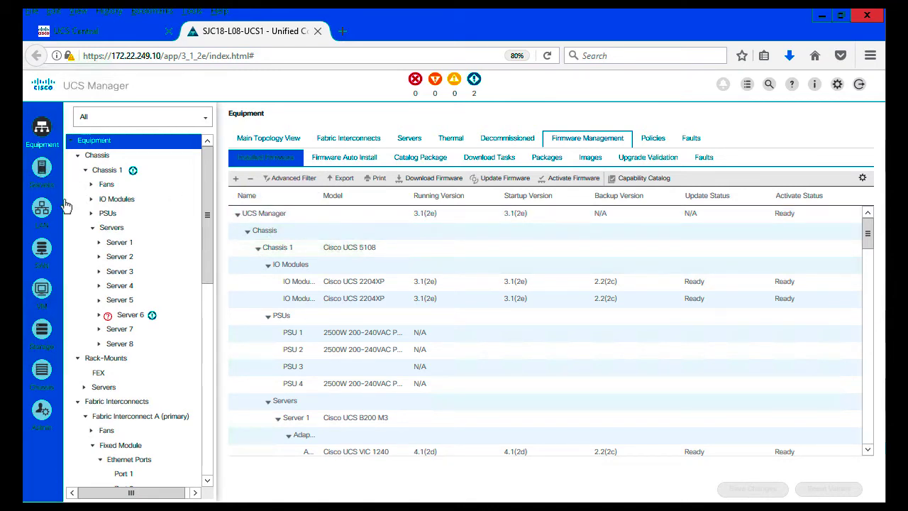
Step: Examine the prefix and the UUID blocks of the L-UUID suffix pool among the server pools
click(41, 171)
drag(207, 182, 211, 452)
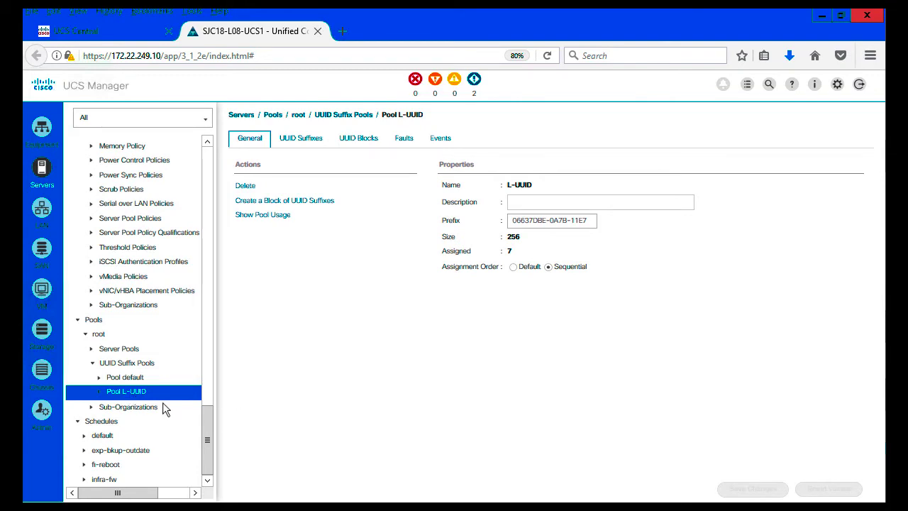
click(514, 221)
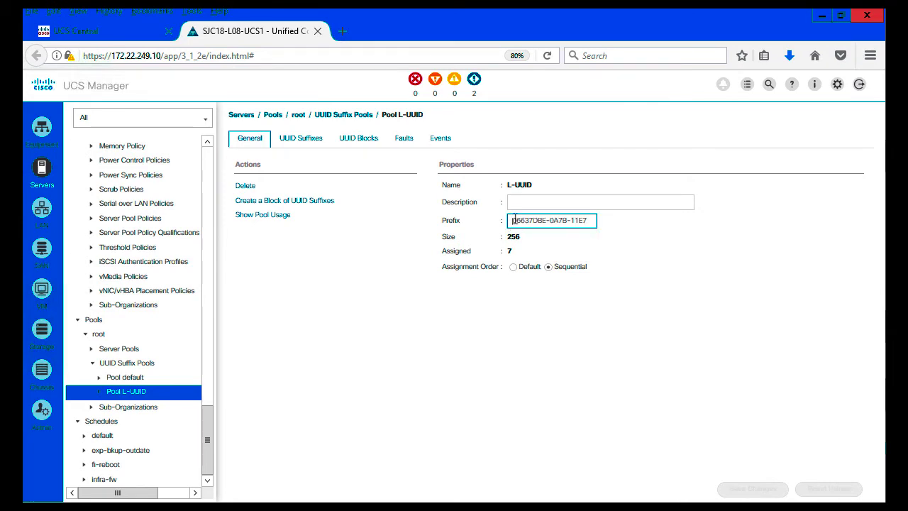
drag(513, 220, 614, 221)
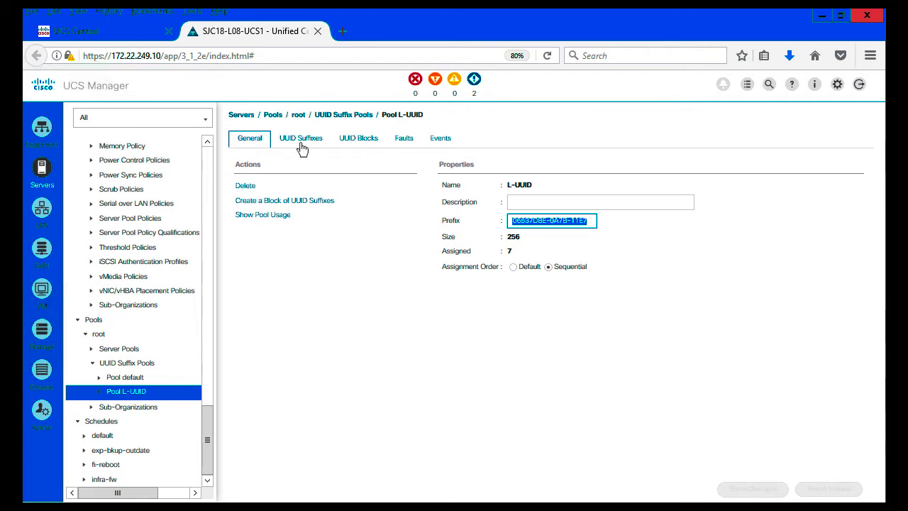
click(368, 165)
click(358, 138)
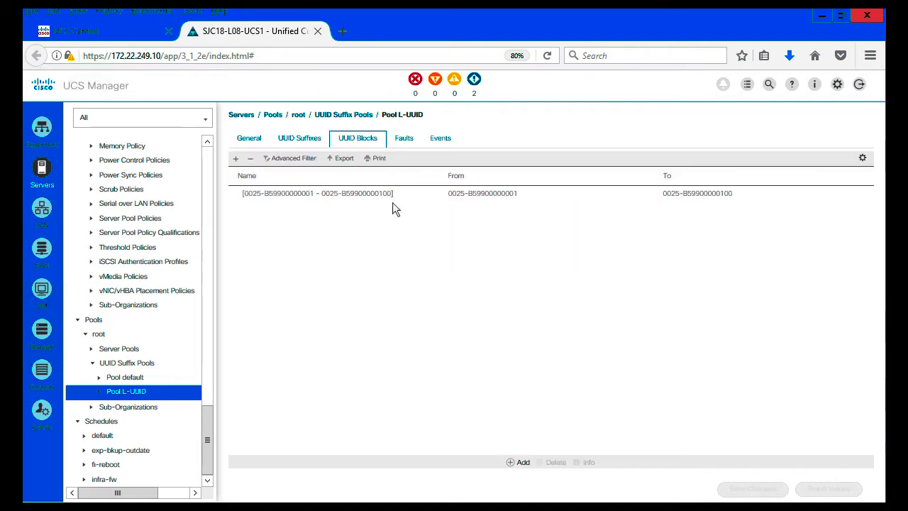
click(288, 201)
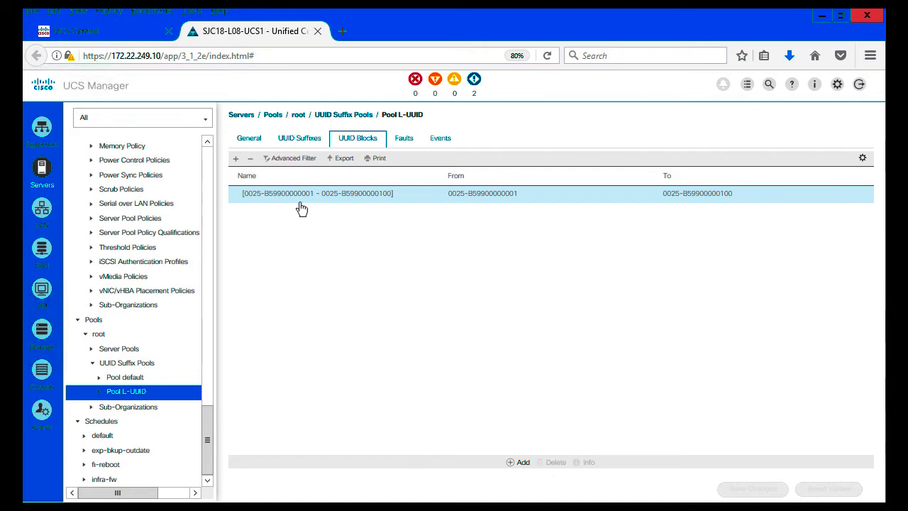
Step: Review the MAC blocks of the L-MAC pool and the WWN initiator blocks of the L-WWNN pool
click(42, 211)
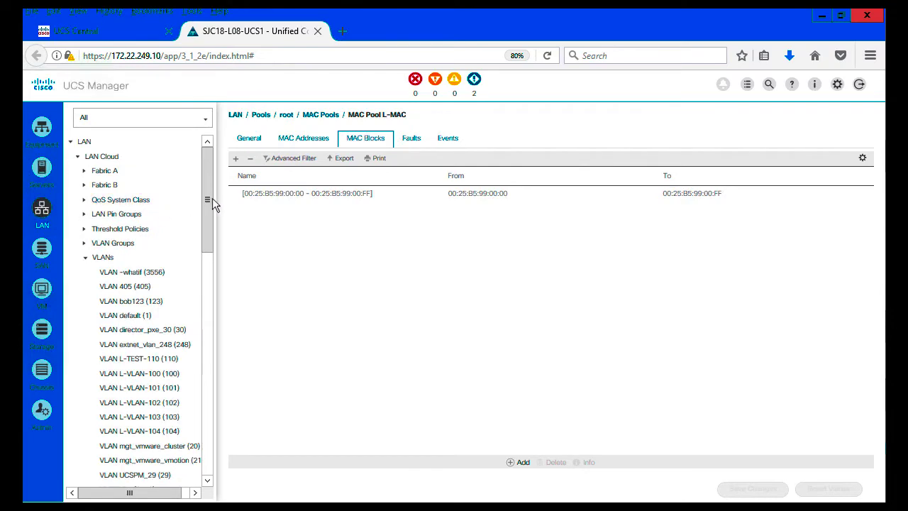
drag(209, 199, 205, 404)
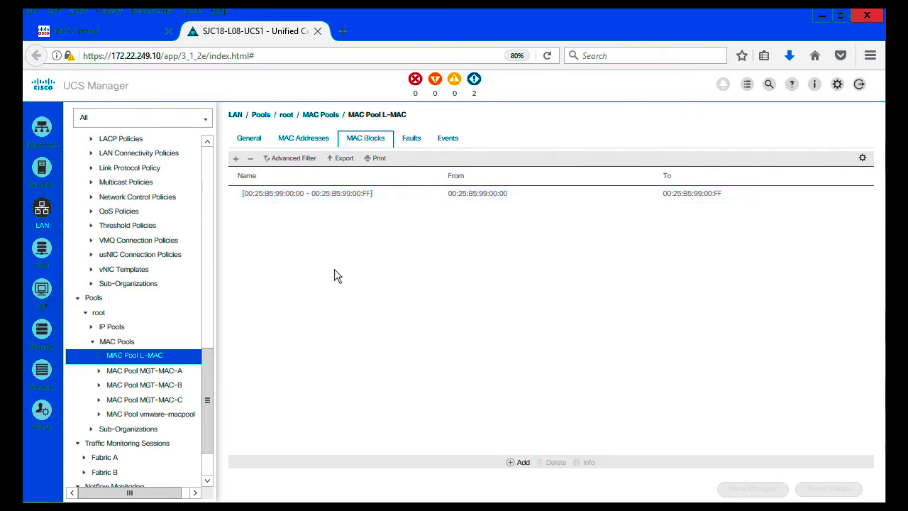
click(41, 254)
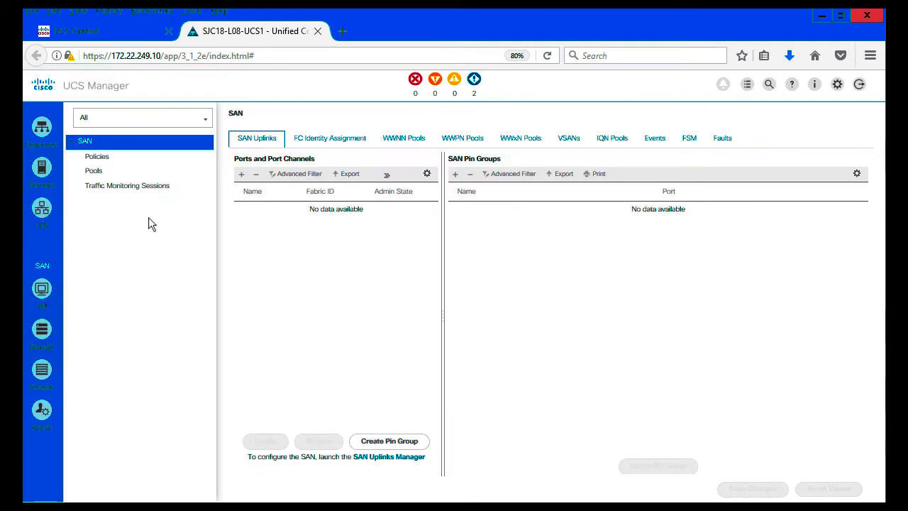
drag(210, 212, 210, 471)
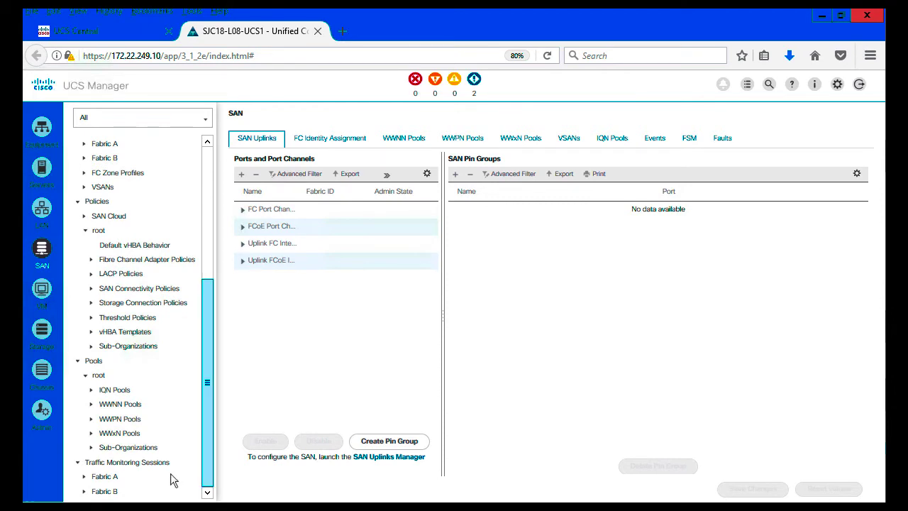
click(91, 404)
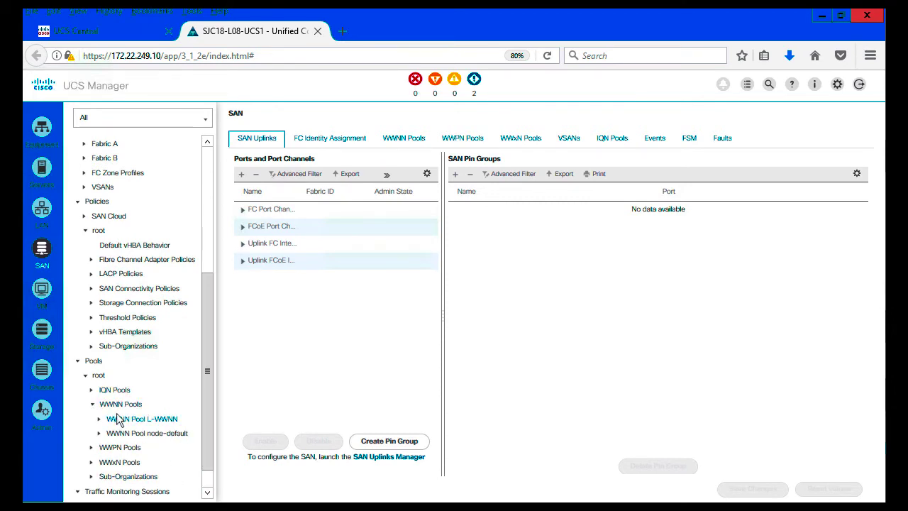
click(133, 421)
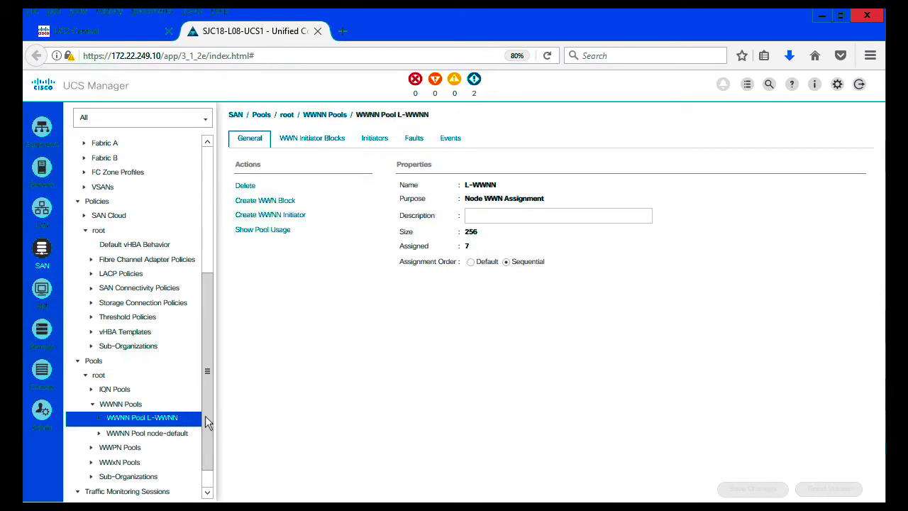
click(328, 146)
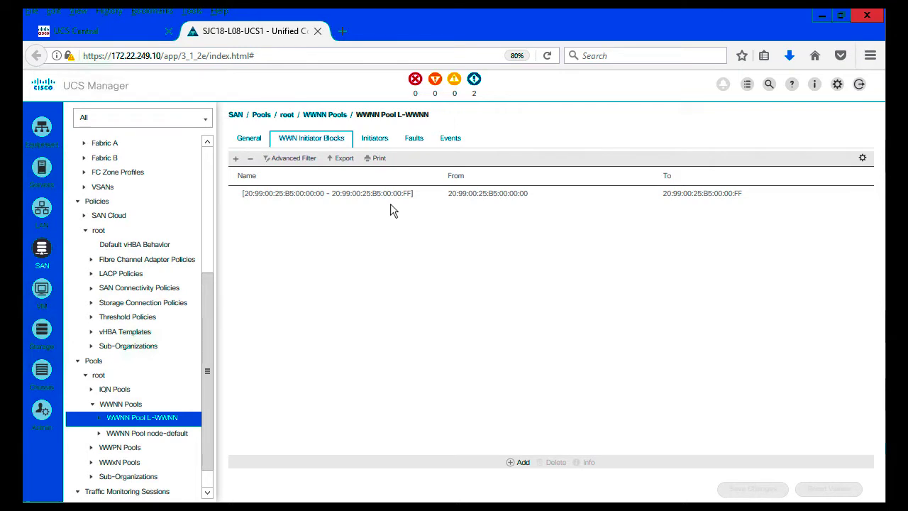
Step: Review the WWN initiator blocks of the L-WWPN-A and L-WWPN-B pools and return to those of L-WWNN
click(93, 447)
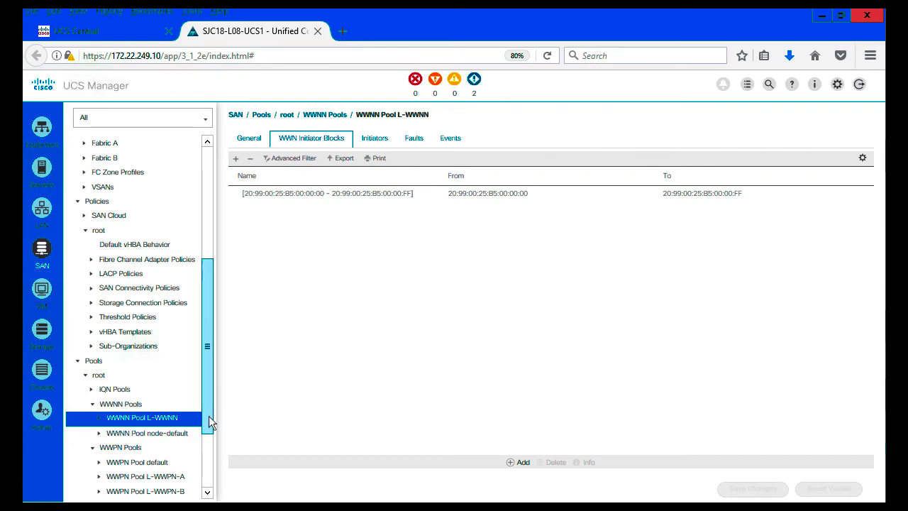
scroll(208, 419, down, 2)
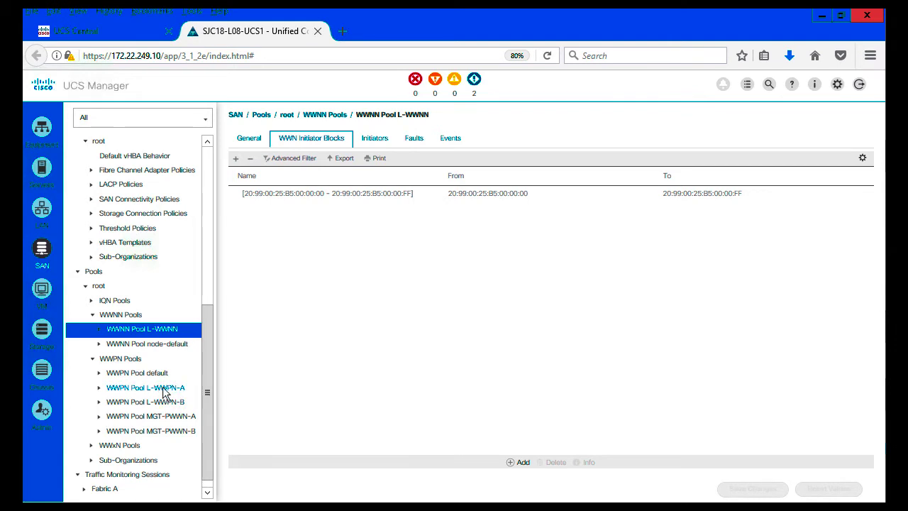
click(161, 391)
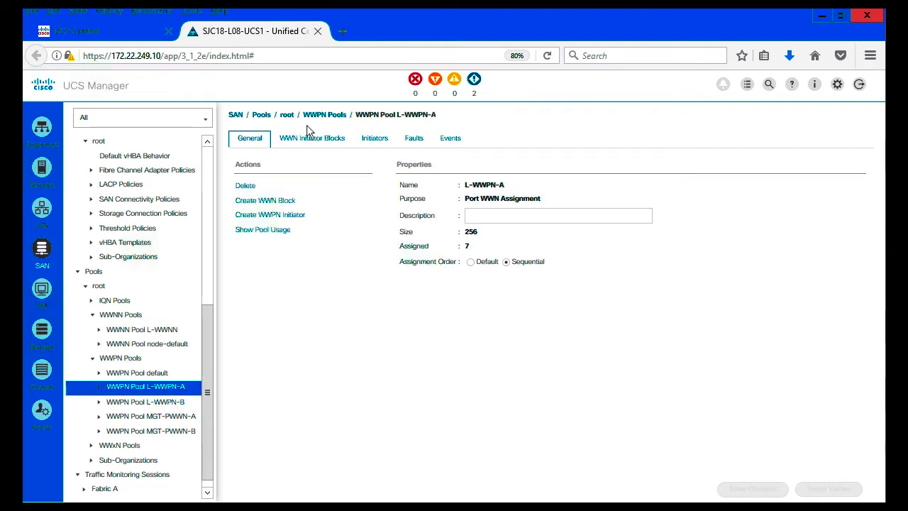
click(312, 139)
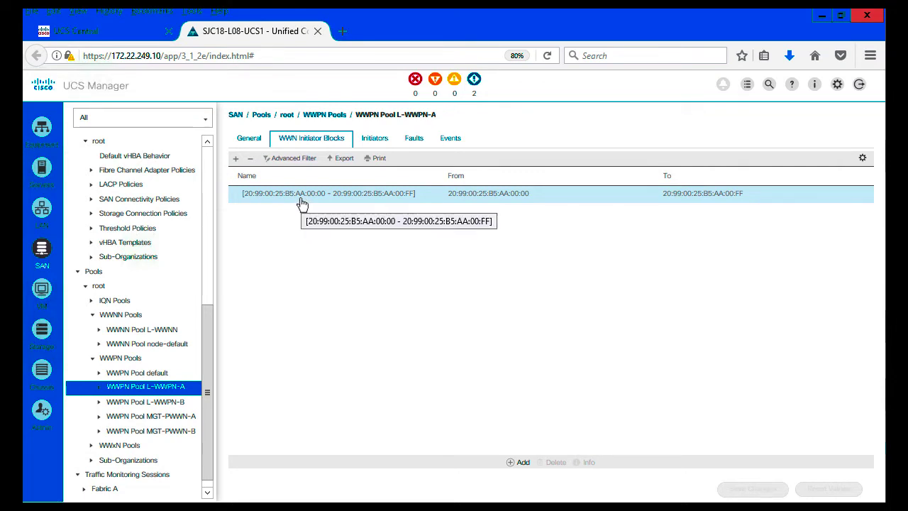
click(174, 402)
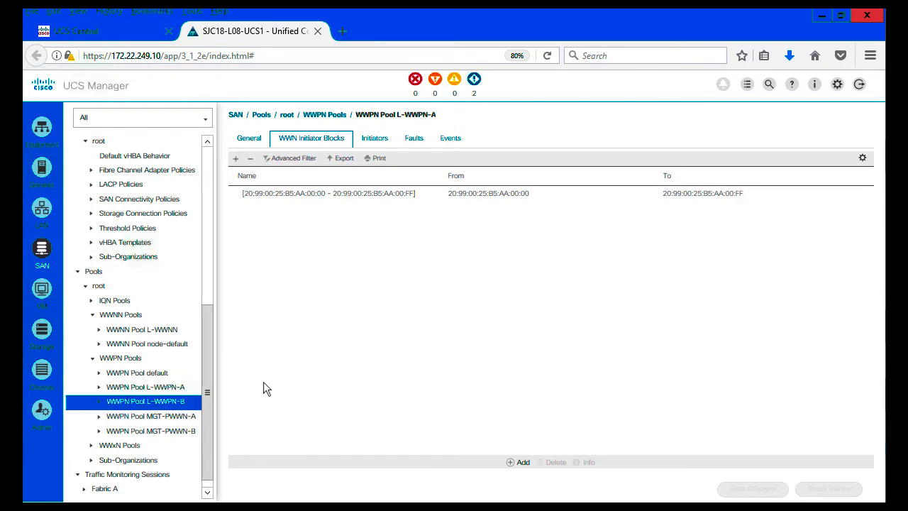
click(318, 141)
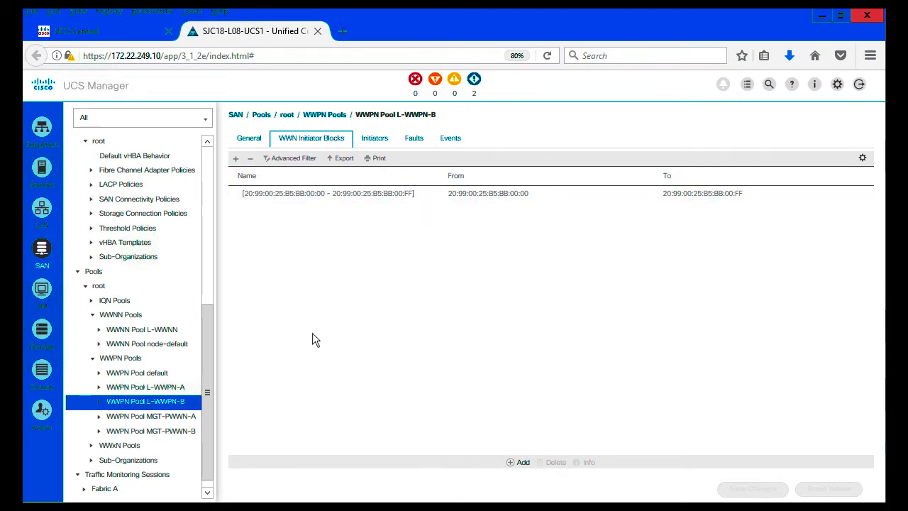
click(174, 330)
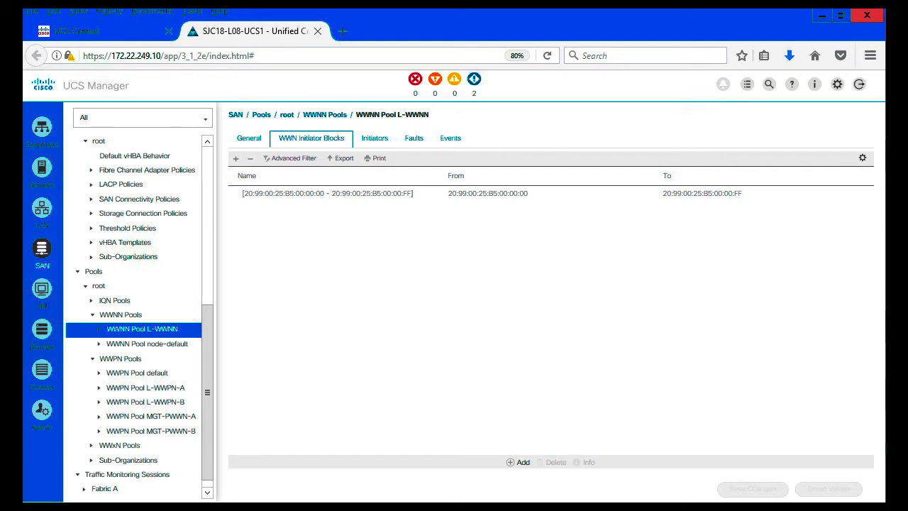
Step: Switch to UCS Central and open the details of the global G-UUID pool from the list of identifier pools
click(122, 36)
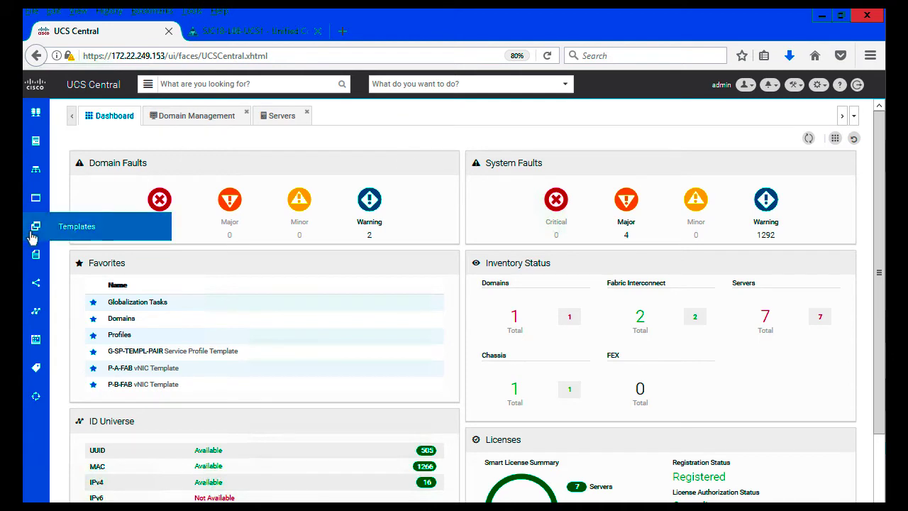
mouse_move(33, 115)
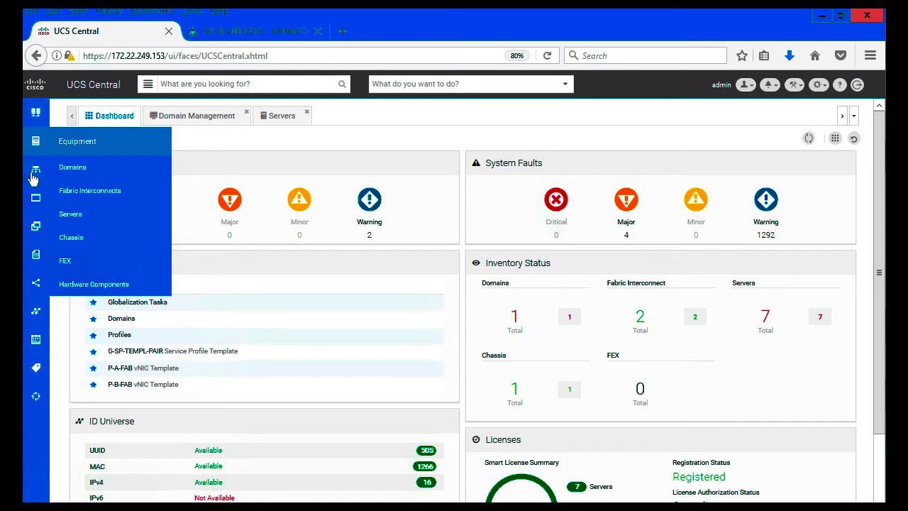
mouse_move(32, 178)
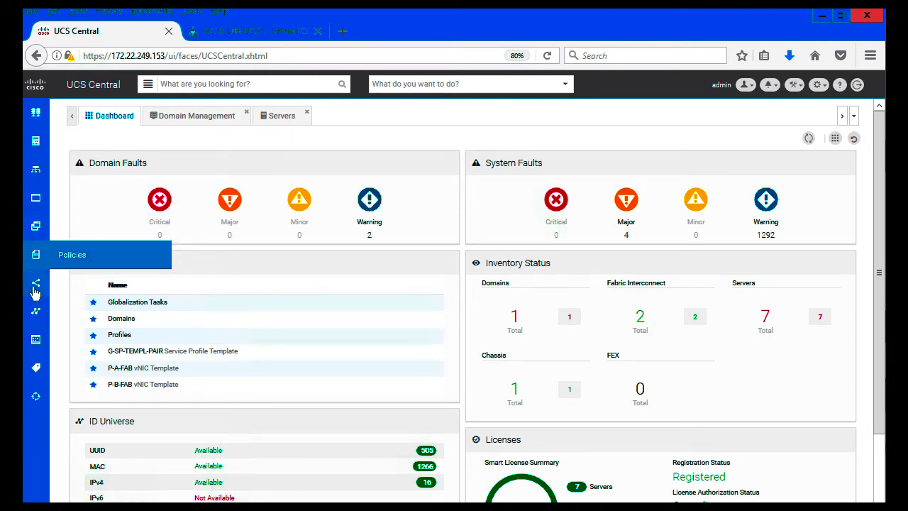
mouse_move(35, 291)
mouse_move(33, 312)
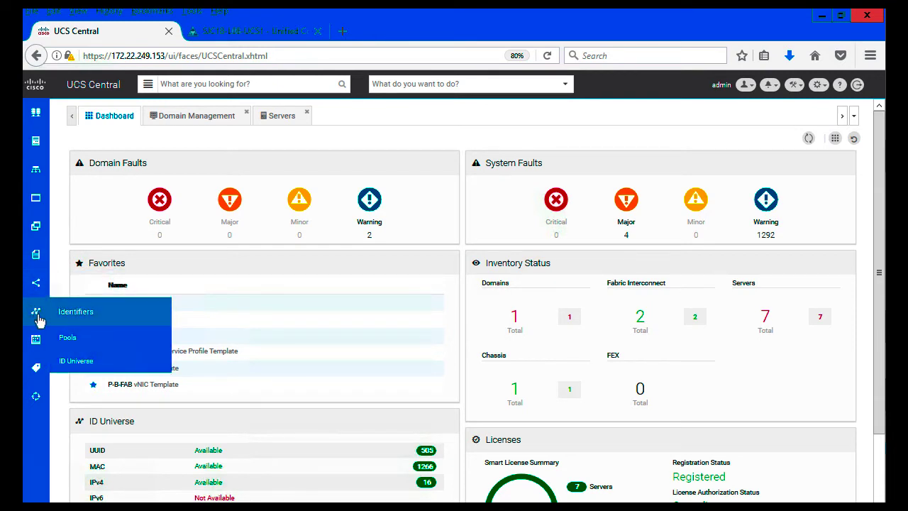
click(77, 346)
click(246, 236)
click(246, 236)
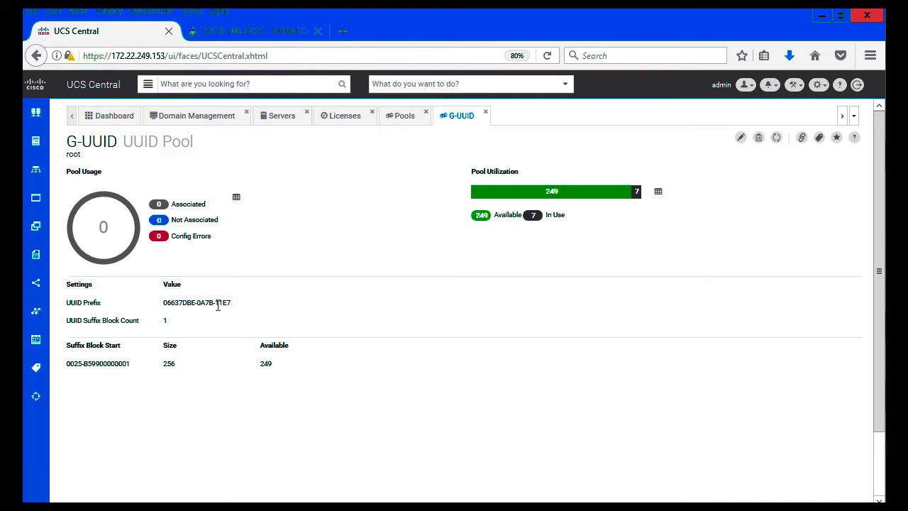
Step: Switch back to UCS Manager and check the L-UUID pool's suffix block and prefix against the global UUID pool
click(247, 33)
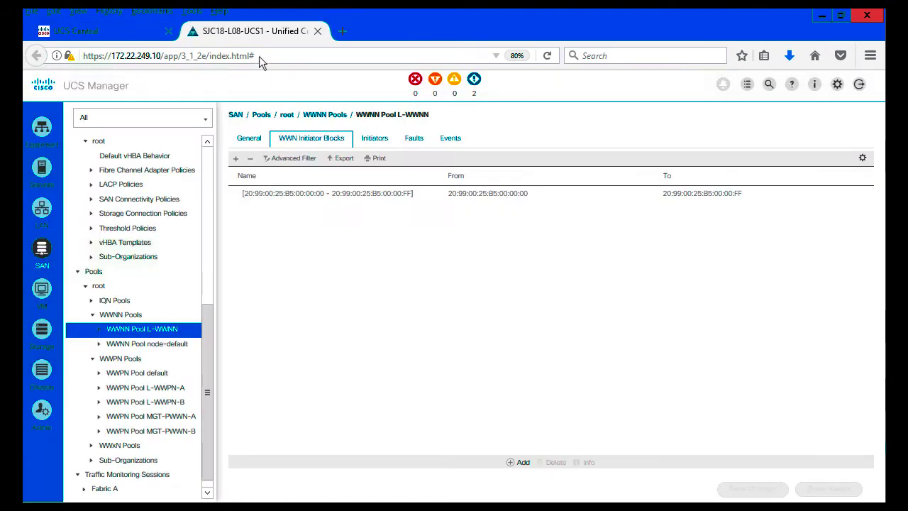
click(48, 172)
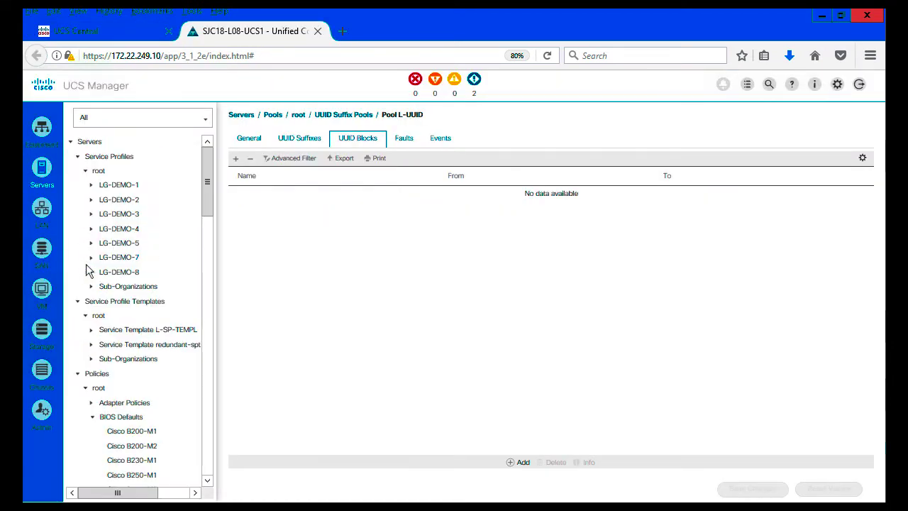
drag(208, 203, 211, 455)
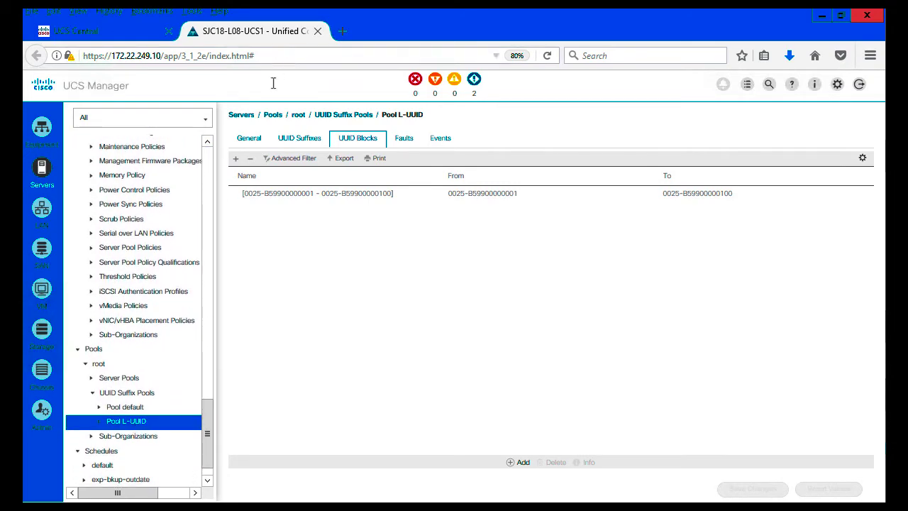
click(251, 142)
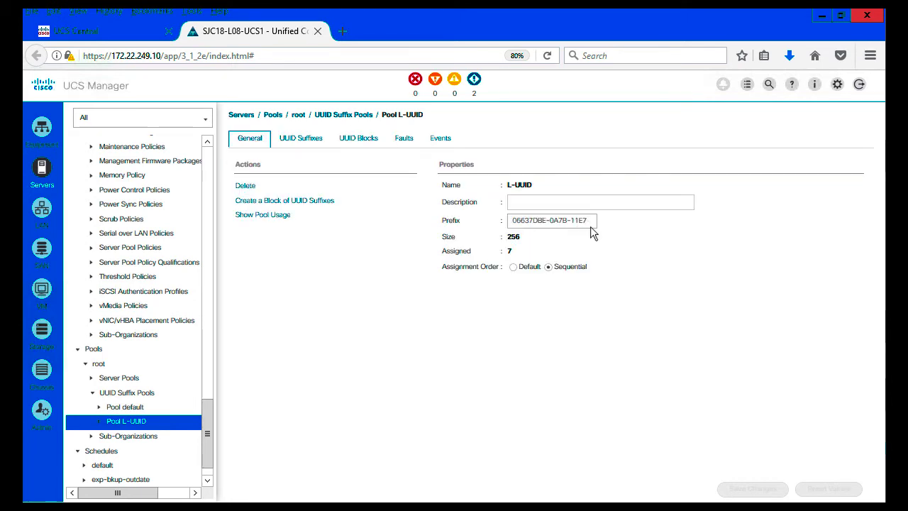
Step: Return to UCS Central and open the details of the G-MAC pool to check its MAC block
click(119, 33)
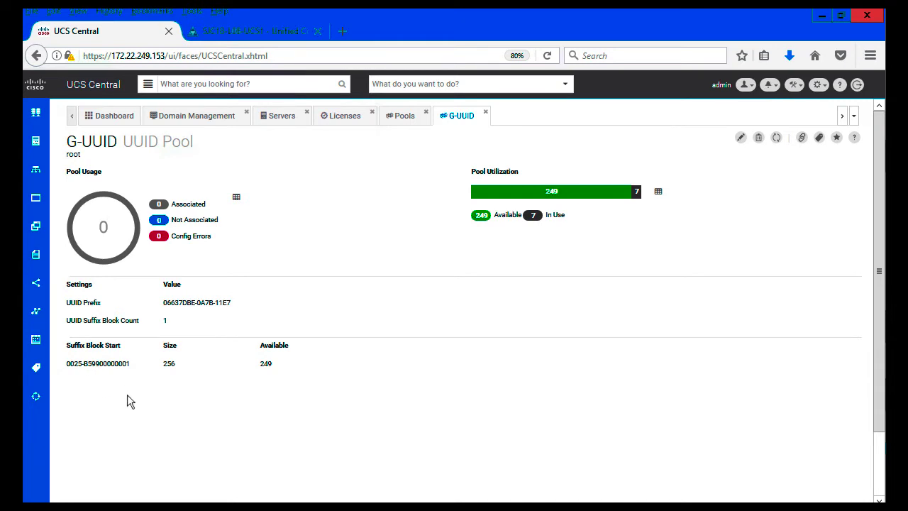
click(399, 118)
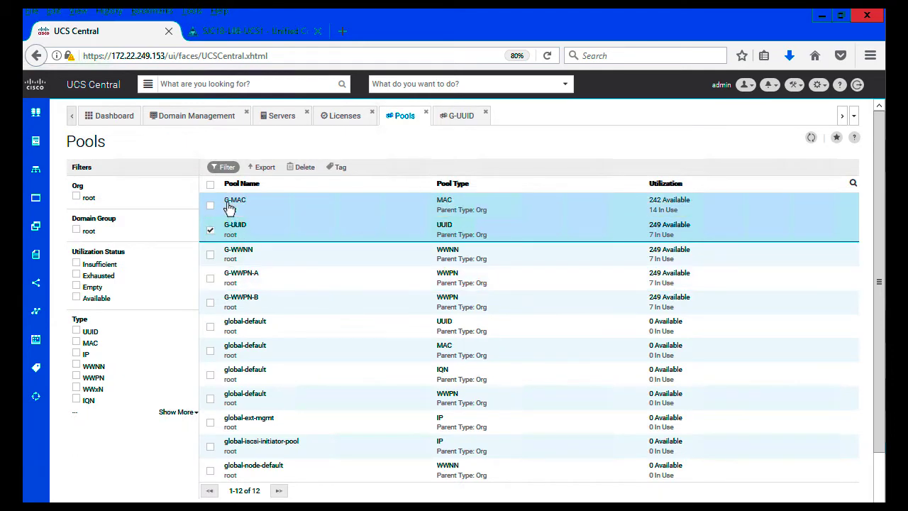
click(229, 206)
click(229, 205)
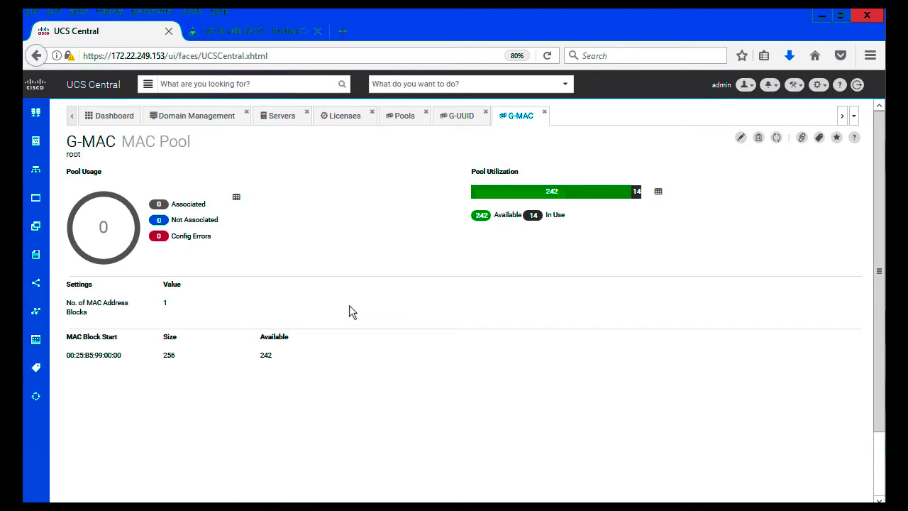
Step: Open the G-WWNN and G-WWPN-A pools in turn to check their WWN block settings
click(404, 117)
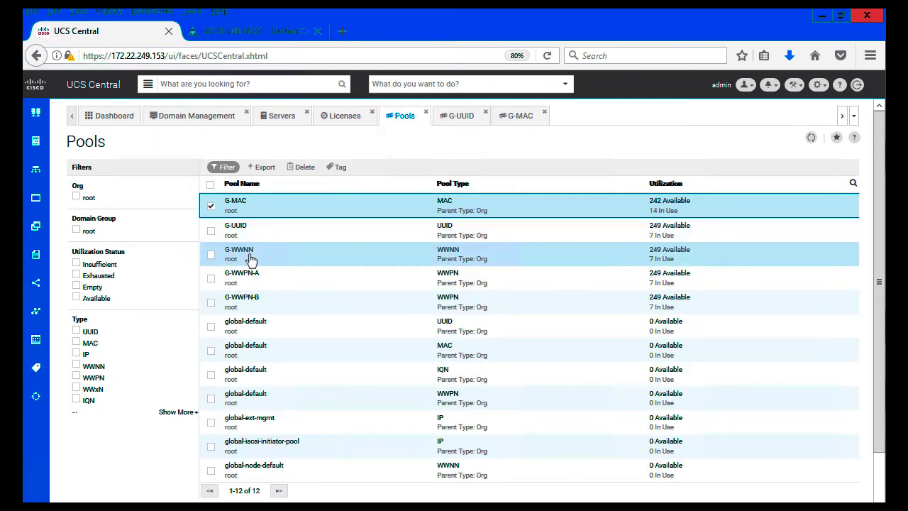
click(250, 260)
double_click(250, 260)
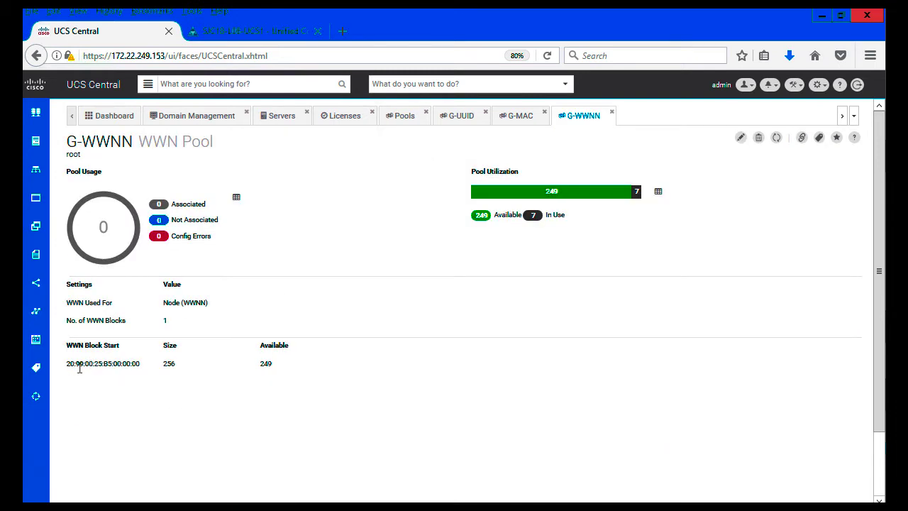
click(404, 117)
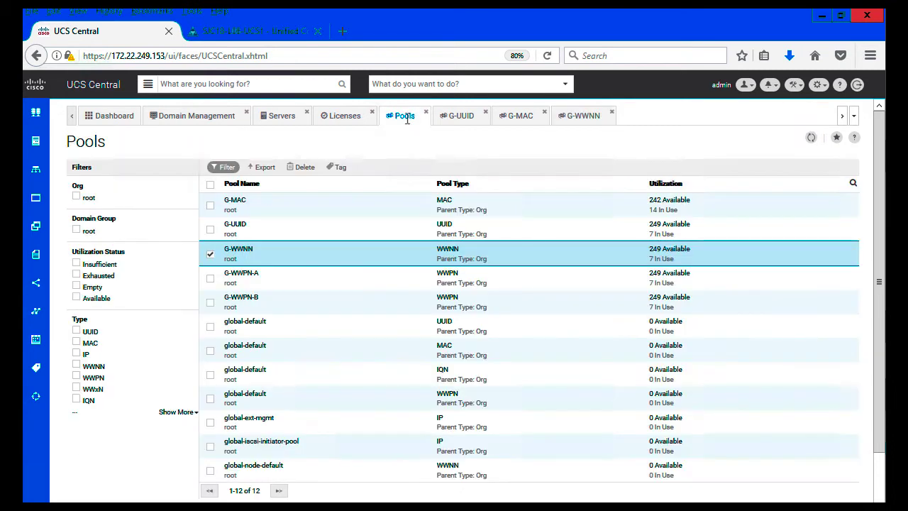
click(239, 283)
double_click(240, 283)
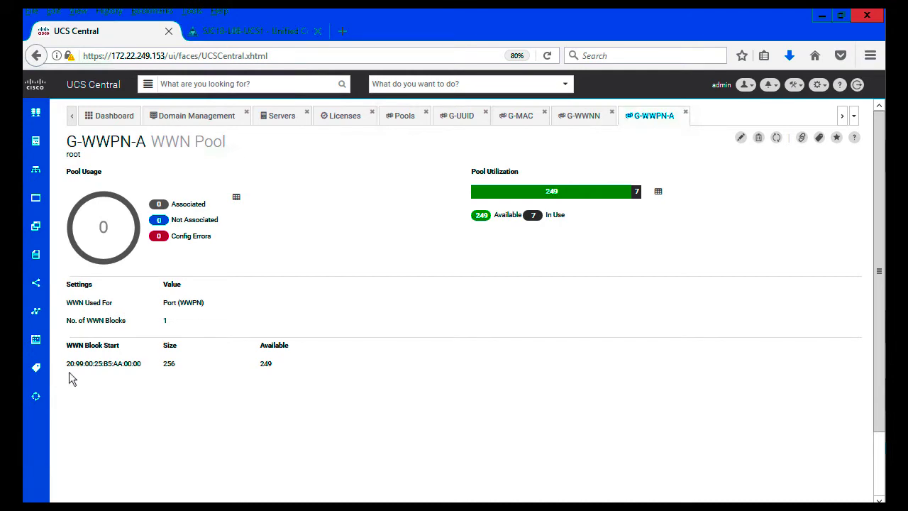
Step: Return to the list of pools and open the details of the G-WWPN-B pool to check its WWN block
click(414, 124)
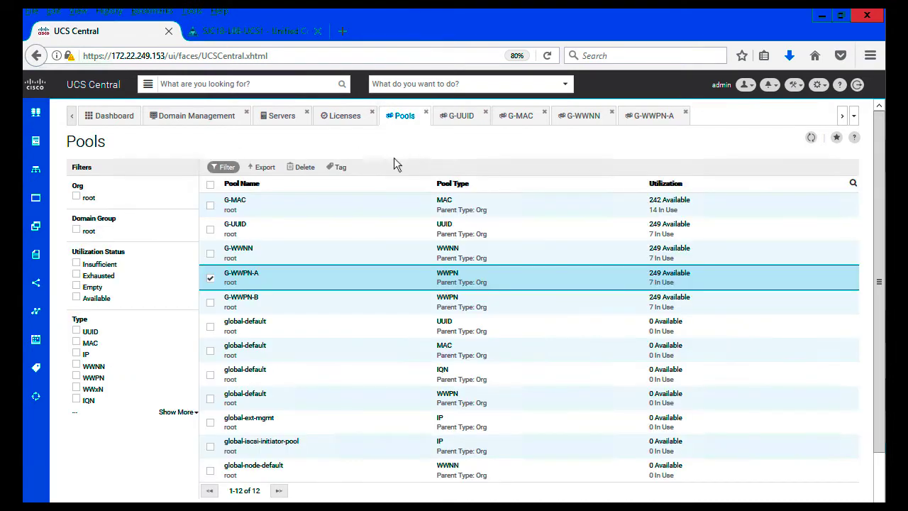
click(248, 306)
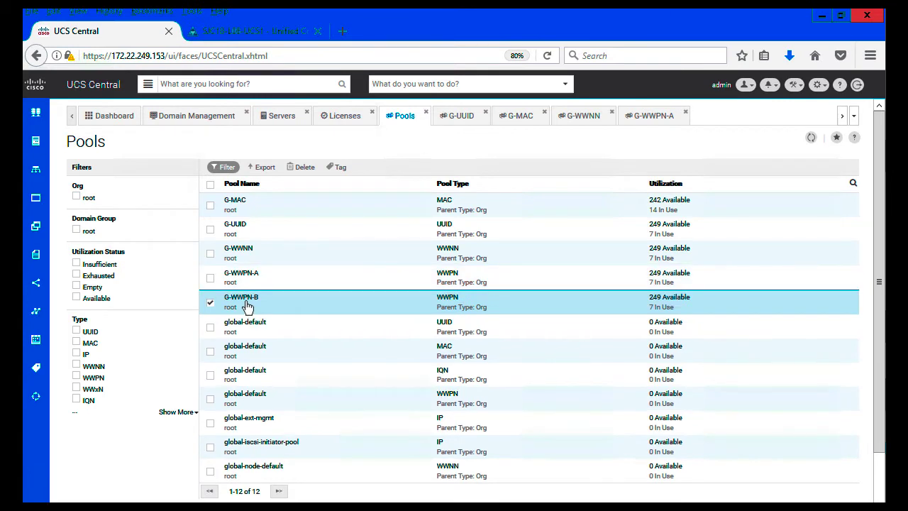
double_click(248, 305)
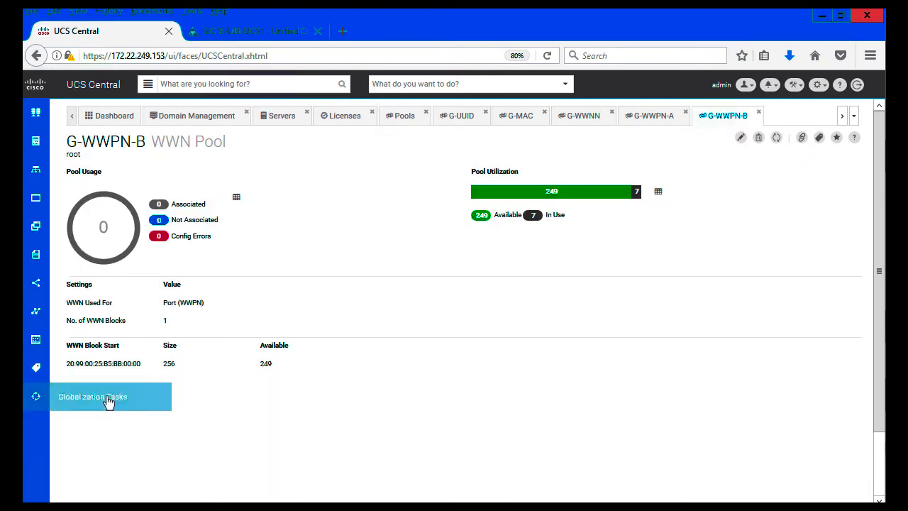
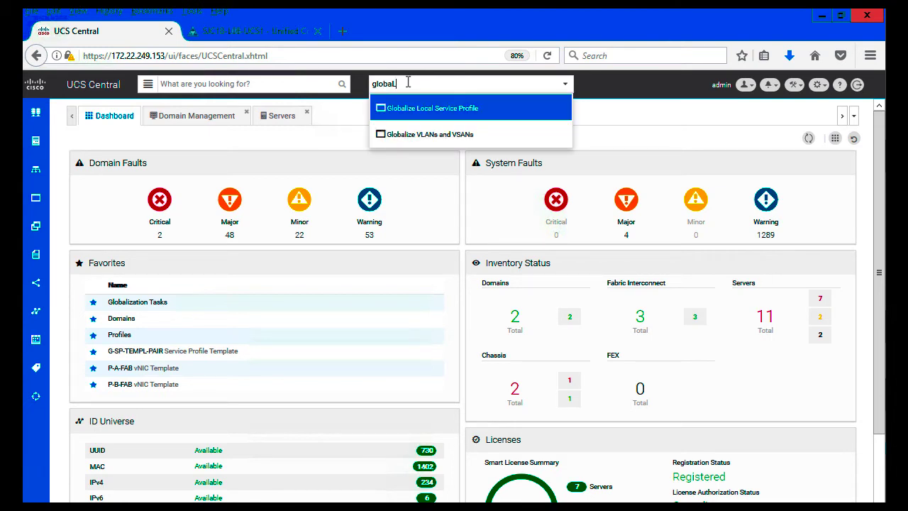
Step: Evaluate globalizing VLANs and VSANs for domain SJC18-L08-UCS1, with DG-SJC as the desired domain group and root as the permitted org
key(BackSpace)
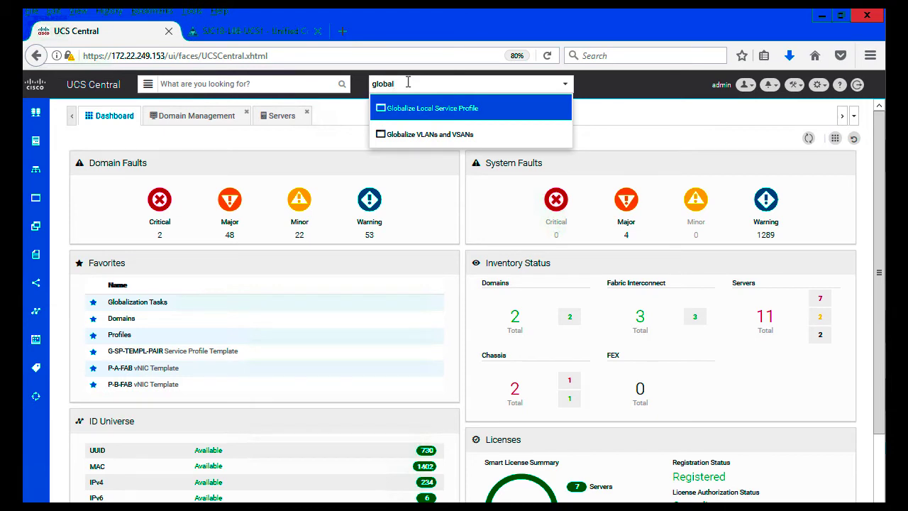
click(434, 142)
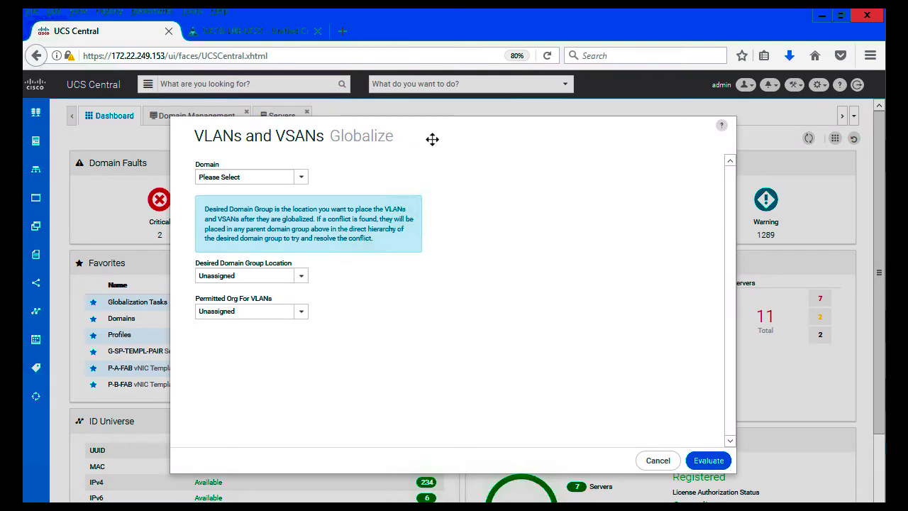
click(301, 178)
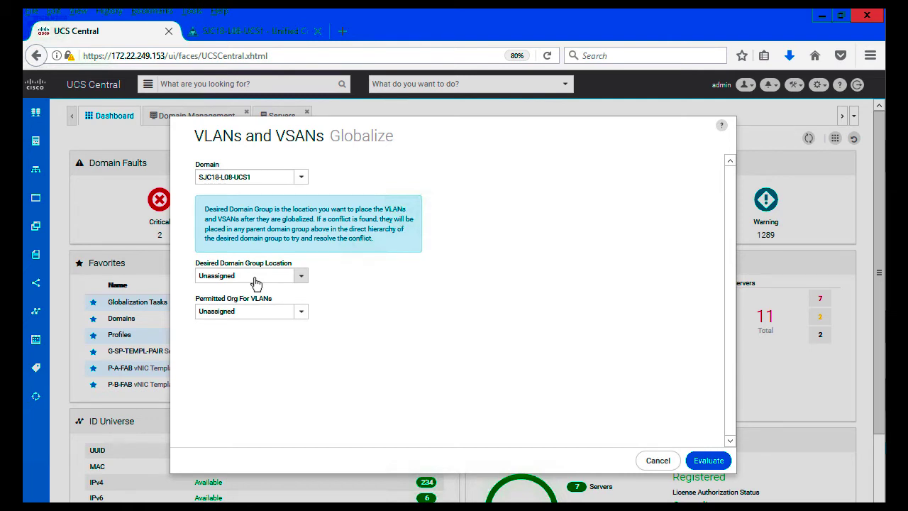
click(255, 283)
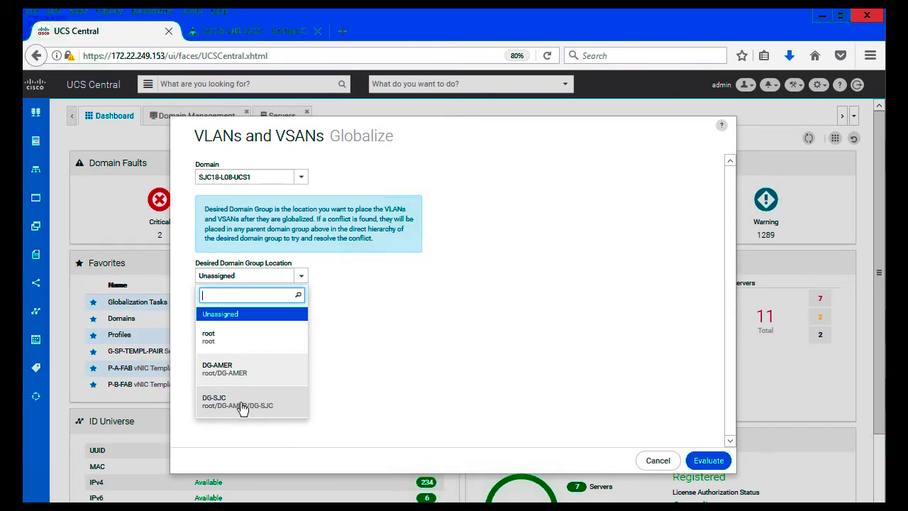
click(277, 402)
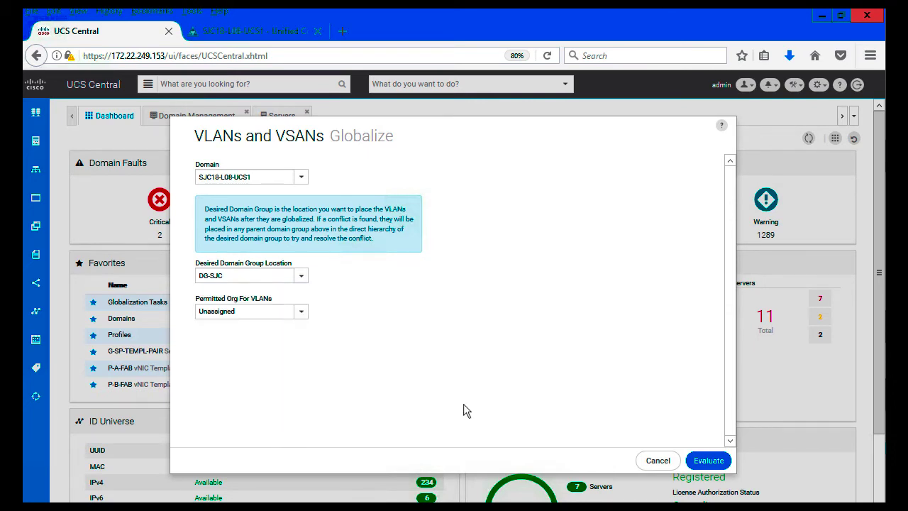
click(248, 321)
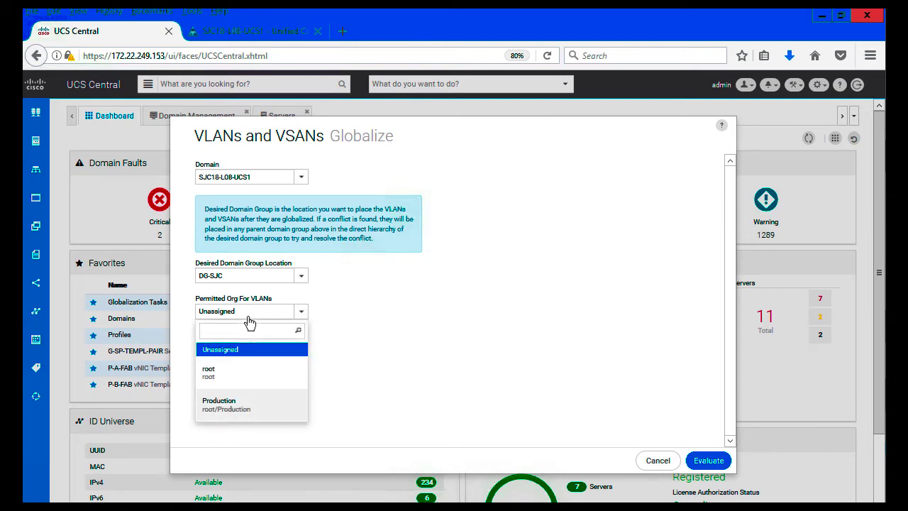
click(231, 379)
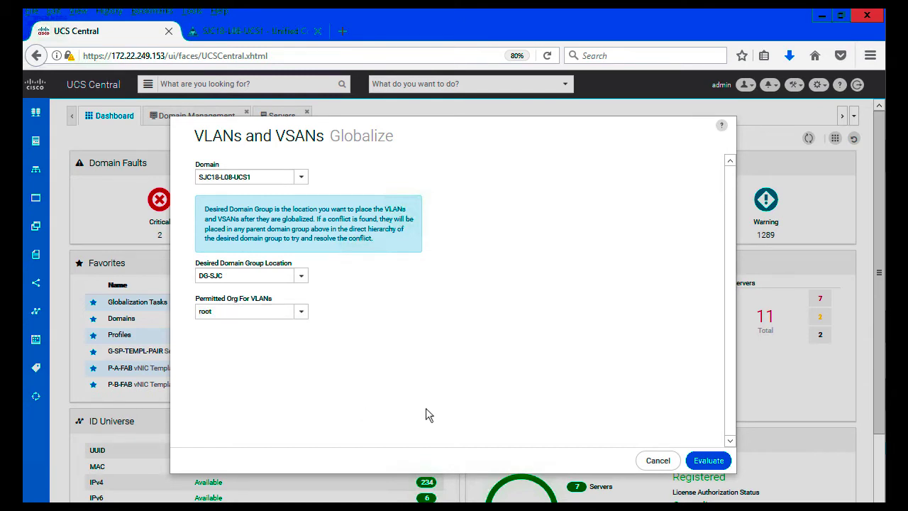
click(708, 461)
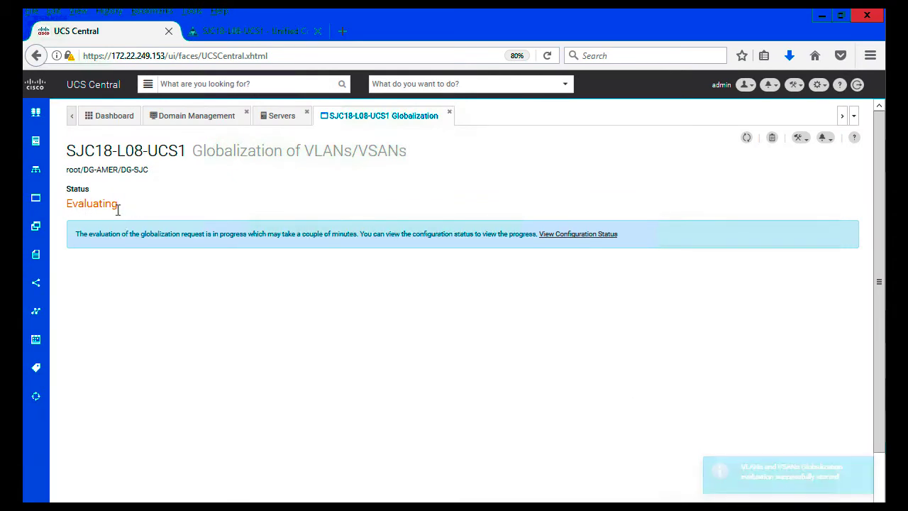
Step: Check the configuration status of the evaluation, and review the full list of evaluated VLANs for conflicts
click(579, 236)
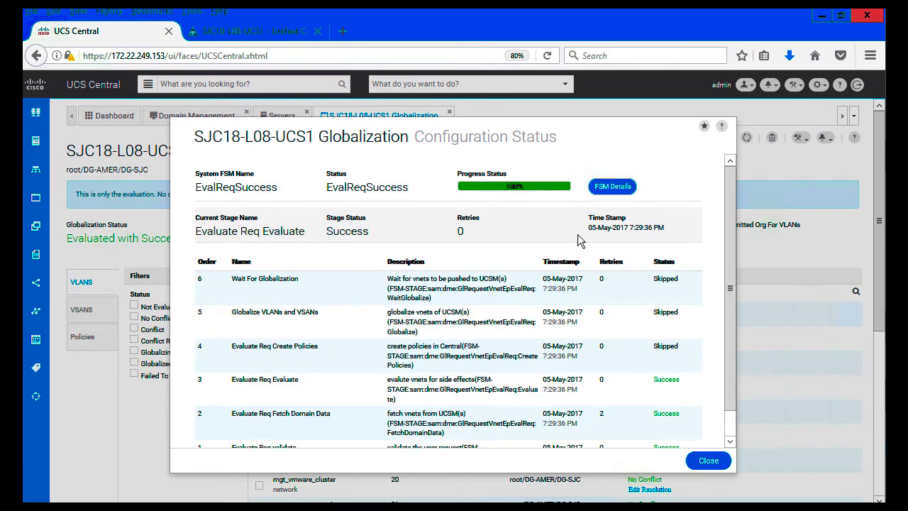
click(707, 462)
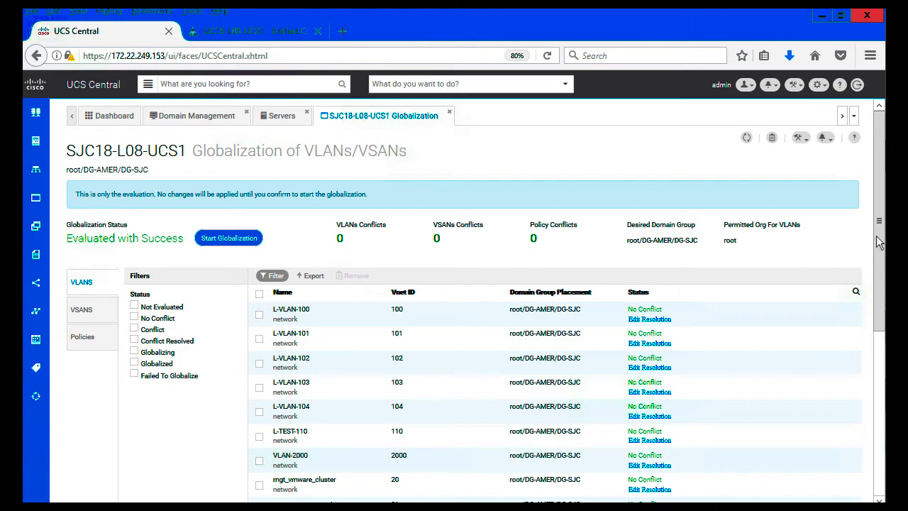
drag(880, 243, 876, 322)
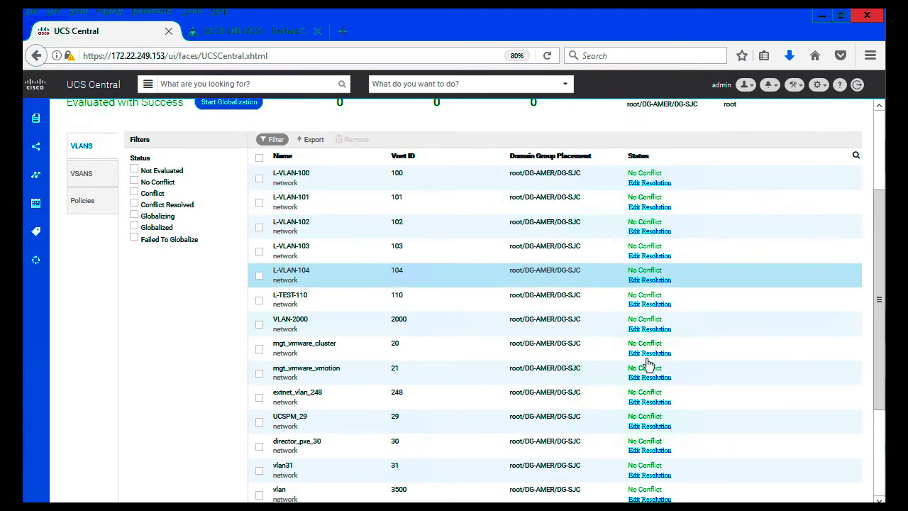
drag(882, 365, 878, 385)
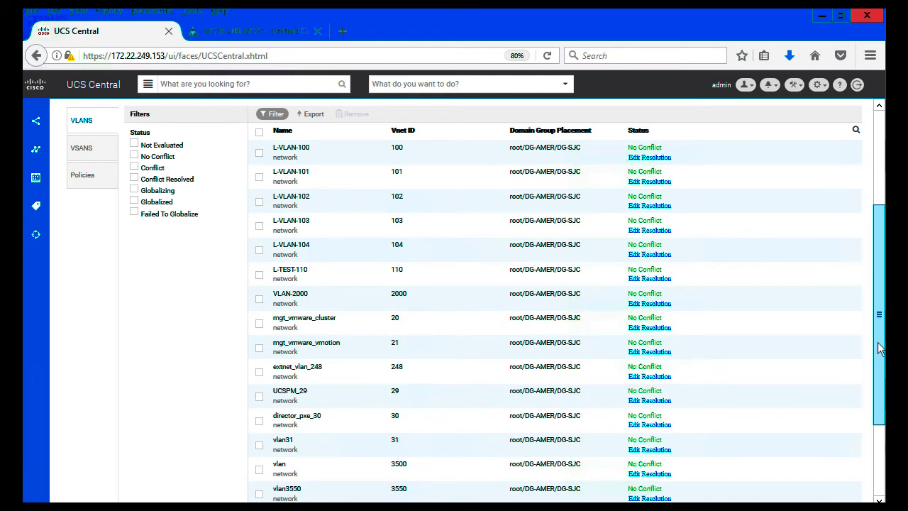
drag(879, 348, 879, 404)
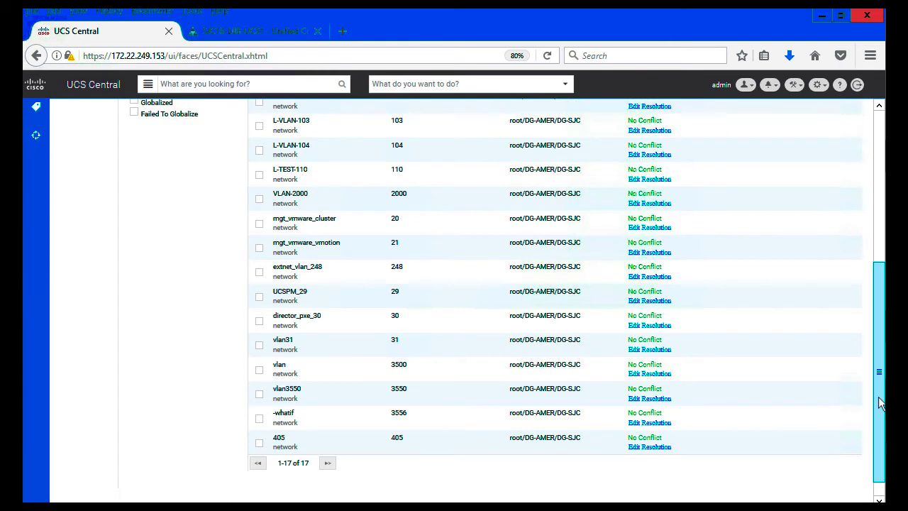
drag(879, 402, 873, 204)
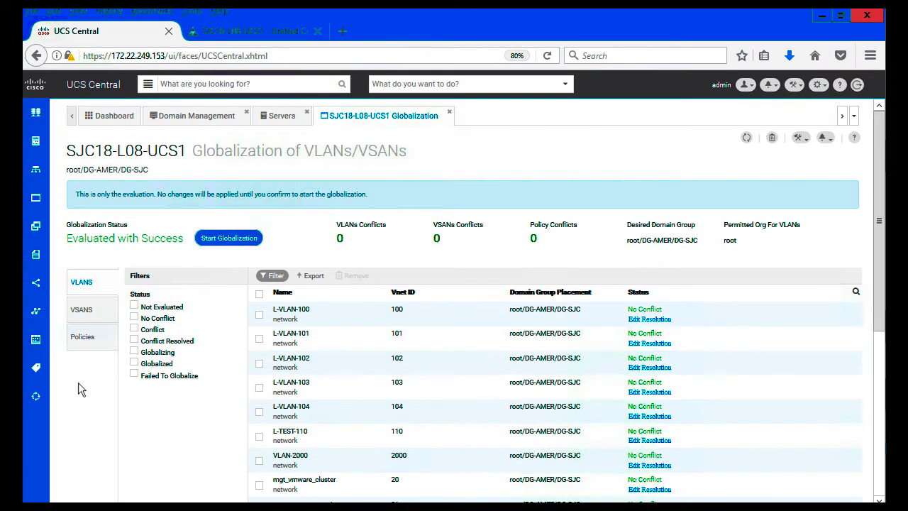
mouse_move(36, 282)
click(90, 310)
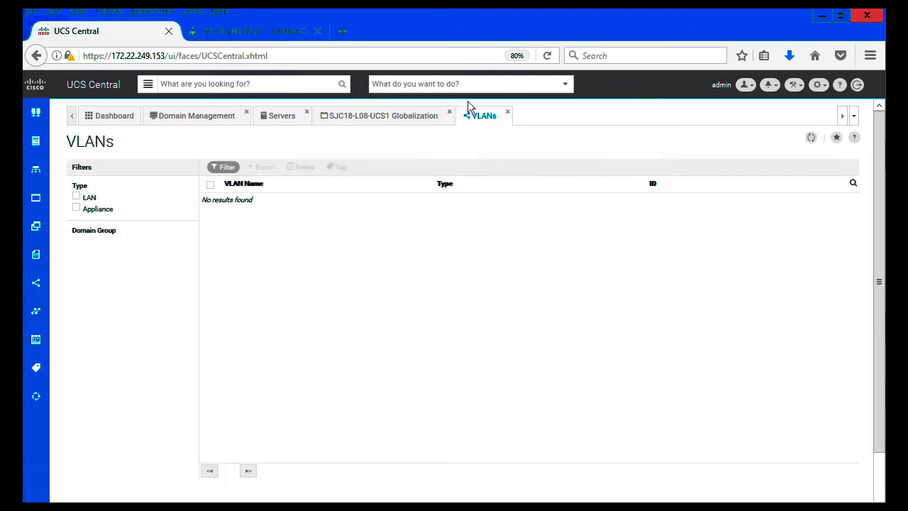
click(507, 112)
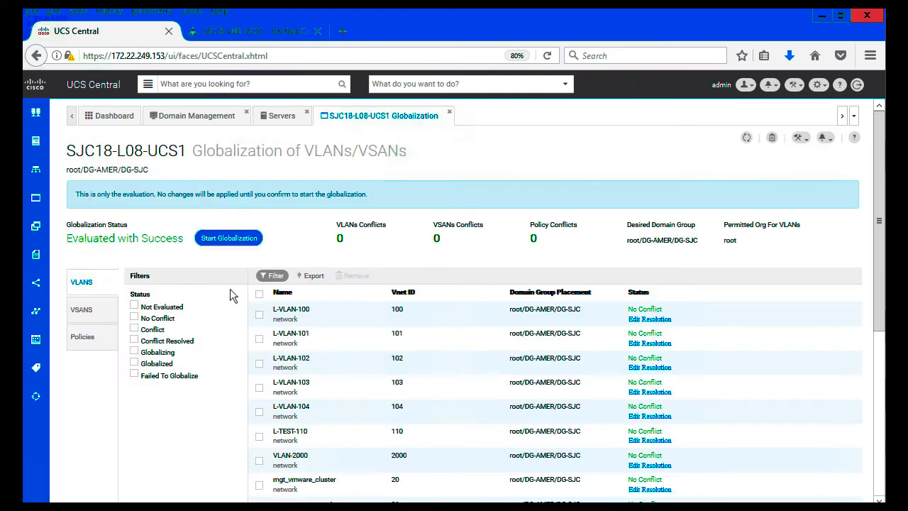
Step: Review the evaluated VSANs and policies for conflicts, and return to the evaluated VLANs
click(87, 315)
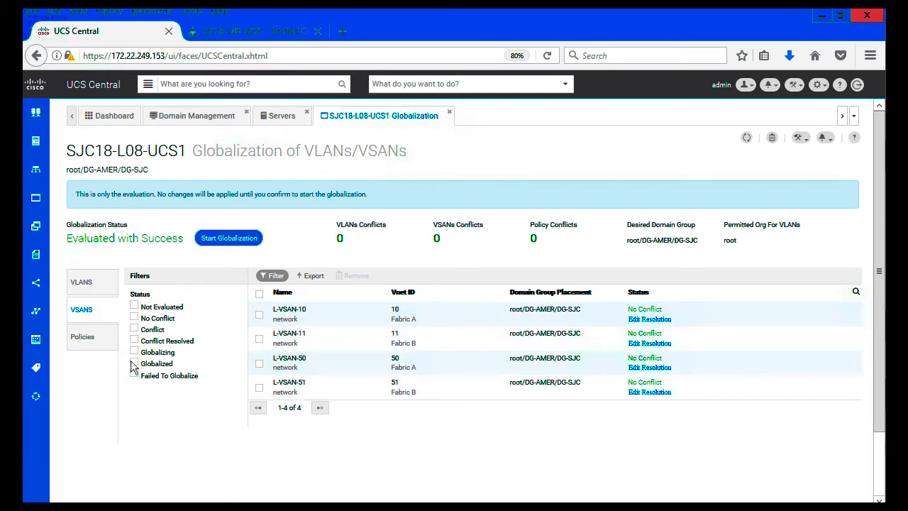
click(82, 340)
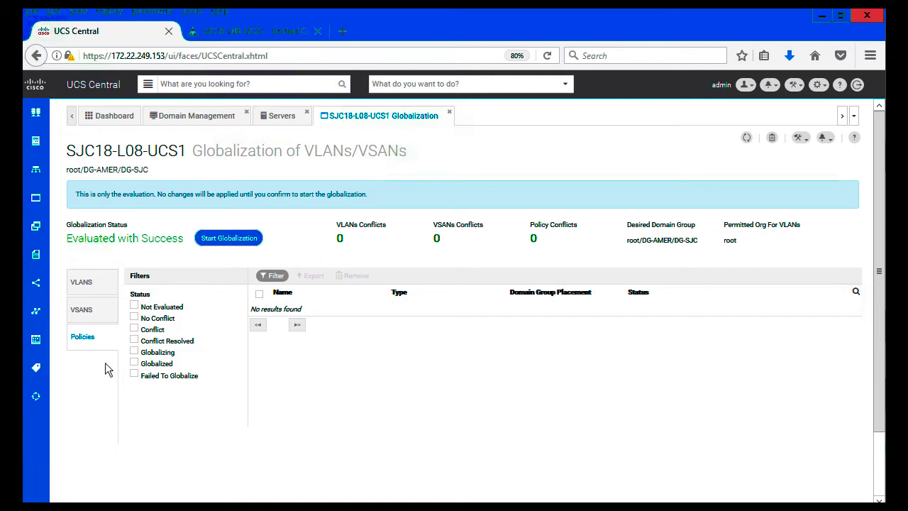
click(80, 341)
click(93, 289)
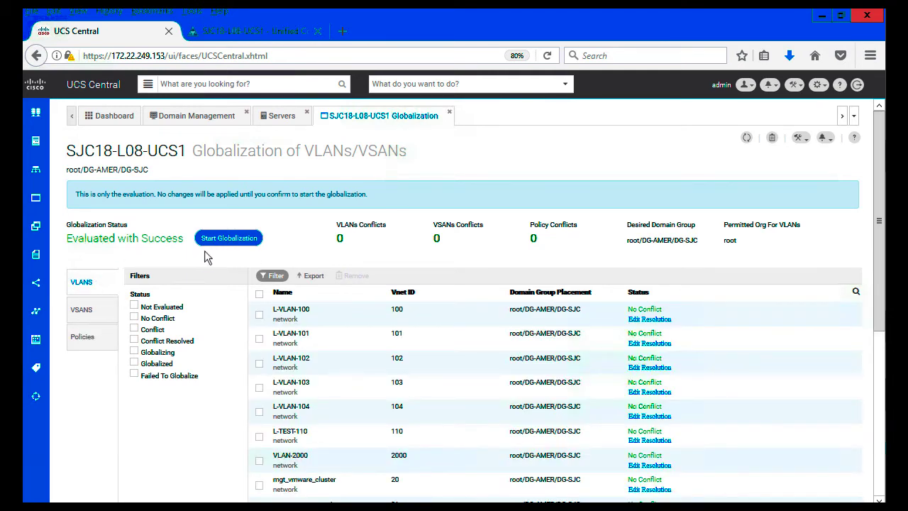
Step: Start the globalization of all VLANs and VSANs, and check all stages in its configuration status
click(227, 242)
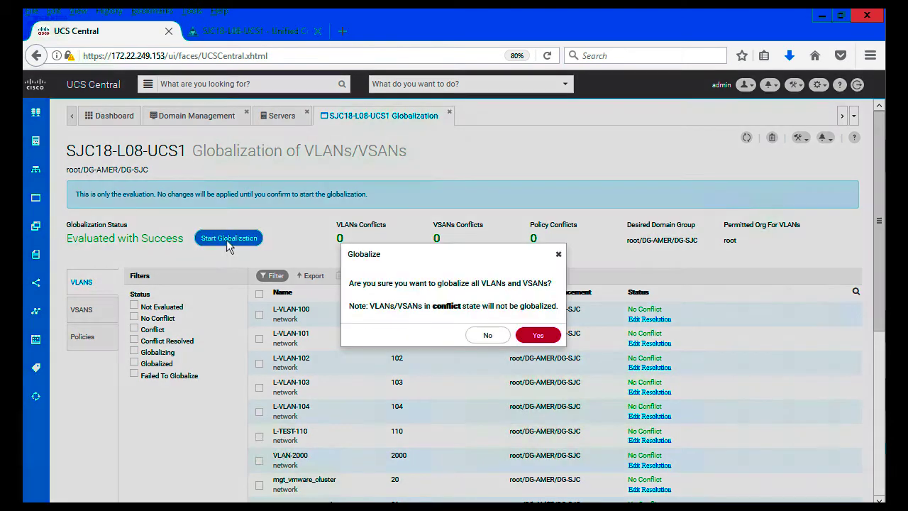
click(541, 337)
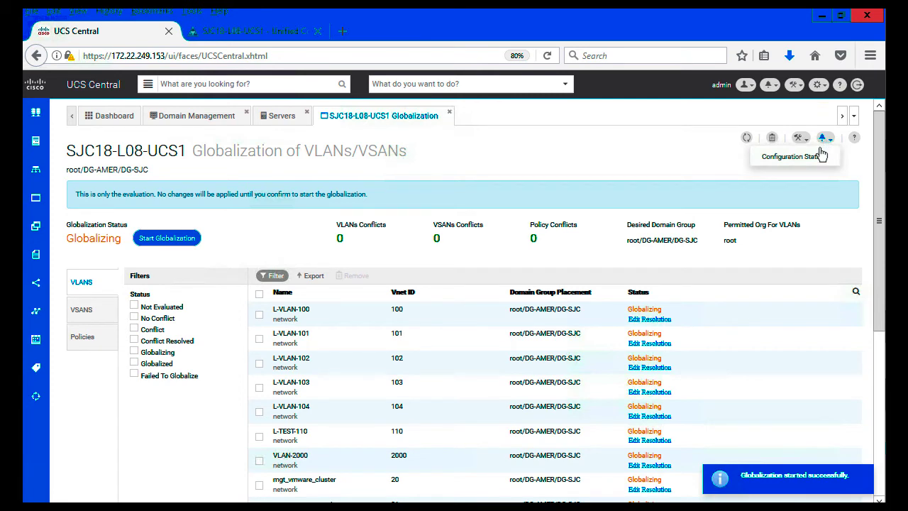
click(801, 157)
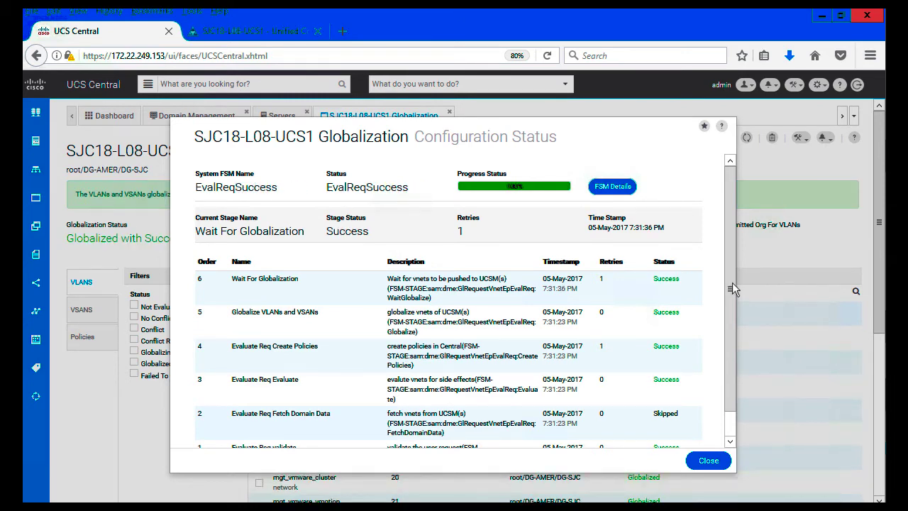
drag(730, 287, 724, 401)
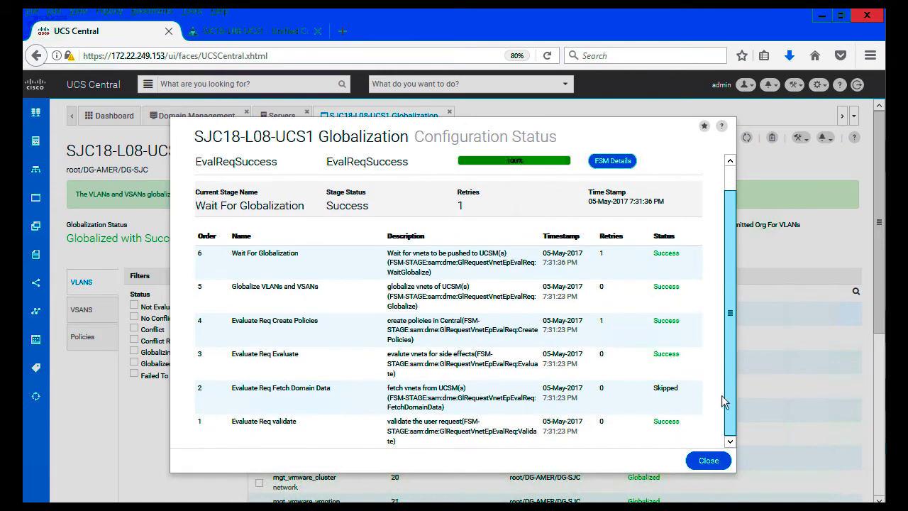
click(708, 460)
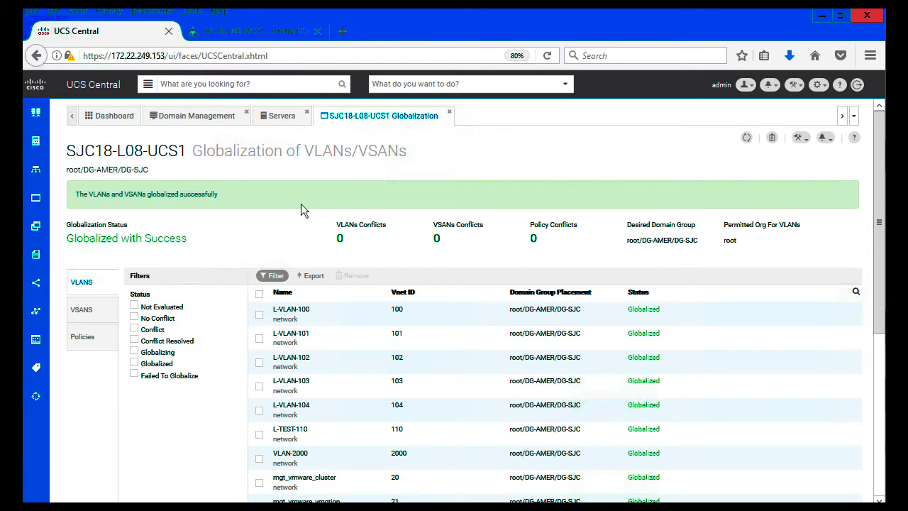
Step: Examine the global VLANs list under LAN & SAN for the globalized VLANs, and open the VSANs list
mouse_move(36, 282)
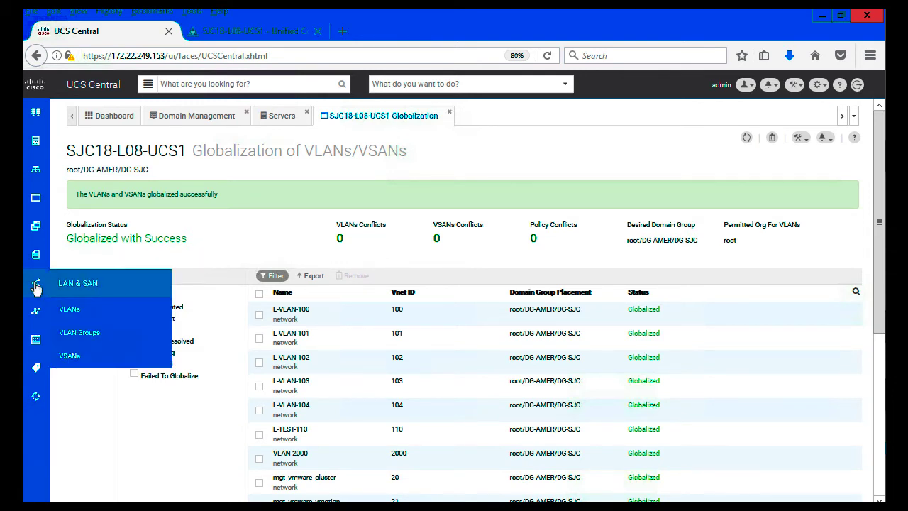
click(71, 310)
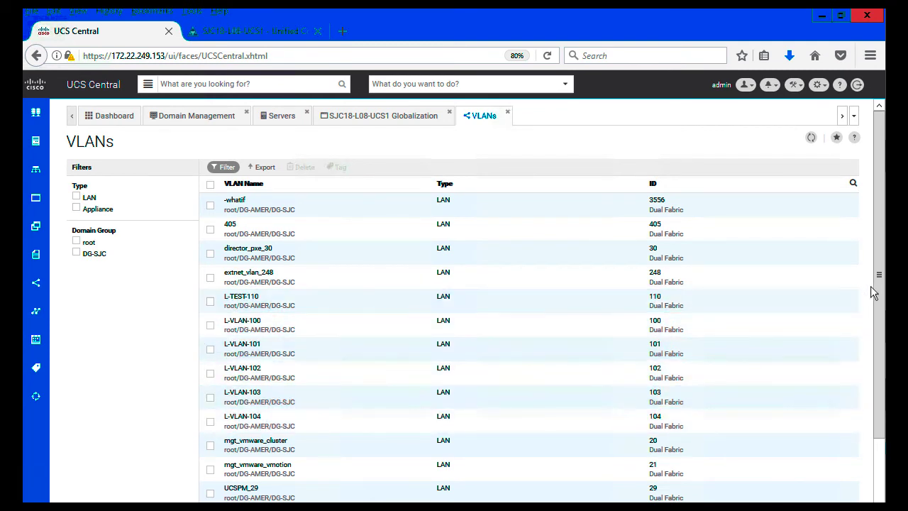
drag(878, 294, 874, 184)
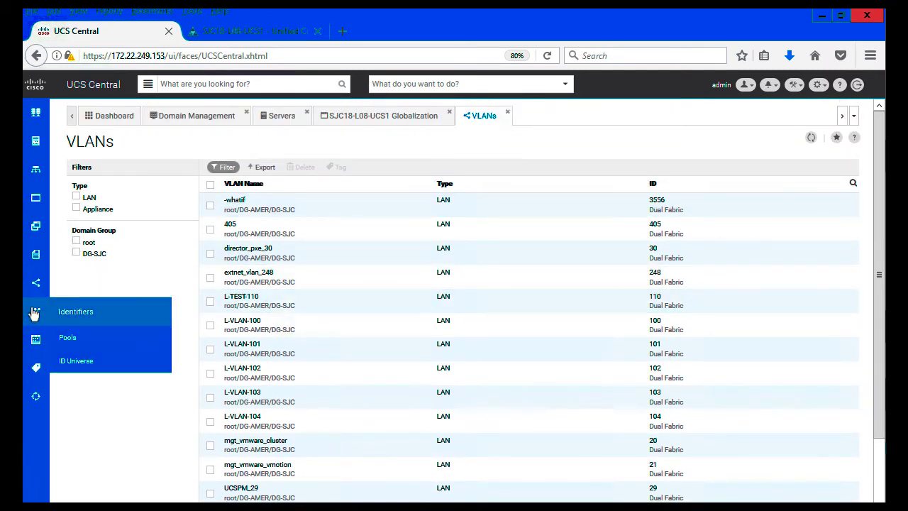
mouse_move(37, 291)
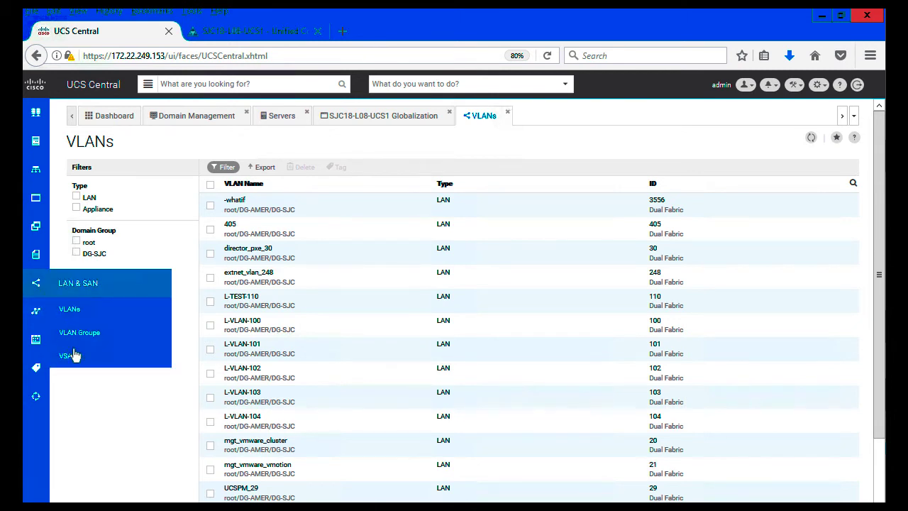
click(75, 359)
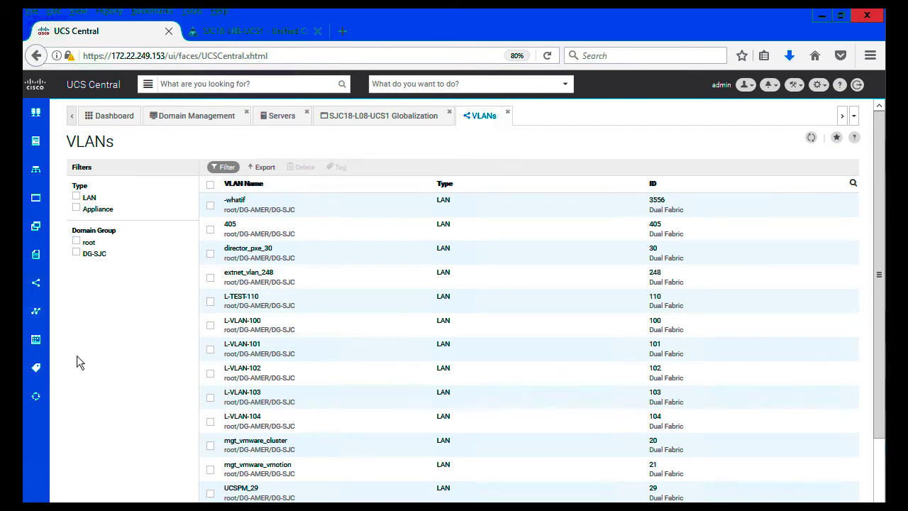
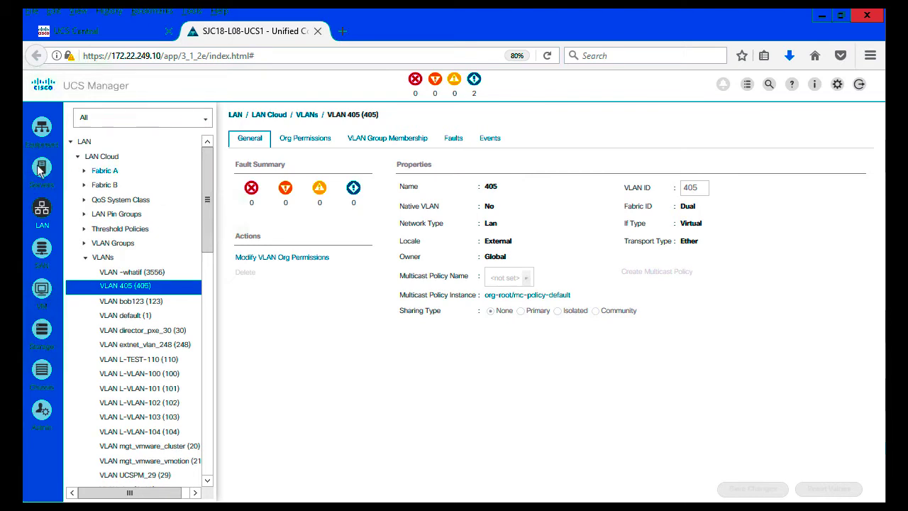
Step: Compare the local service profiles with the chassis servers in UCS Manager, and examine the status details of service profile LG-DEMO-1
click(42, 168)
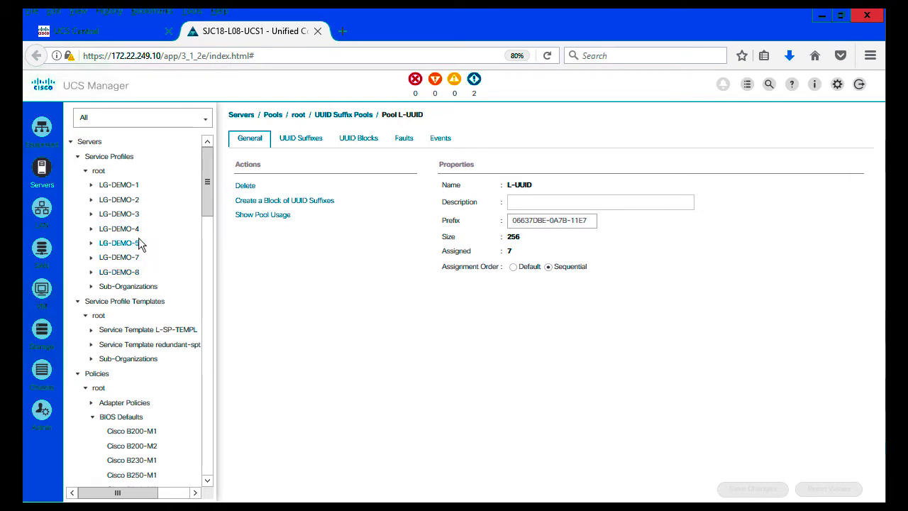
click(41, 132)
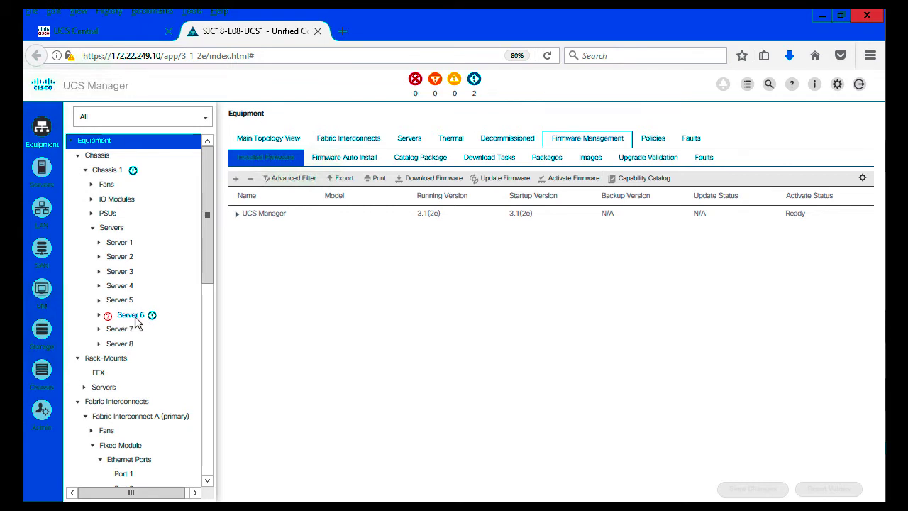
click(44, 178)
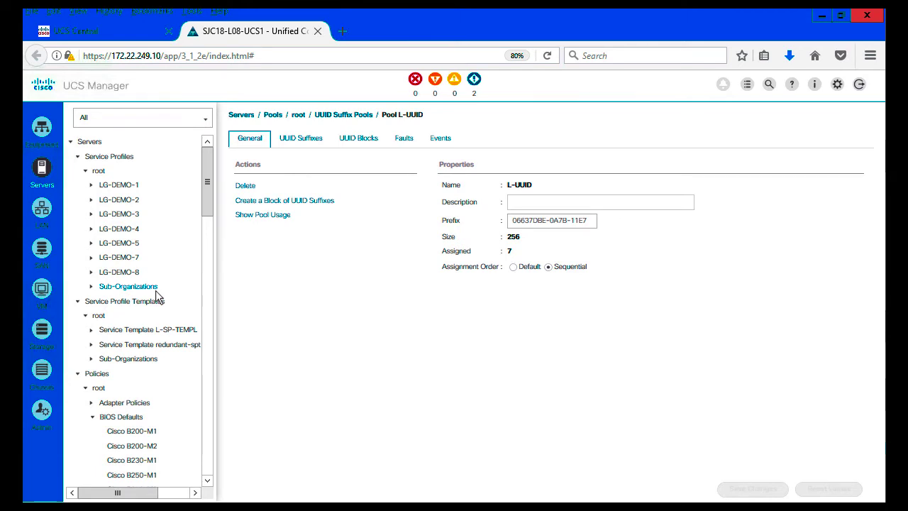
click(121, 186)
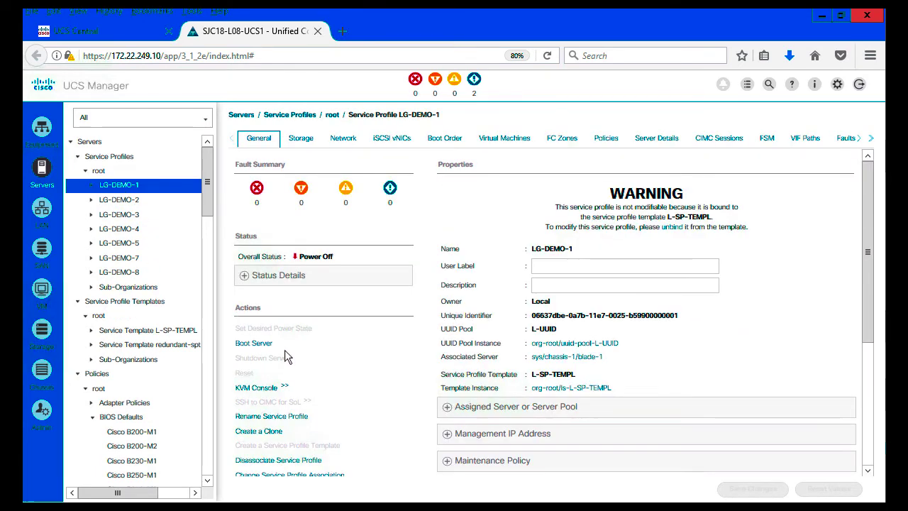
click(273, 277)
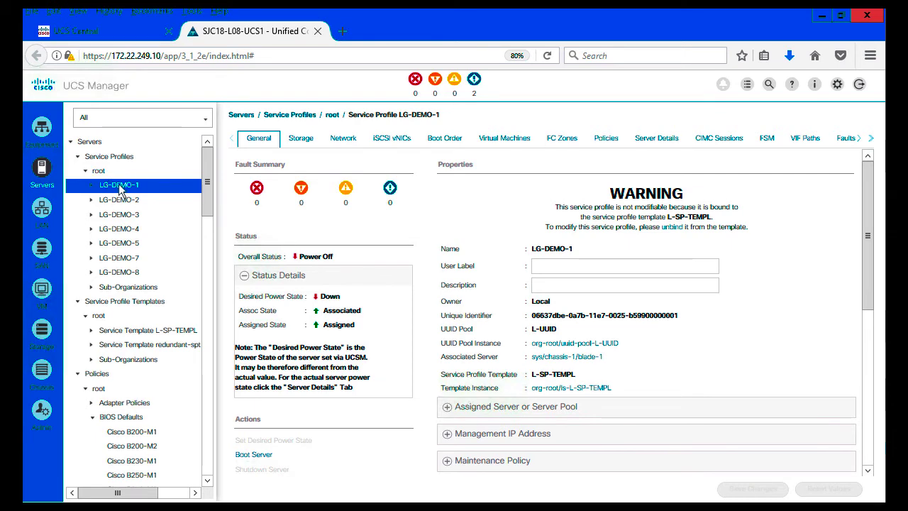
Step: Switch to UCS Central, start globalizing a local service profile, and choose domain SJC18-L08-UCS1
click(99, 29)
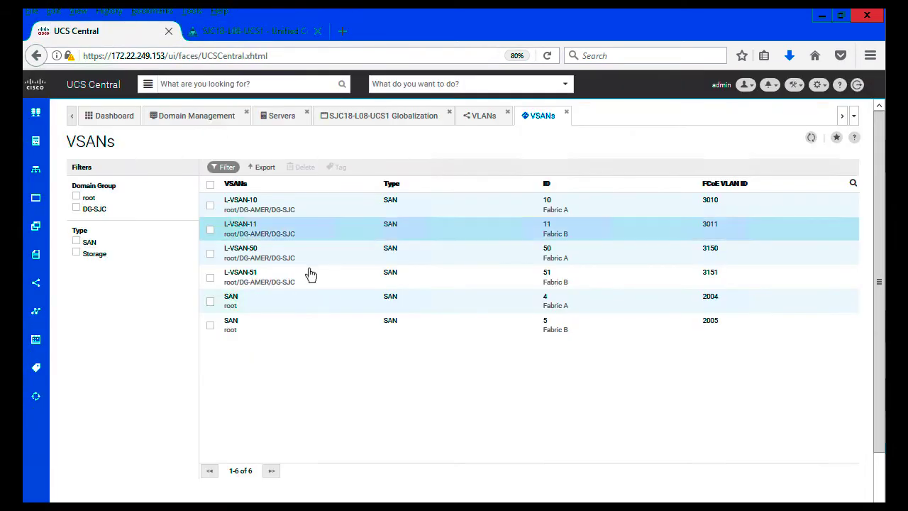
click(401, 79)
text(global)
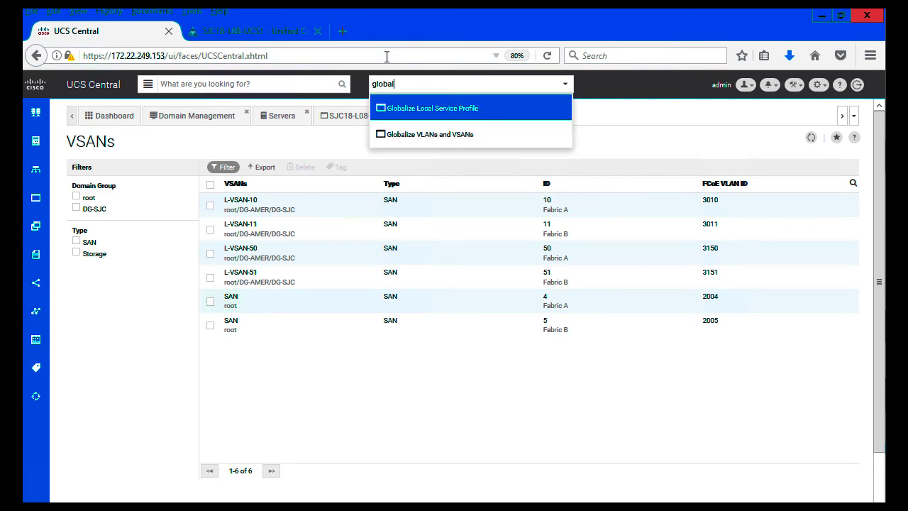
click(420, 110)
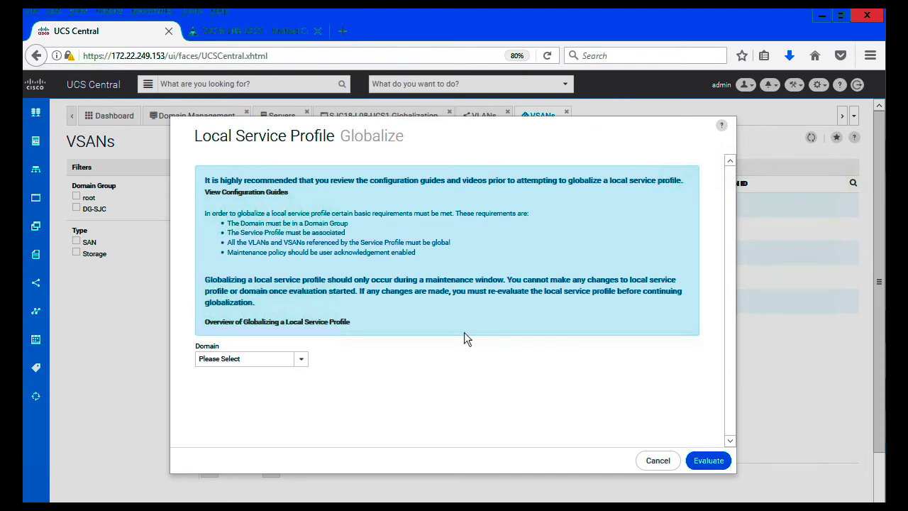
click(301, 359)
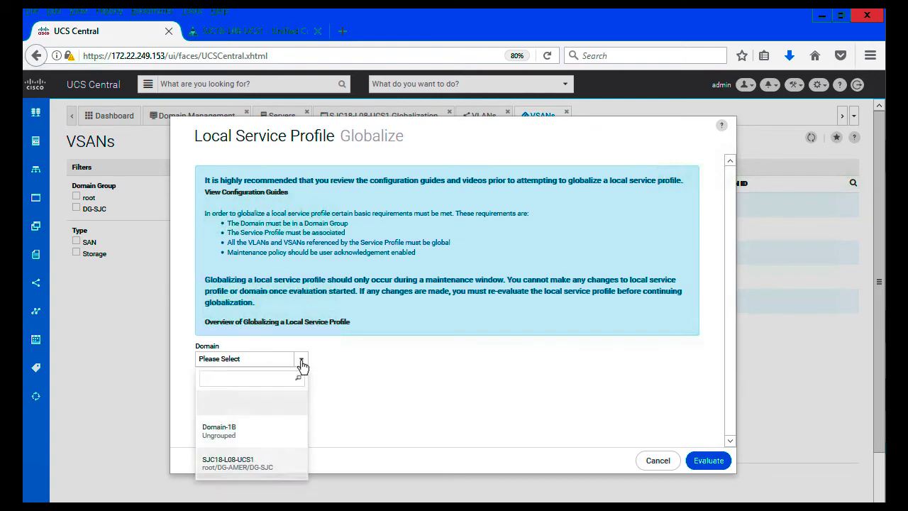
click(234, 462)
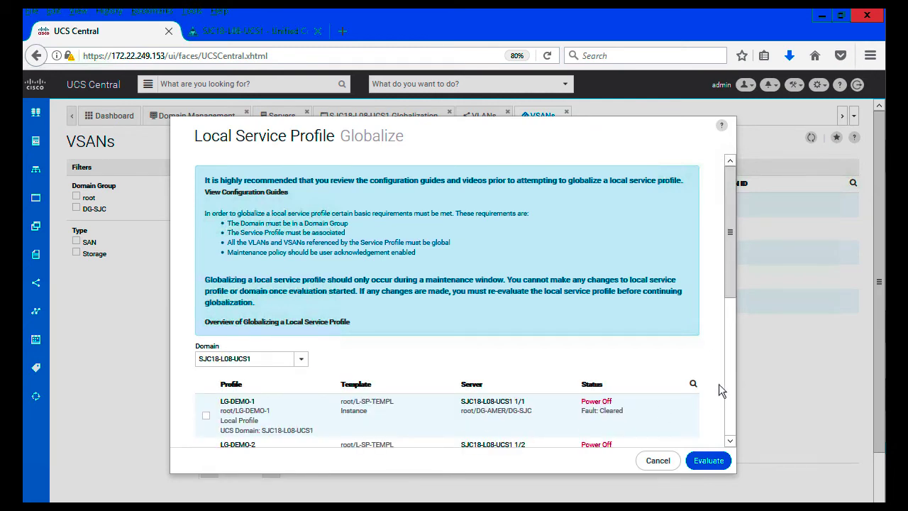
Step: Review the domain's local service profiles, select LG-DEMO-1, and start its globalization evaluation
drag(729, 295, 731, 366)
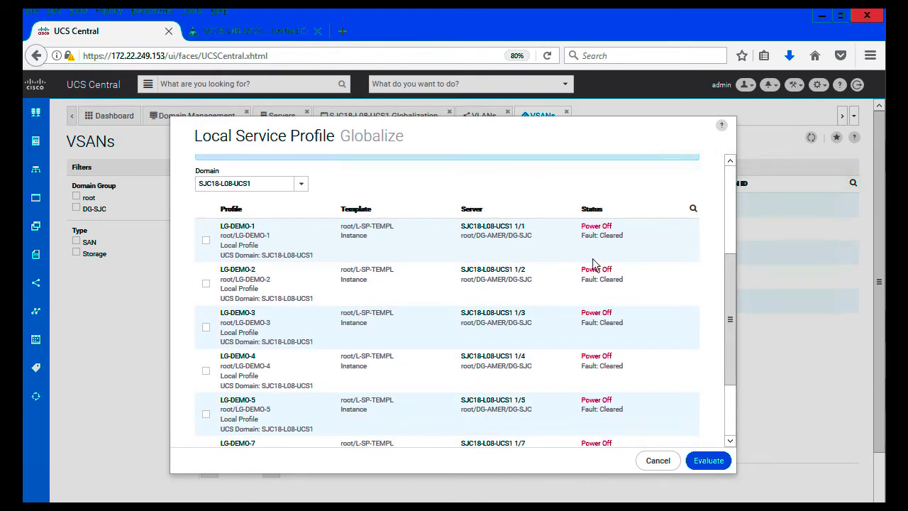
click(692, 211)
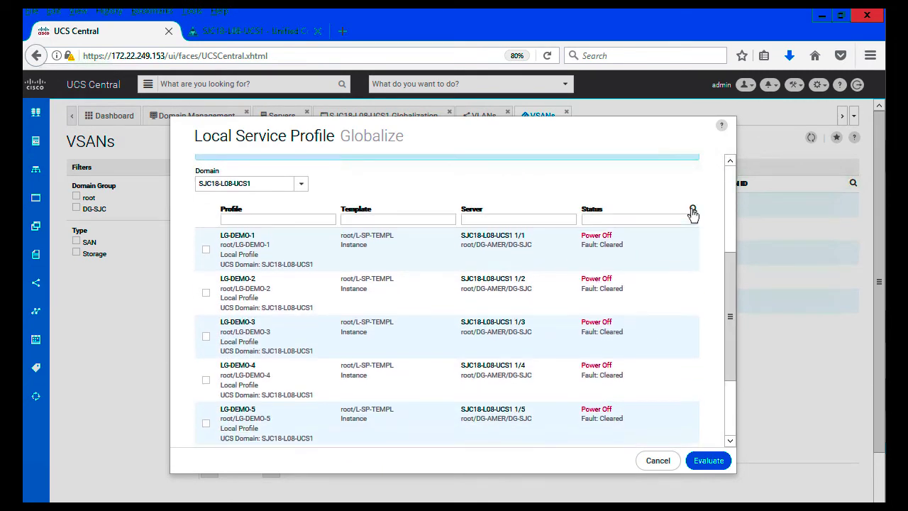
click(692, 211)
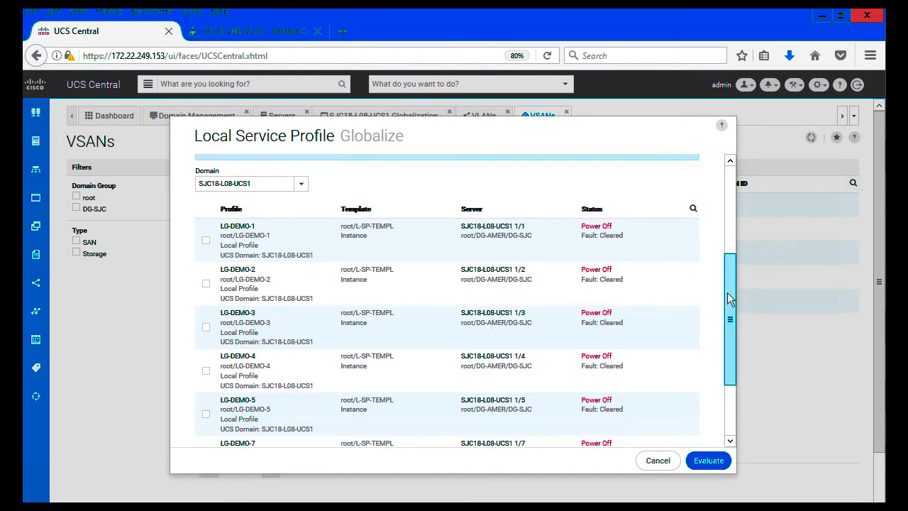
drag(730, 299, 730, 358)
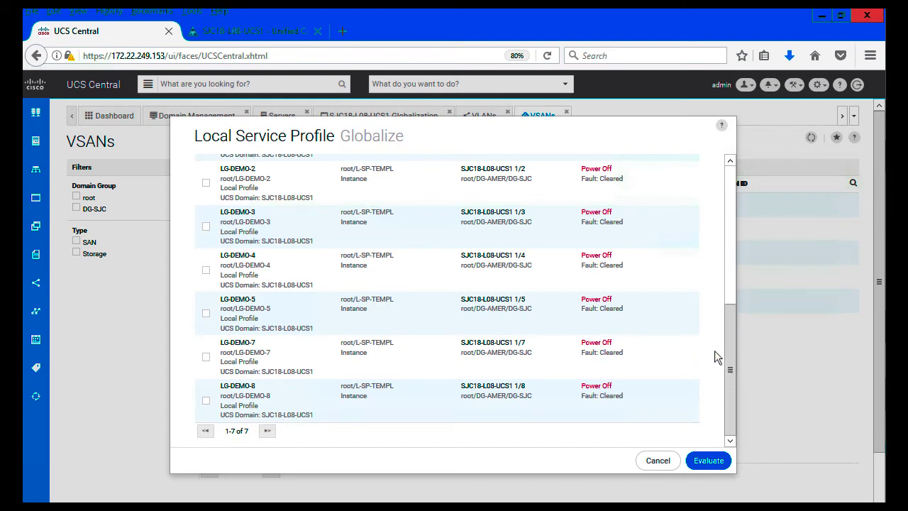
drag(732, 310, 732, 174)
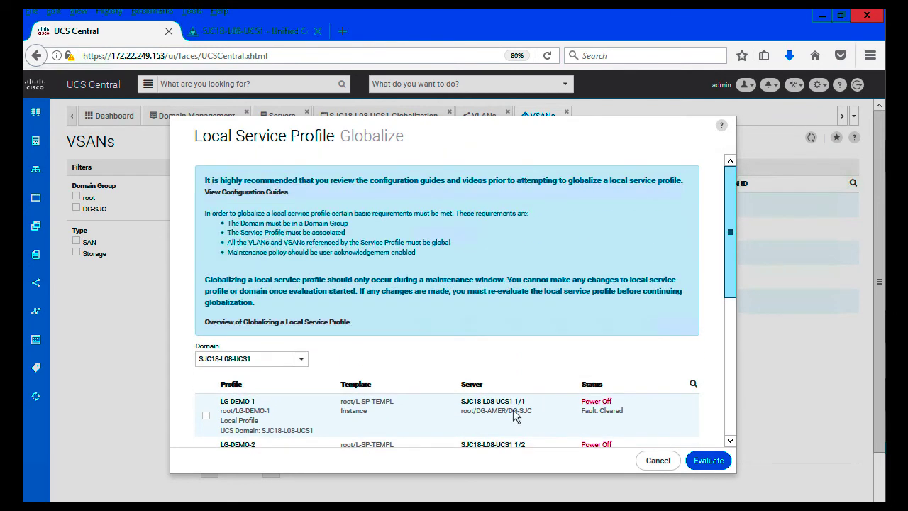
click(206, 418)
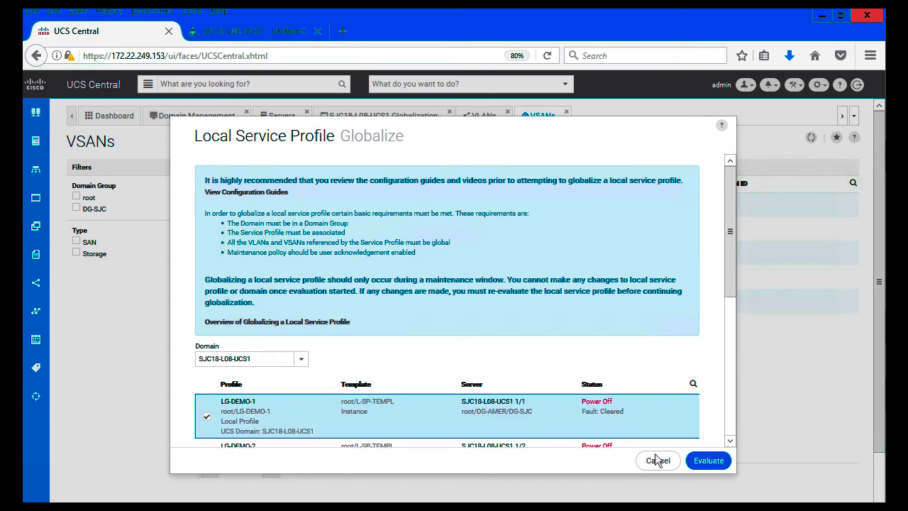
click(712, 462)
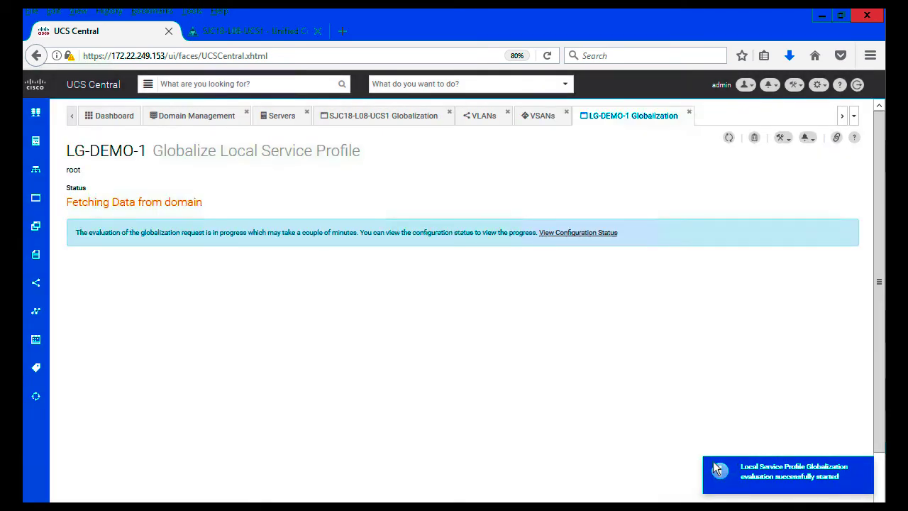
Step: Check the evaluation stages in the configuration status of the LG-DEMO-1 globalization, and close it
click(577, 234)
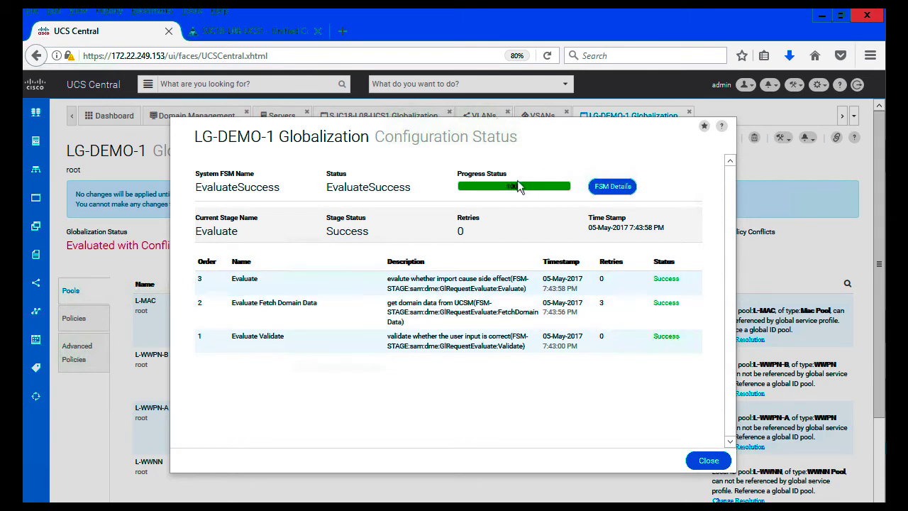
click(708, 461)
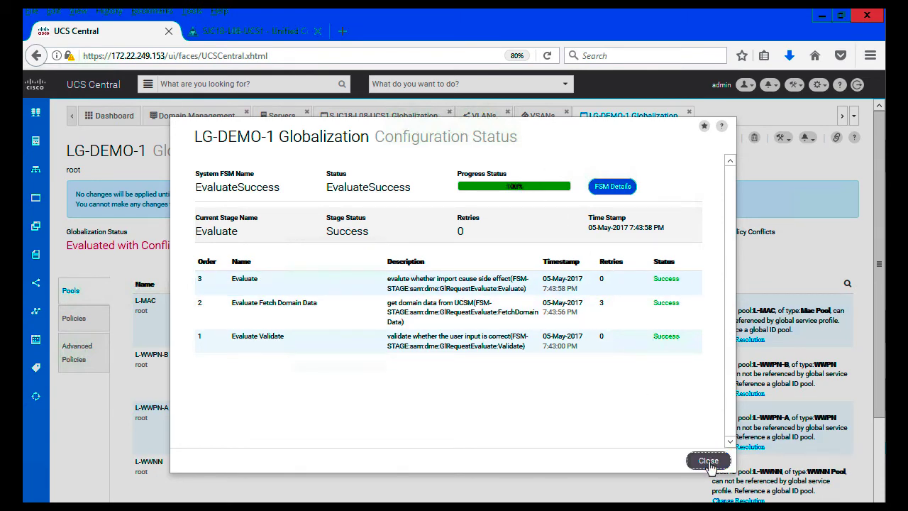
click(708, 461)
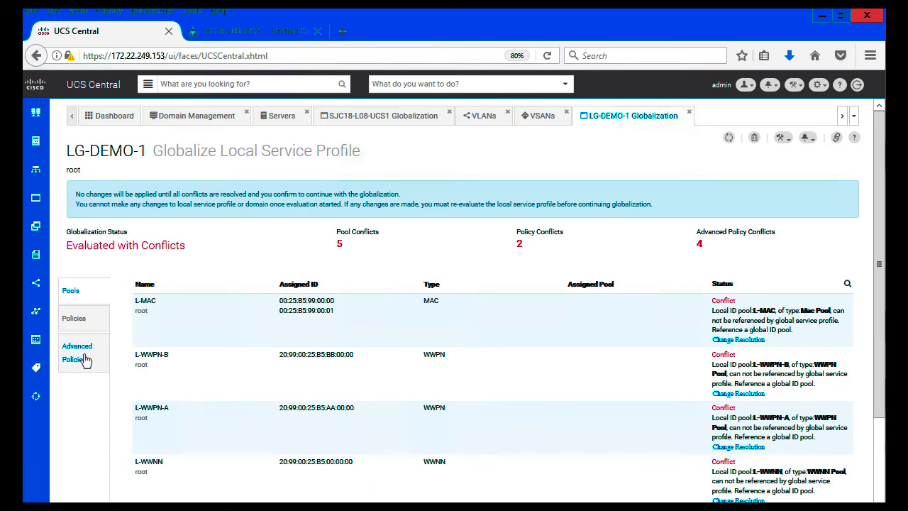
Step: Resolve the L-MAC pool conflict by referencing the global MAC pool G-MAC
scroll(334, 356, down, 3)
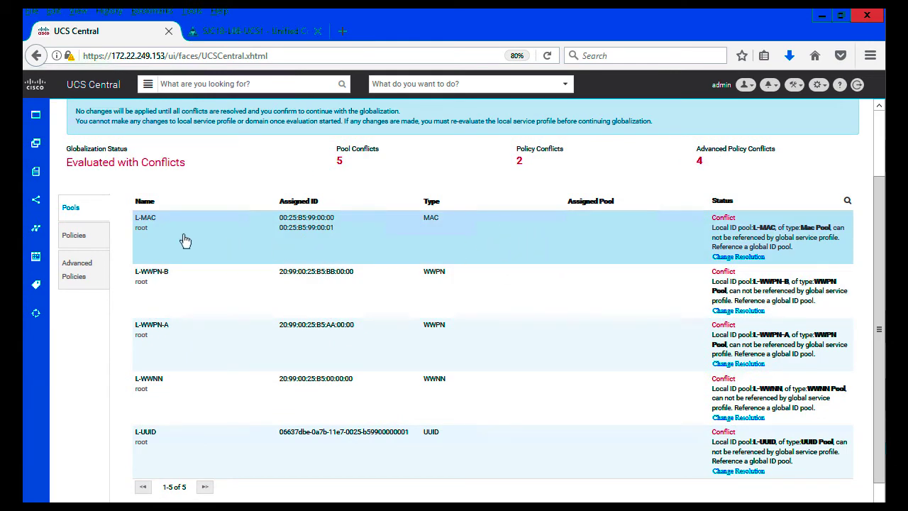
click(756, 261)
click(520, 220)
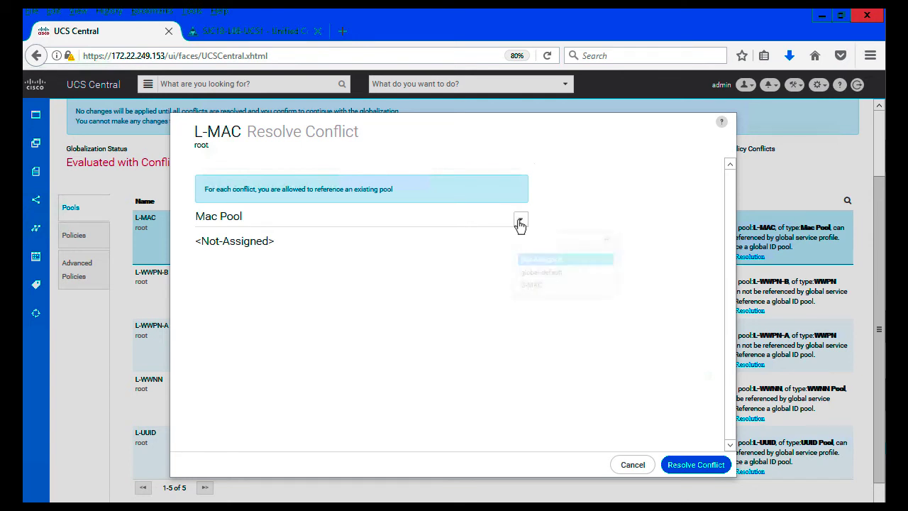
click(532, 285)
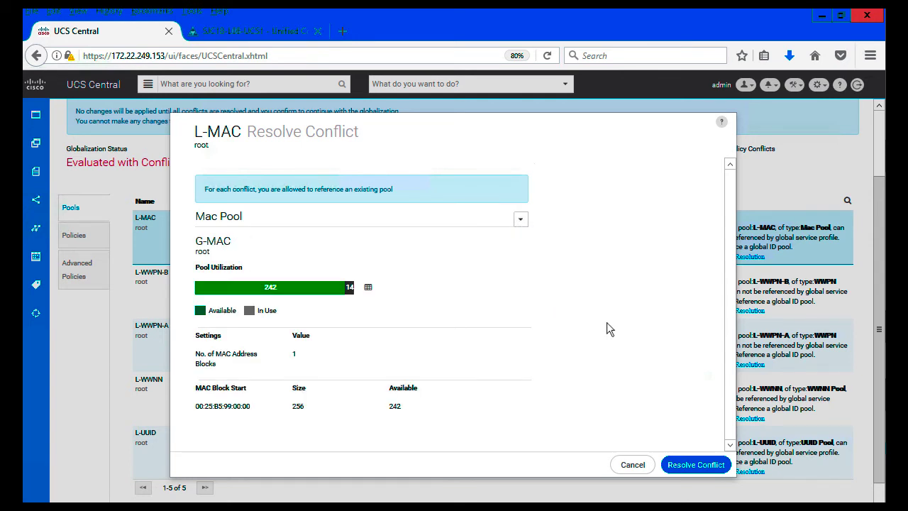
click(694, 468)
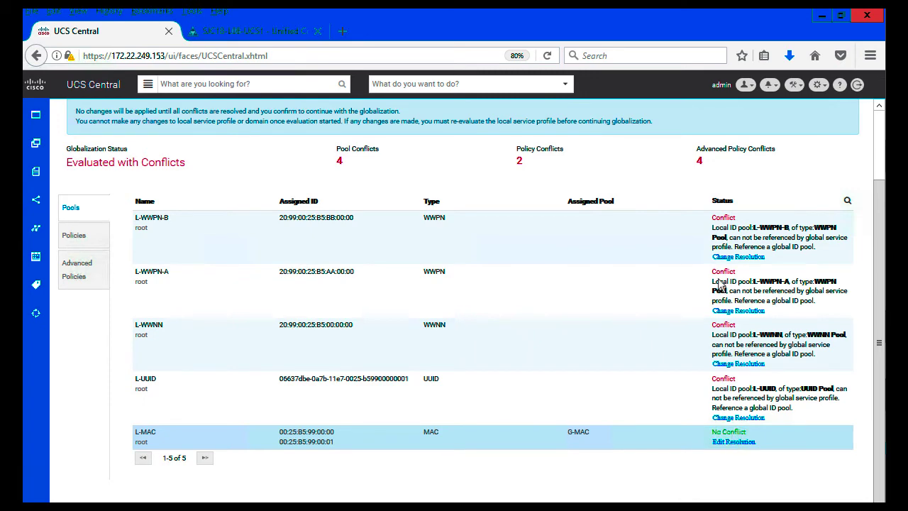
Step: Resolve the L-WWPN-B and L-WWPN-A conflicts by referencing global pools G-WWPN-B and G-WWPN-A respectively
click(725, 258)
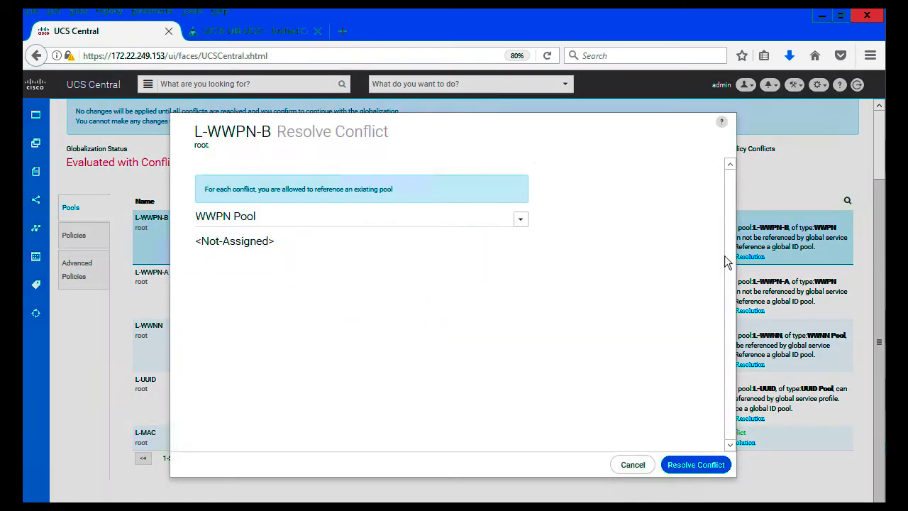
click(520, 220)
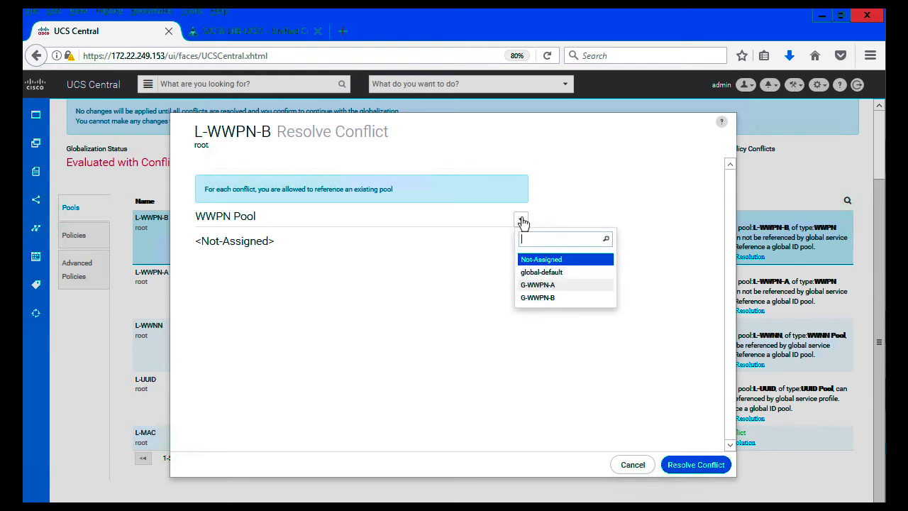
click(543, 298)
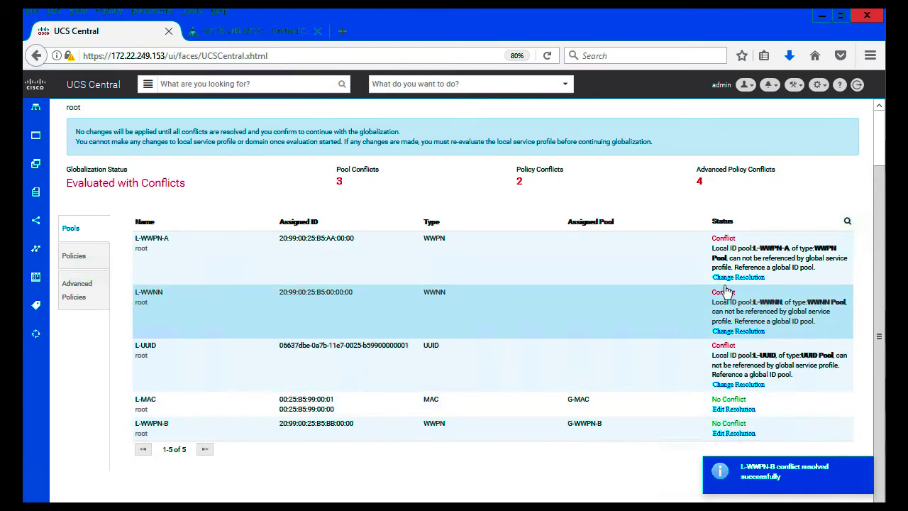
click(730, 277)
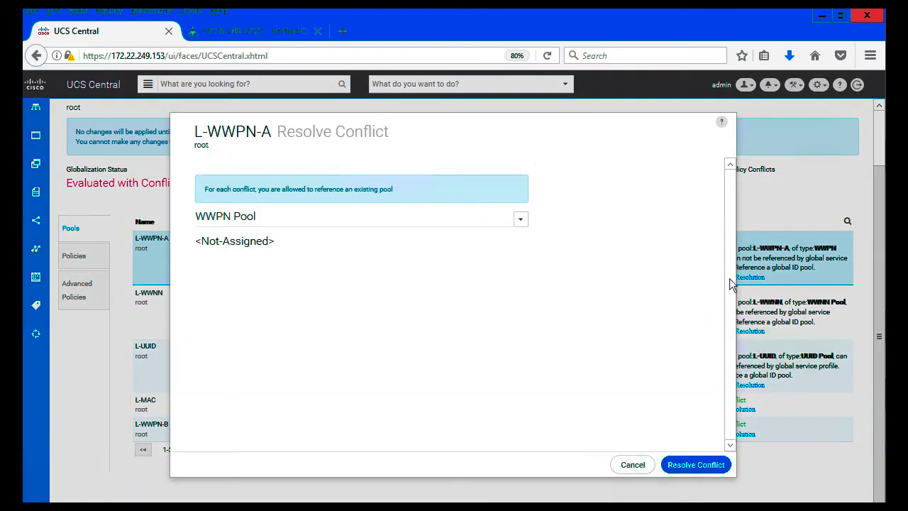
click(521, 220)
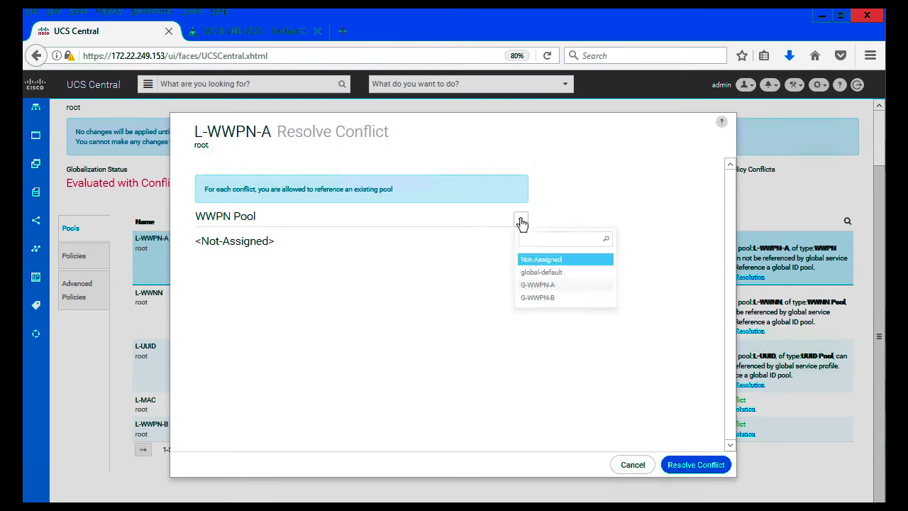
click(537, 284)
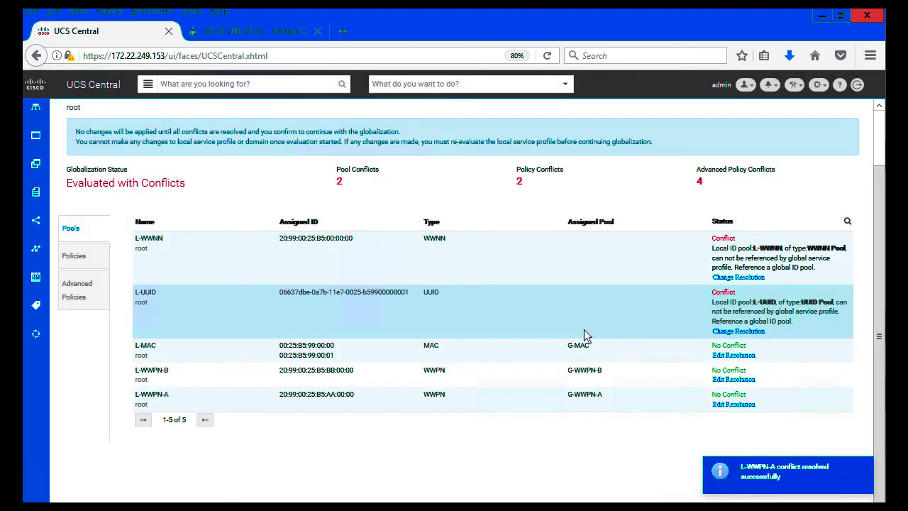
Step: Resolve the L-WWNN pool conflict by referencing the global WWNN pool G-WWNN
click(734, 278)
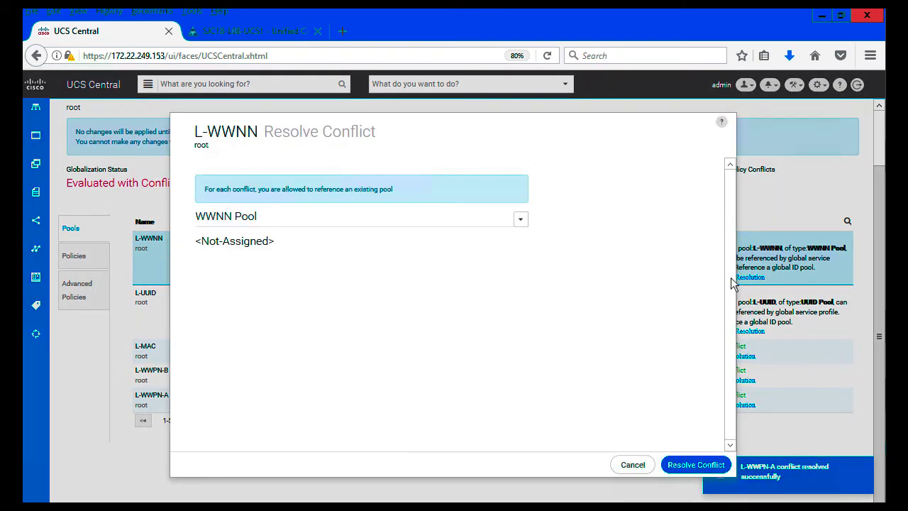
click(521, 220)
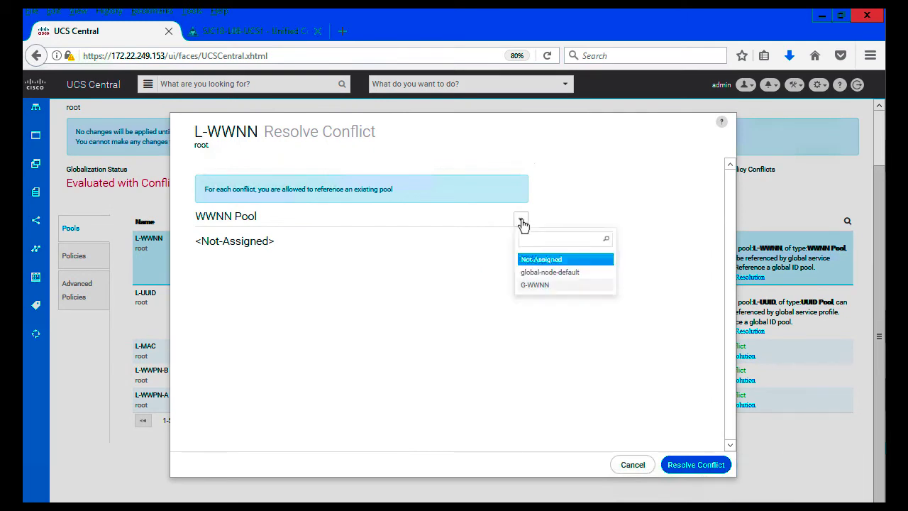
click(536, 286)
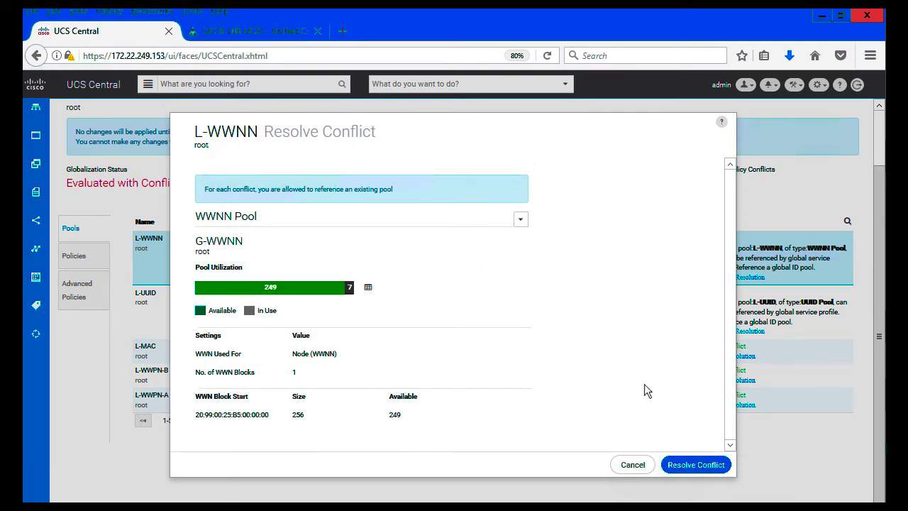
click(692, 465)
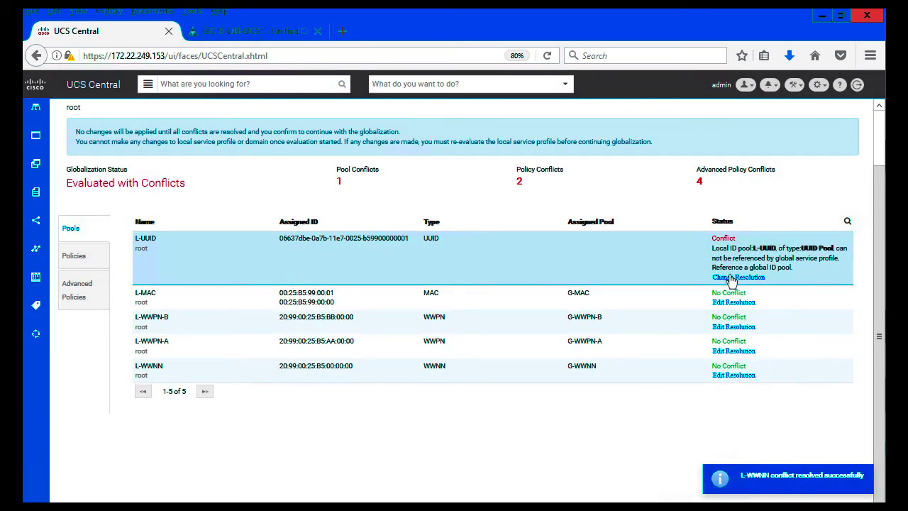
Step: Resolve the L-UUID pool conflict by referencing the global UUID pool G-UUID
click(730, 278)
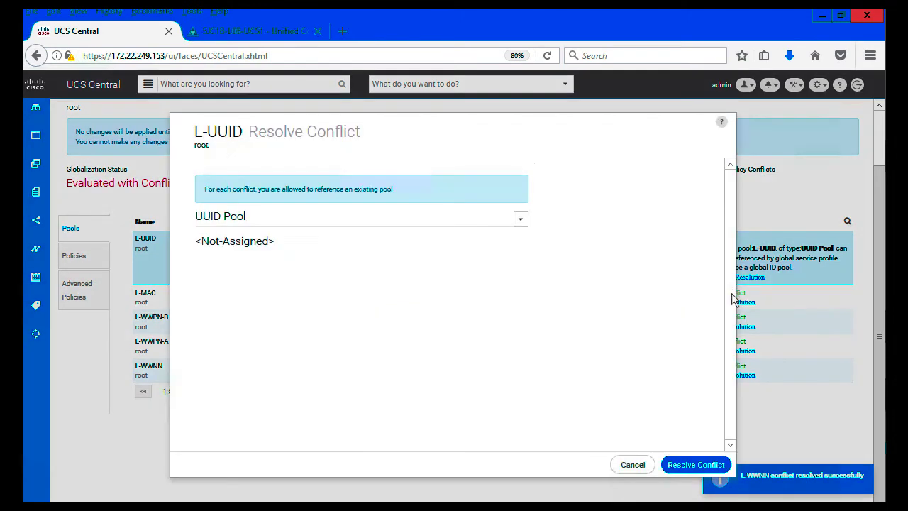
click(521, 220)
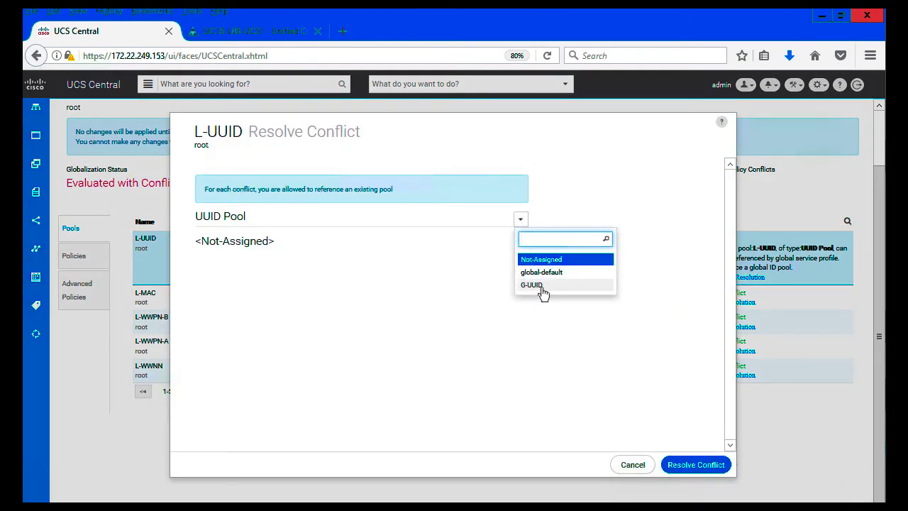
click(598, 321)
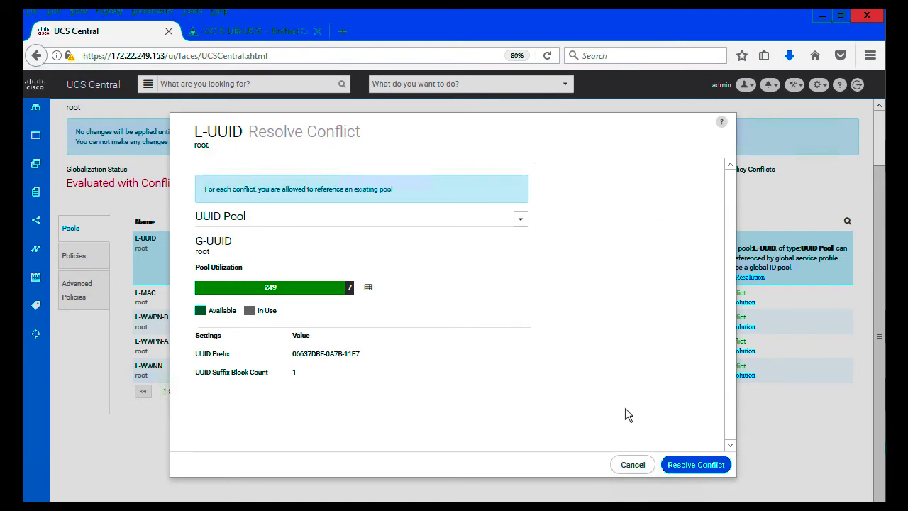
click(681, 466)
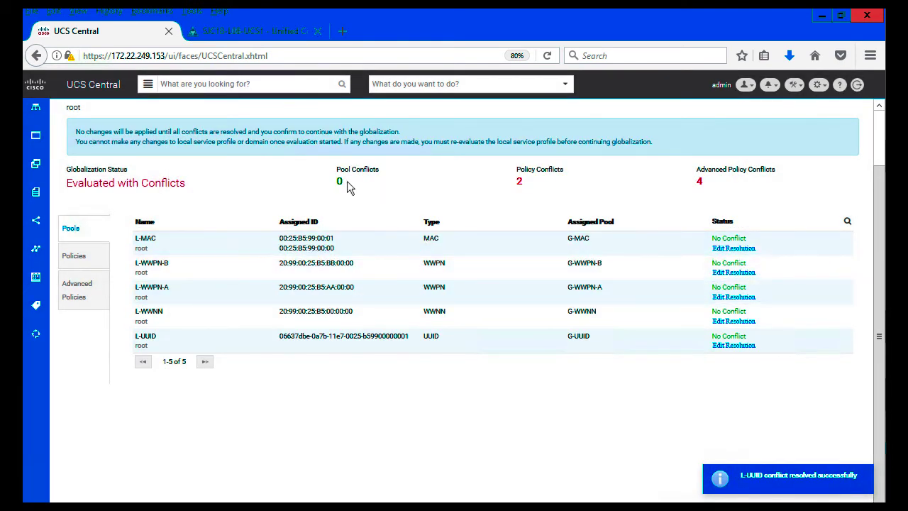
Step: Review the policy conflicts and resolve the VMWare Fibre Channel Adapter Policy conflict by cloning the policy as G-VMware
click(74, 258)
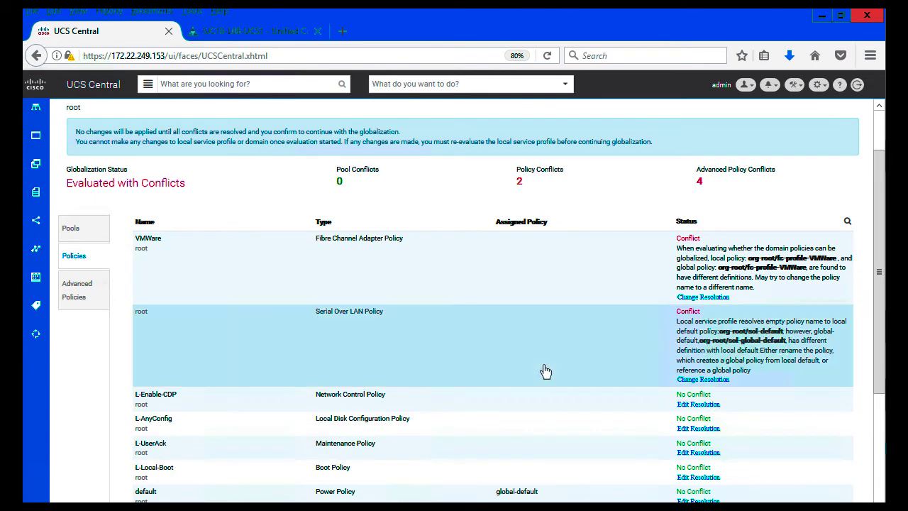
scroll(548, 424, down, 1)
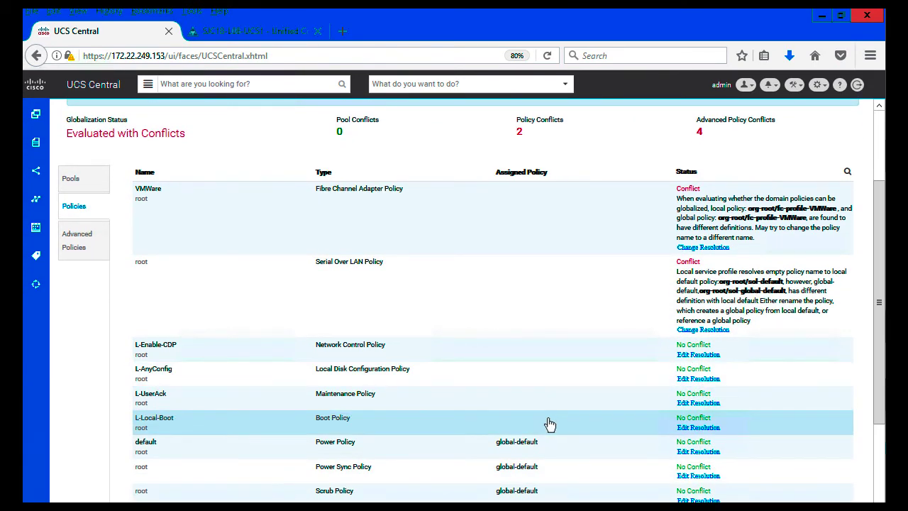
scroll(548, 424, down, 2)
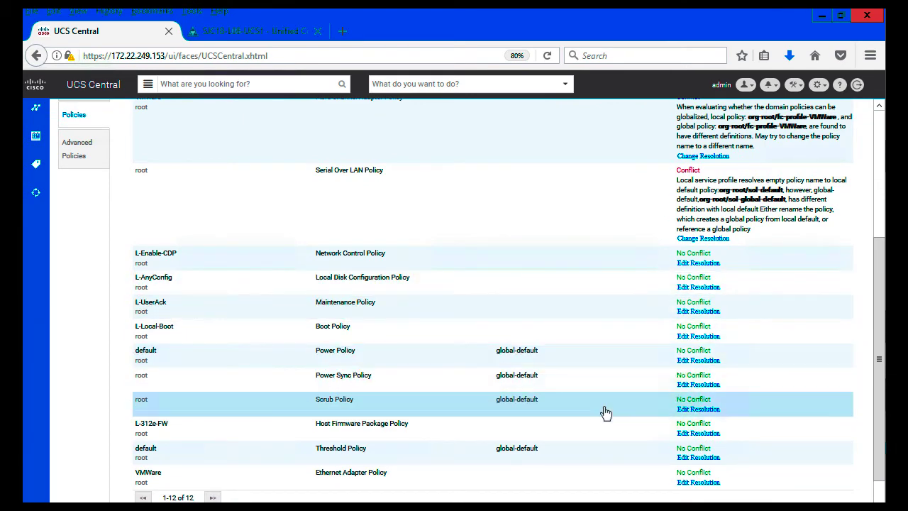
scroll(604, 412, down, 1)
scroll(603, 412, up, 5)
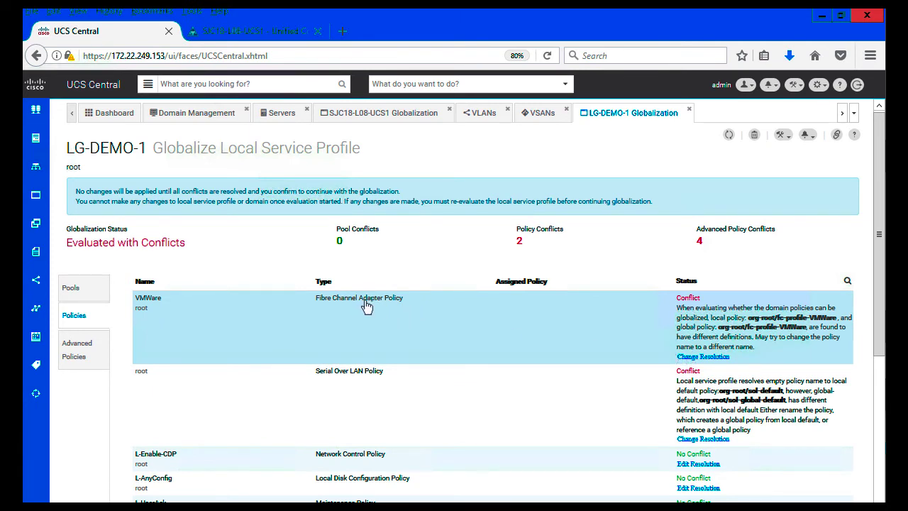
click(710, 356)
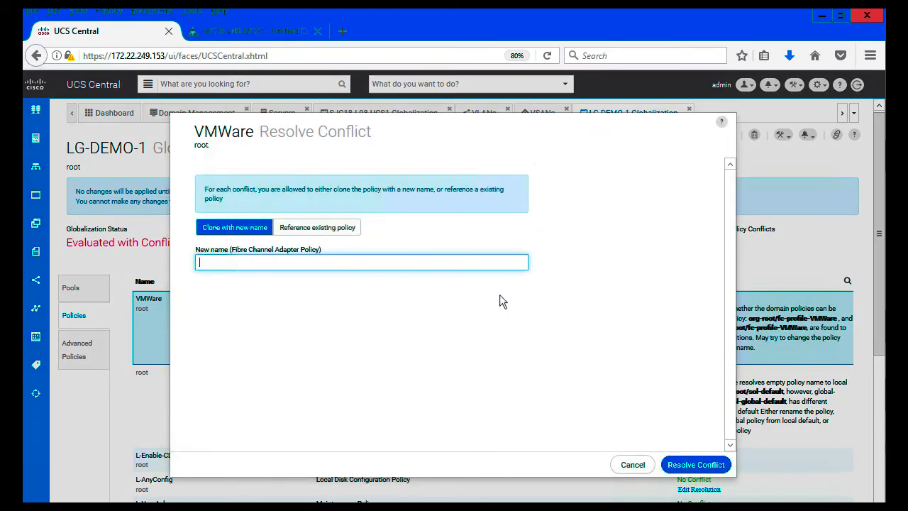
drag(336, 144, 392, 146)
click(341, 264)
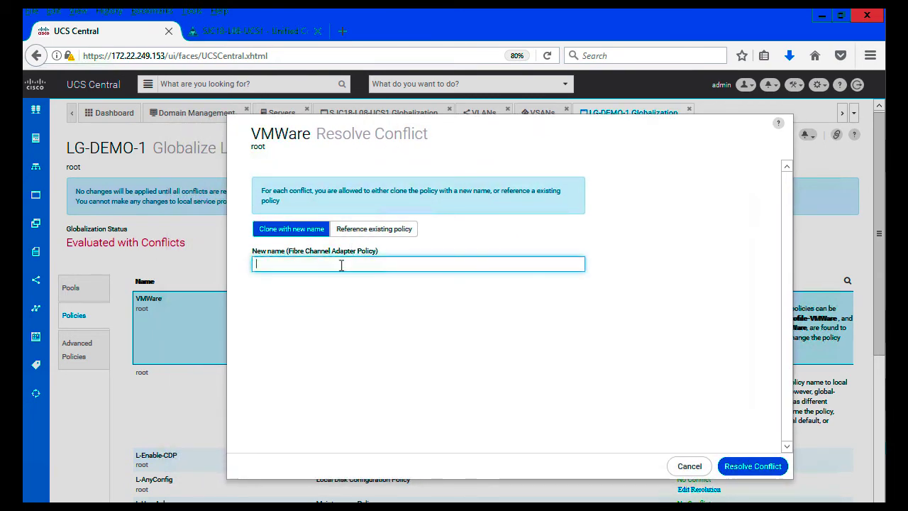
text(G-VMware)
click(756, 470)
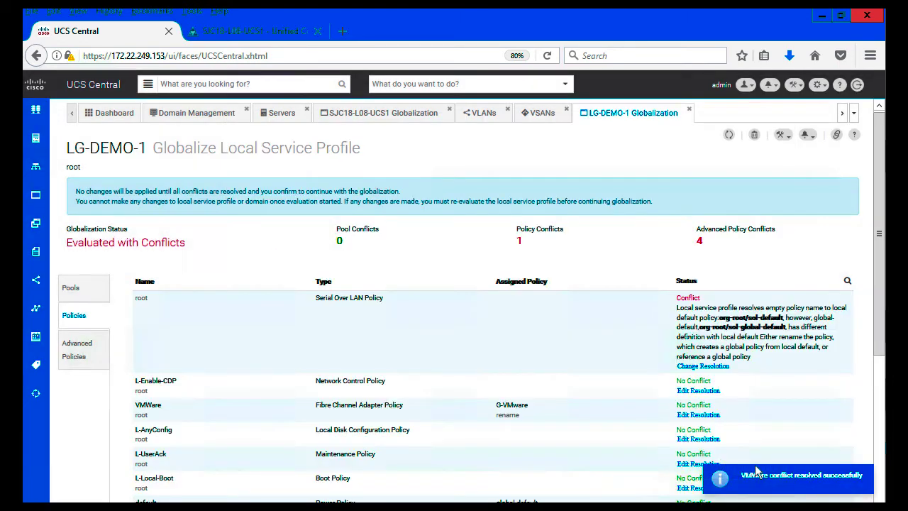
Step: Resolve the Serial Over LAN Policy conflict by cloning the policy as G-SOL, and review the policy list
click(706, 367)
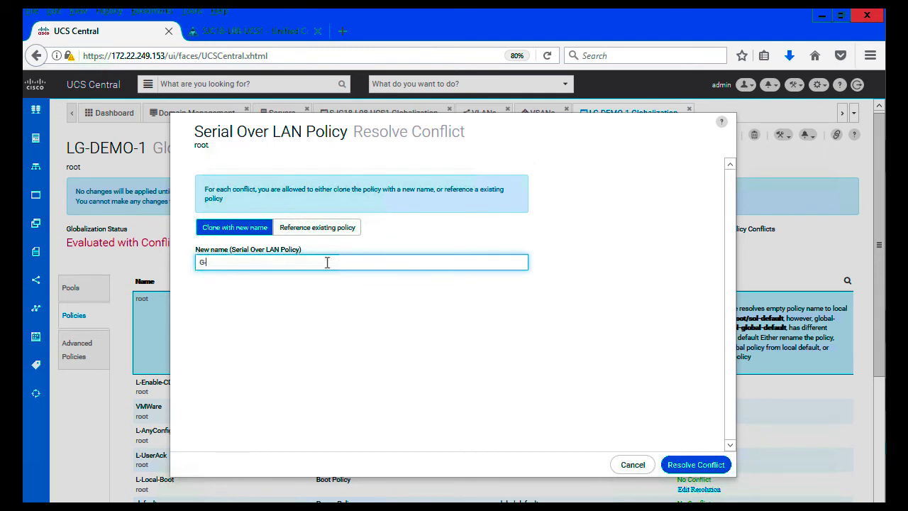
text(G-SOL)
click(689, 470)
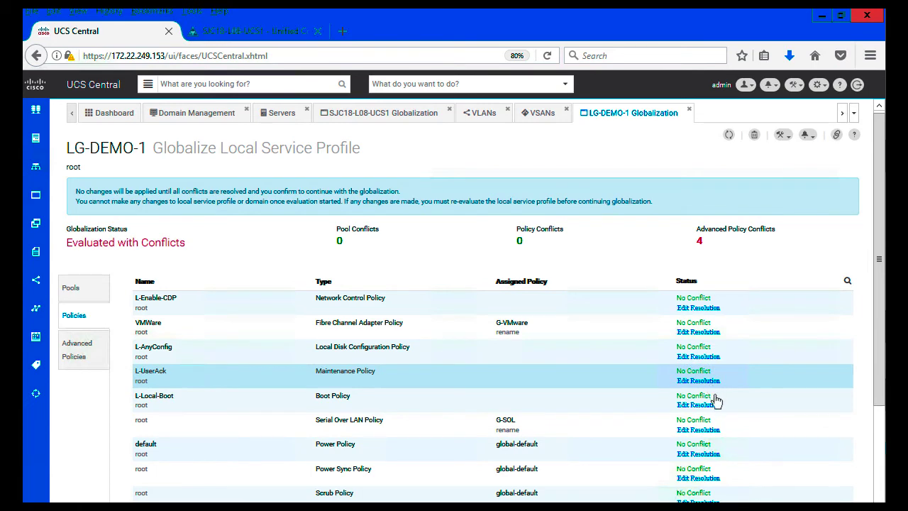
scroll(713, 397, down, 3)
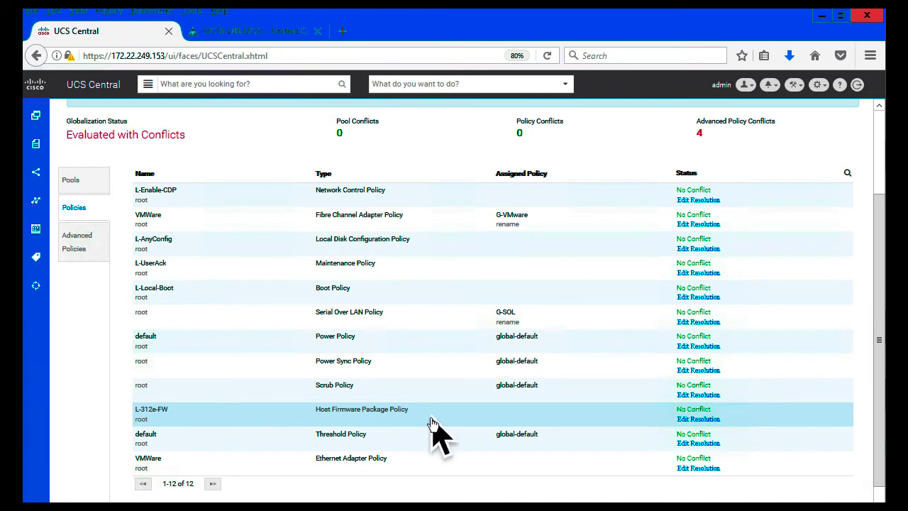
scroll(426, 423, up, 3)
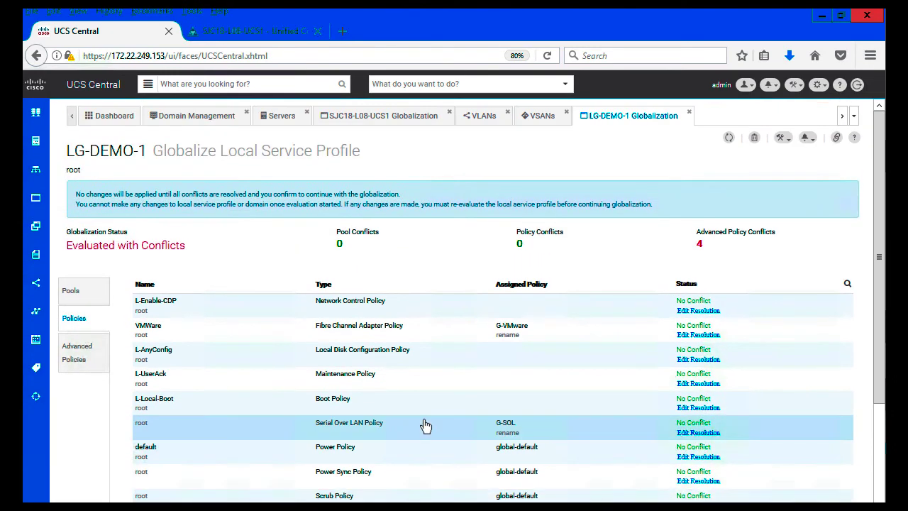
Step: Among the advanced policies, resolve the L-LAN-B VNIC template conflict by cloning it with the new name G-LAN-B
click(81, 361)
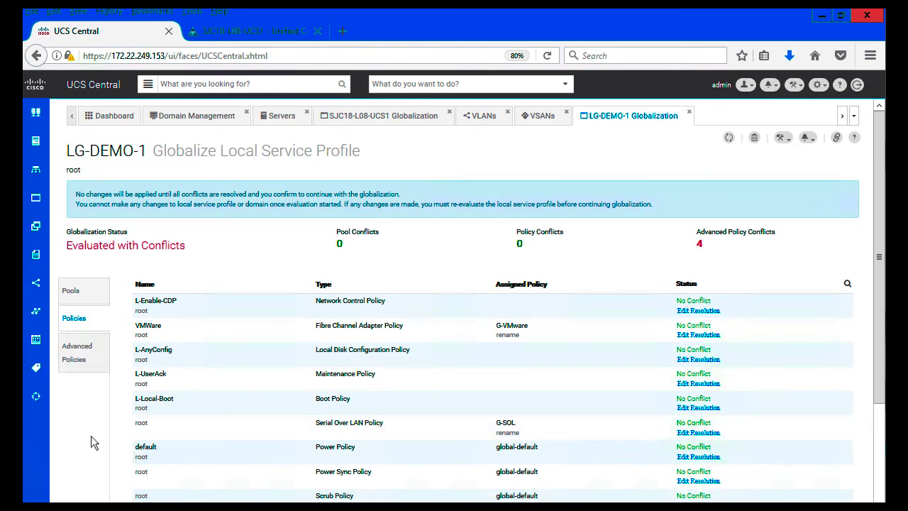
scroll(443, 426, down, 3)
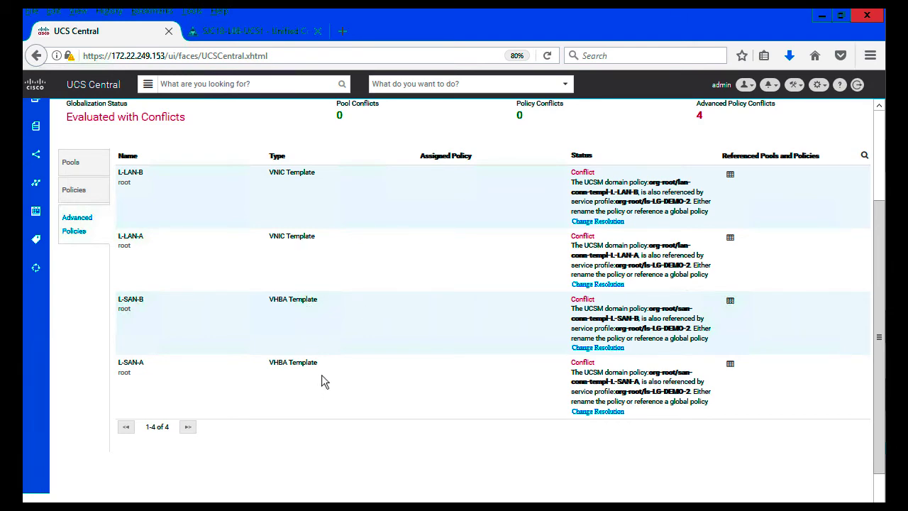
scroll(320, 379, up, 1)
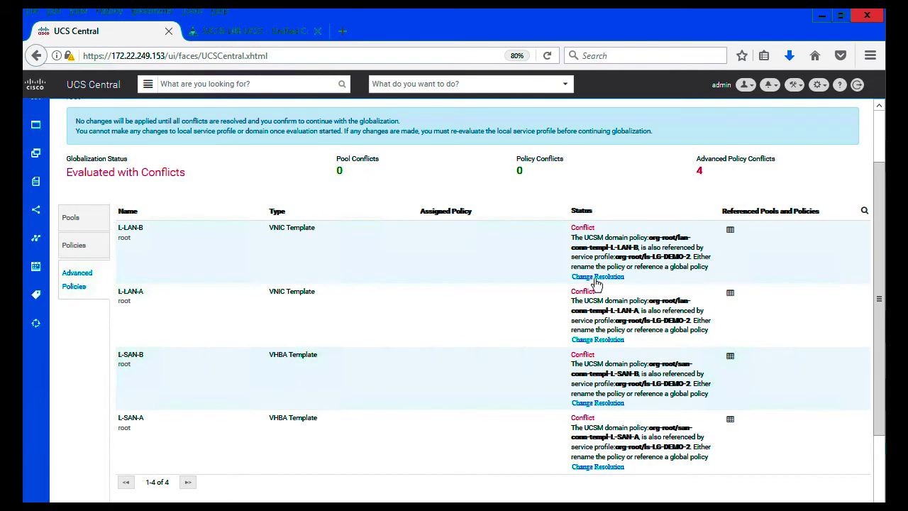
click(595, 277)
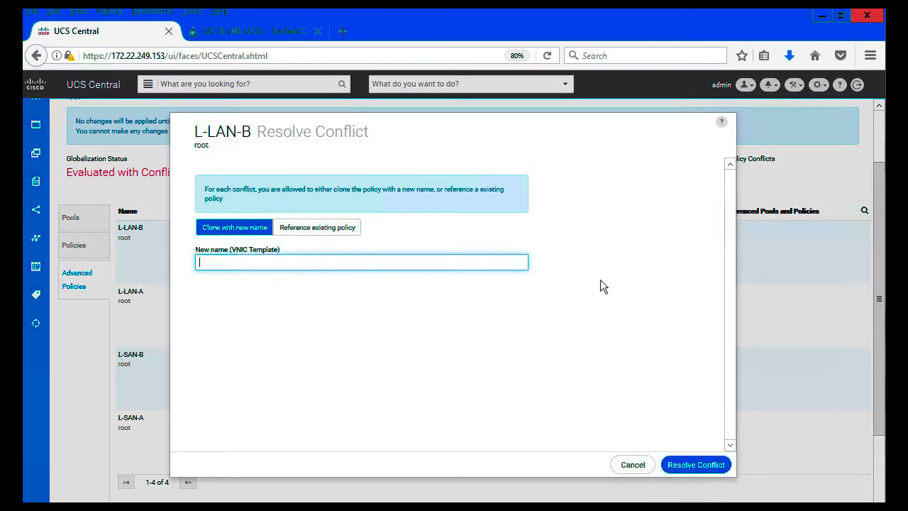
click(317, 232)
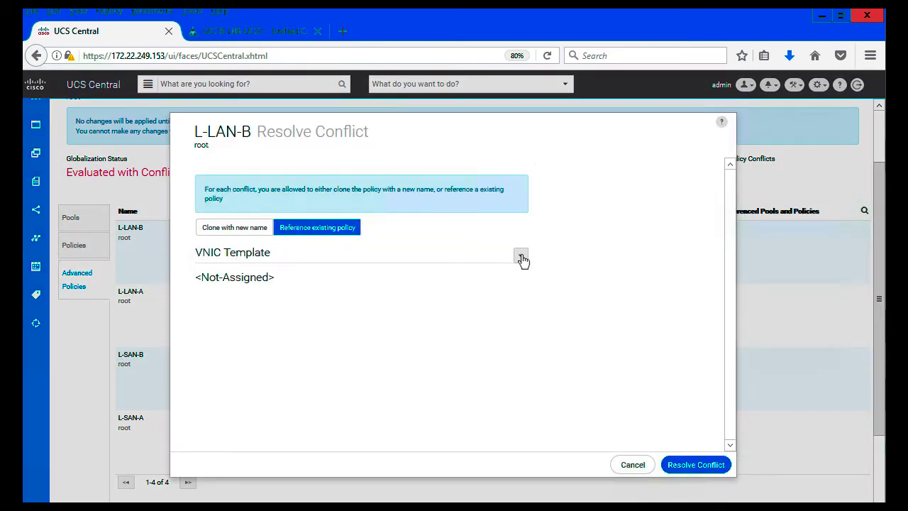
click(521, 257)
click(213, 227)
click(293, 262)
text(G-LAN-B)
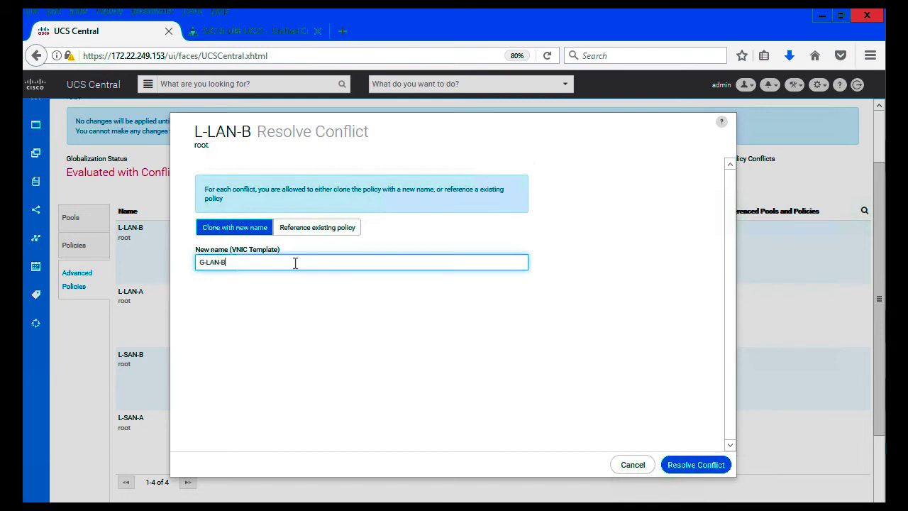
click(581, 398)
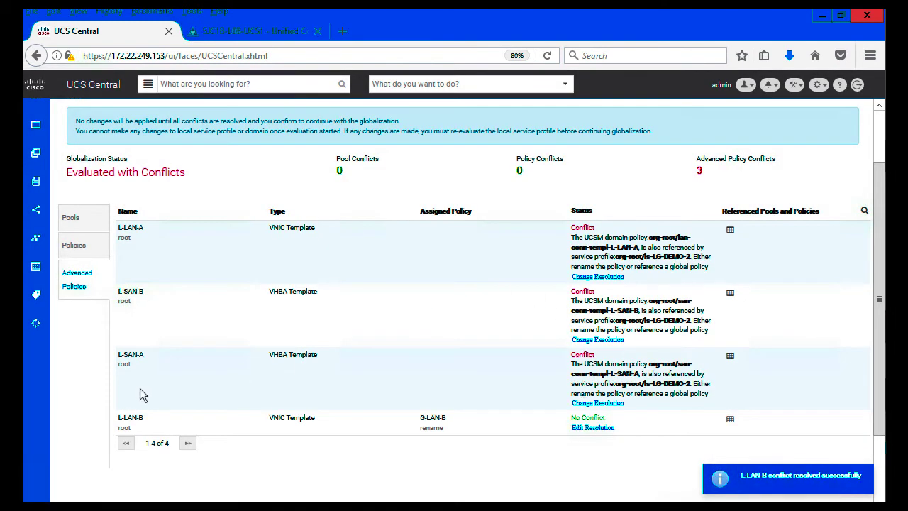
Step: Resolve the L-LAN-A VNIC template conflict by cloning it with the new name G-LAN-A
click(594, 278)
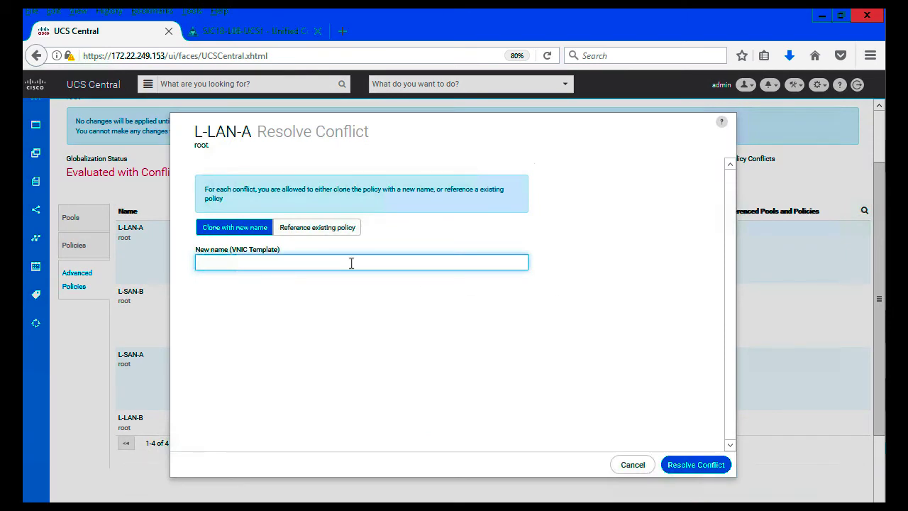
text(G-LAN-A)
click(699, 464)
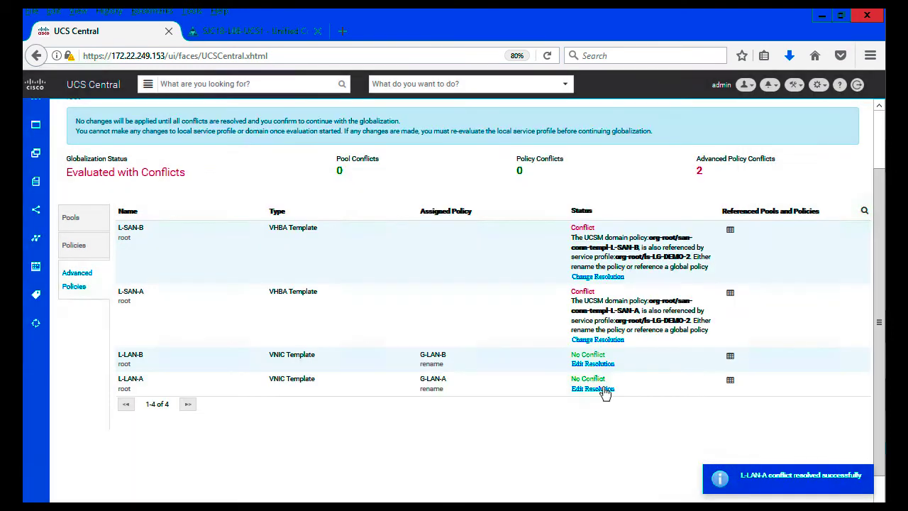
Step: Resolve the L-SAN-B and L-SAN-A VHBA template conflicts by cloning them as G-SAN-B and G-SAN-A respectively
click(602, 276)
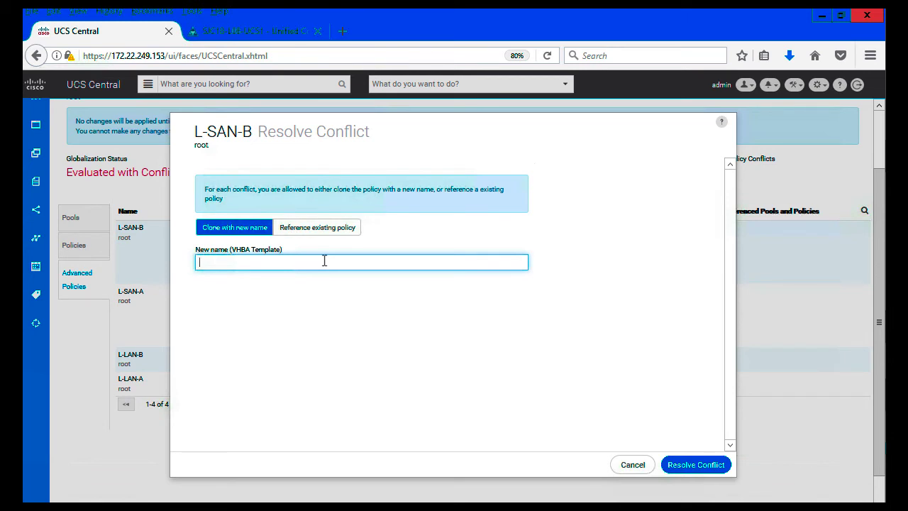
text(G-SAN-B)
click(683, 465)
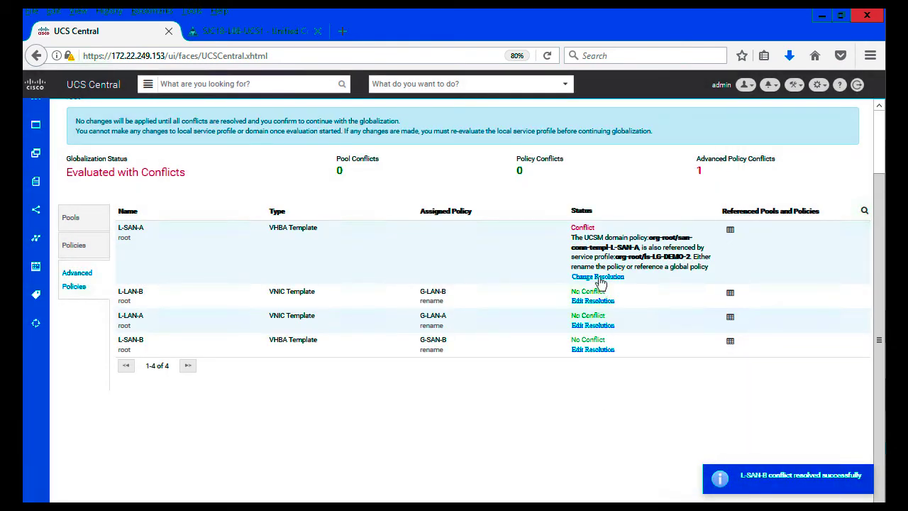
click(598, 277)
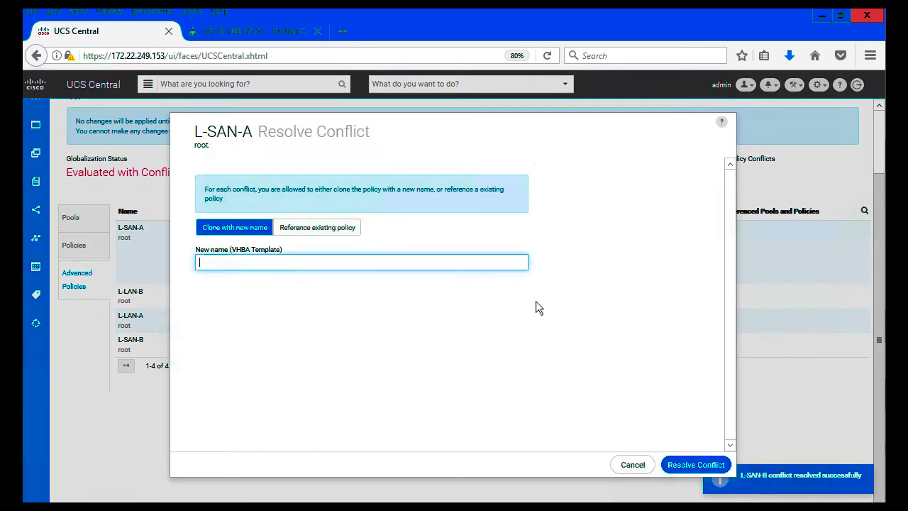
text(G-SAN-A)
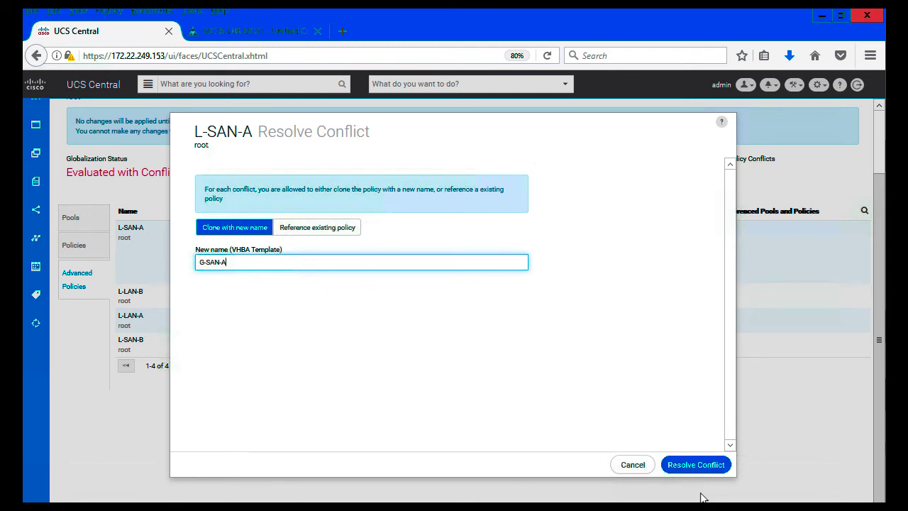
click(698, 470)
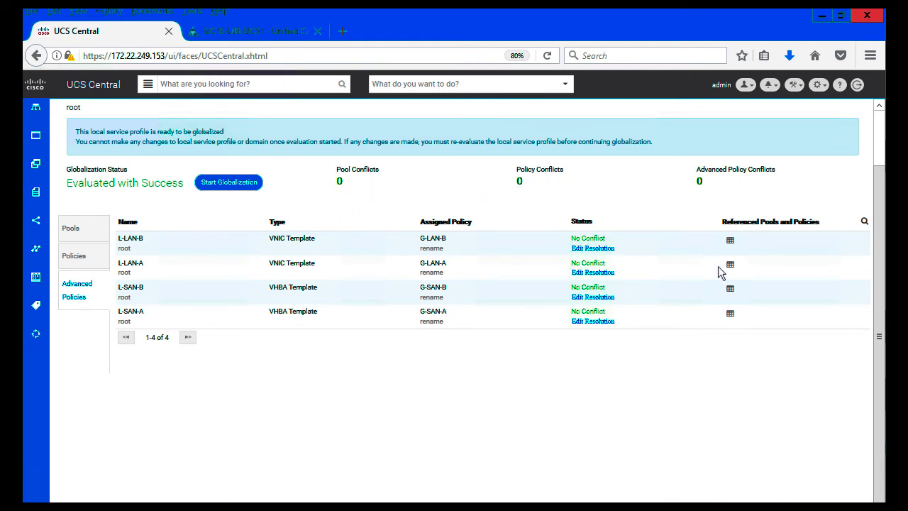
Step: Start the globalization of LG-DEMO-1 without confirming it, and switch to UCS Manager to list all service profiles
click(243, 187)
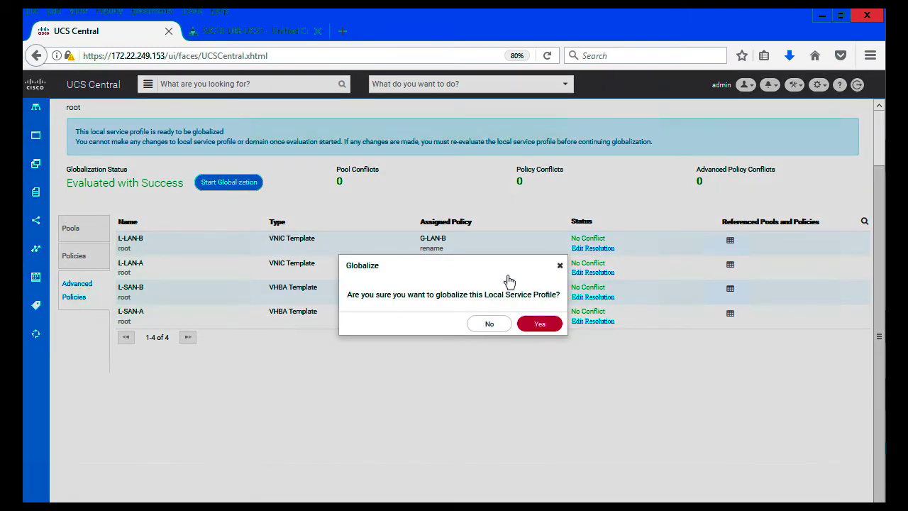
click(261, 36)
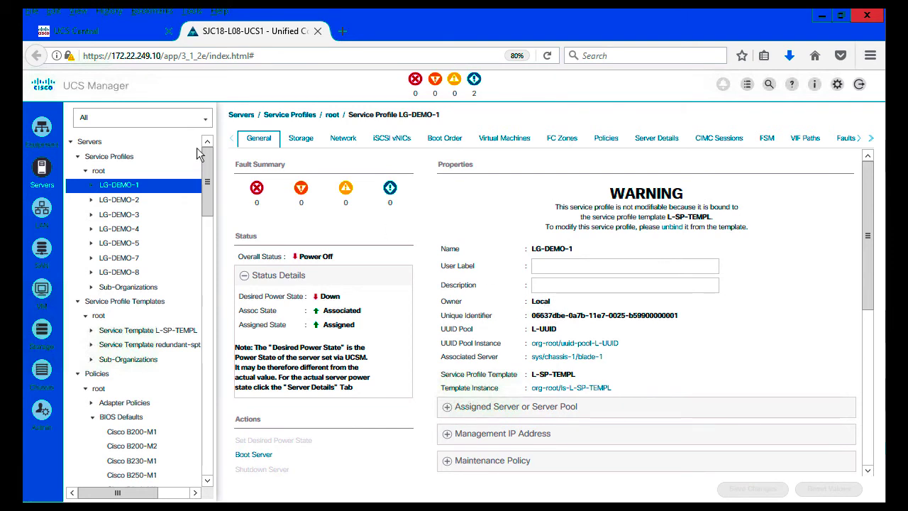
click(105, 171)
click(107, 157)
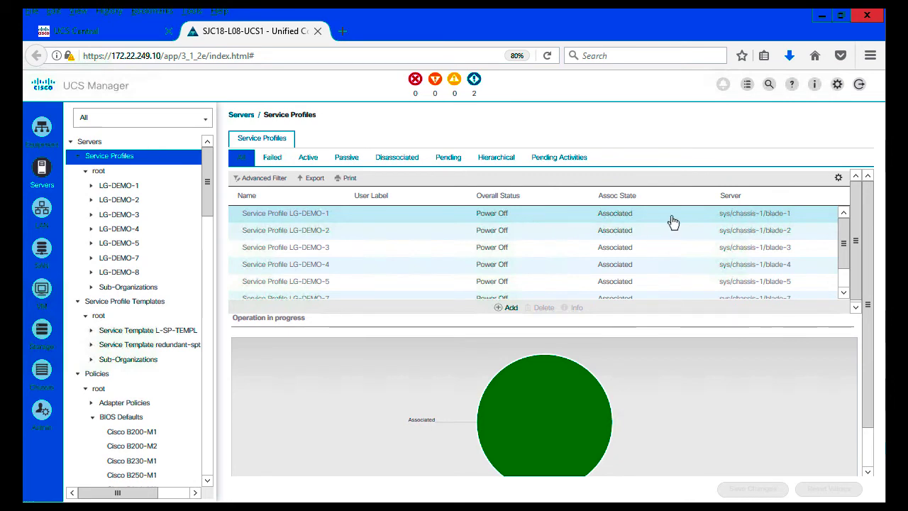
Step: Return to UCS Central, confirm the globalization of LG-DEMO-1, check its configuration status and close it
click(128, 31)
click(541, 325)
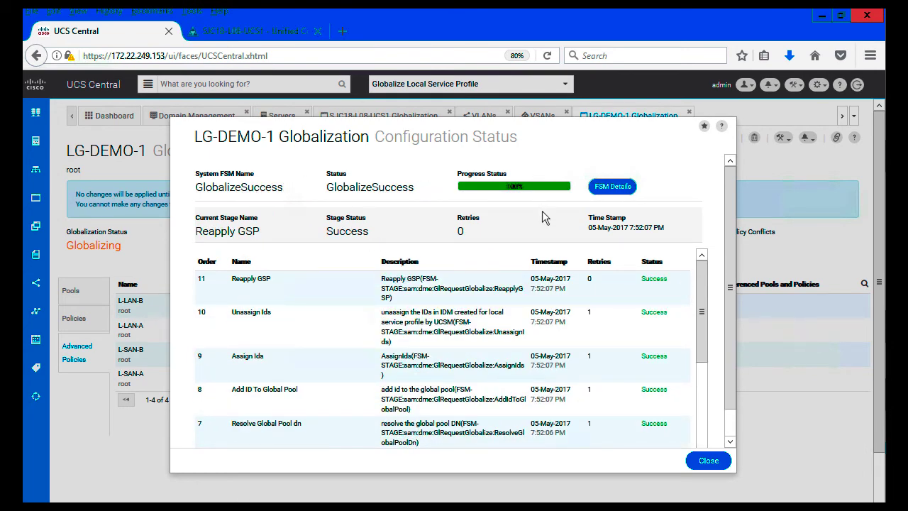
click(707, 461)
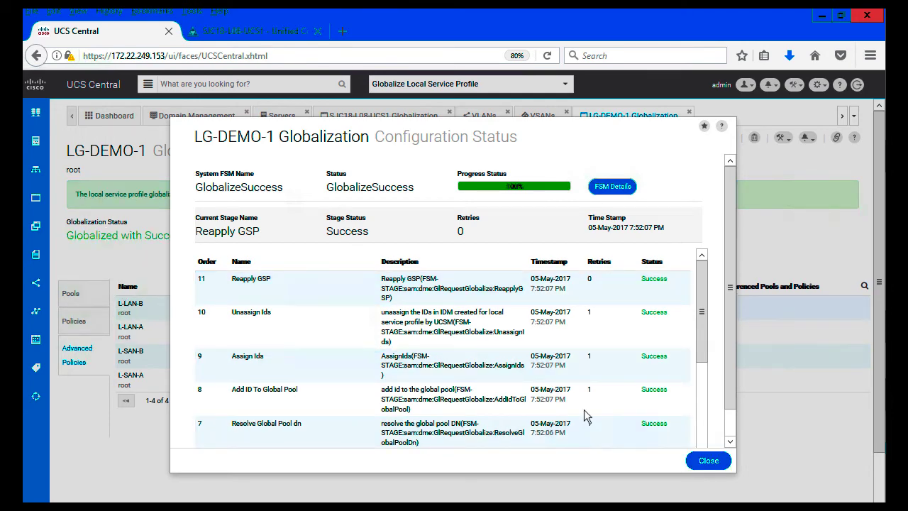
Step: Switch to UCS Manager, open the service profile LG-DEMO-1 and expand its status details
click(229, 32)
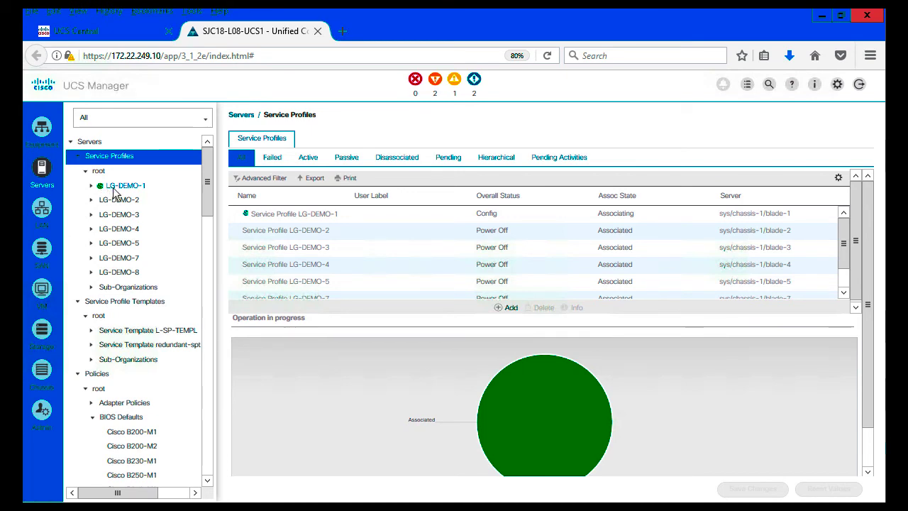
click(109, 190)
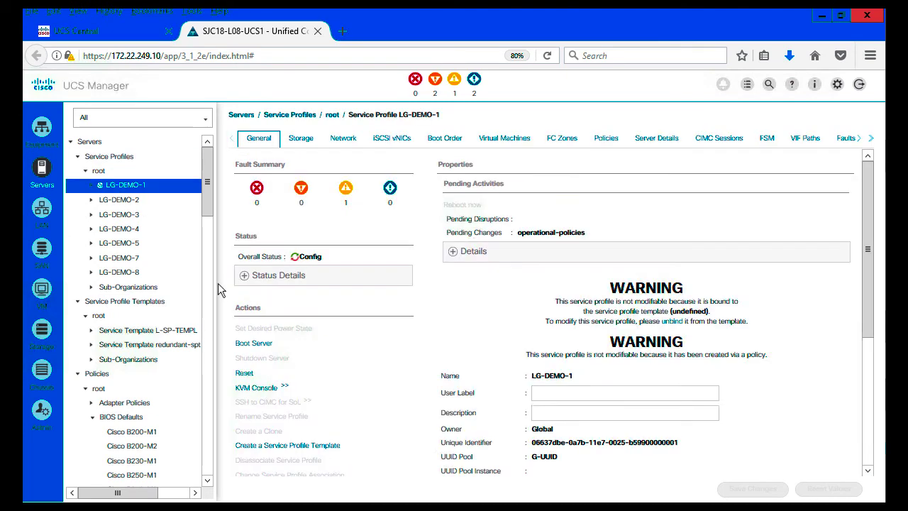
click(336, 284)
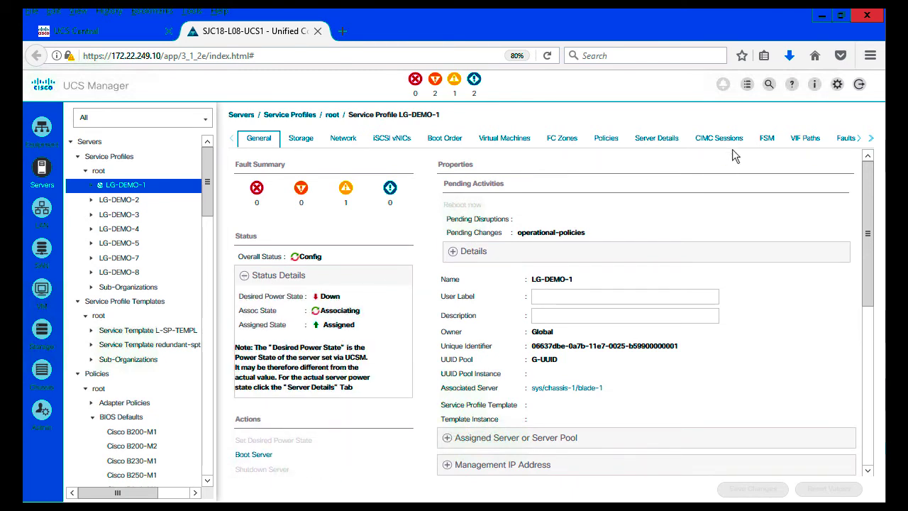
Step: Examine the FSM progress and step sequence of service profile LG-DEMO-1
click(768, 143)
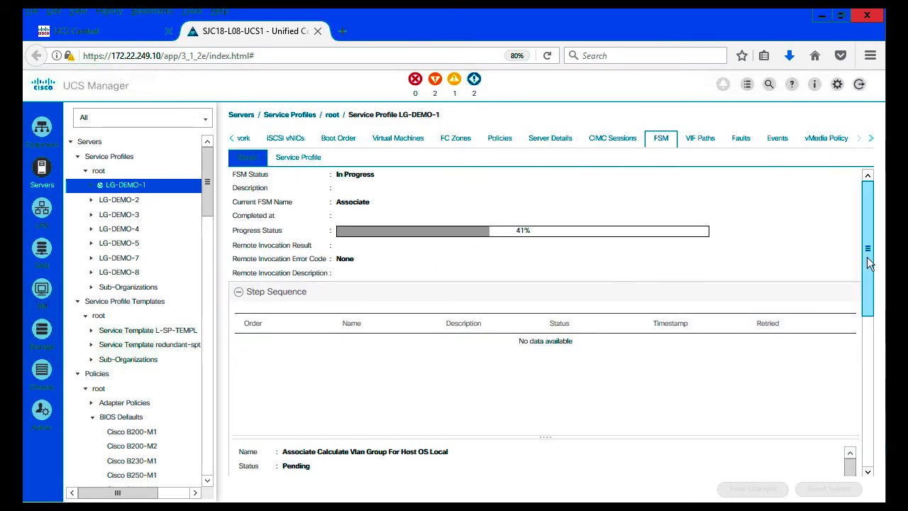
scroll(867, 259, down, 1)
scroll(872, 285, down, 2)
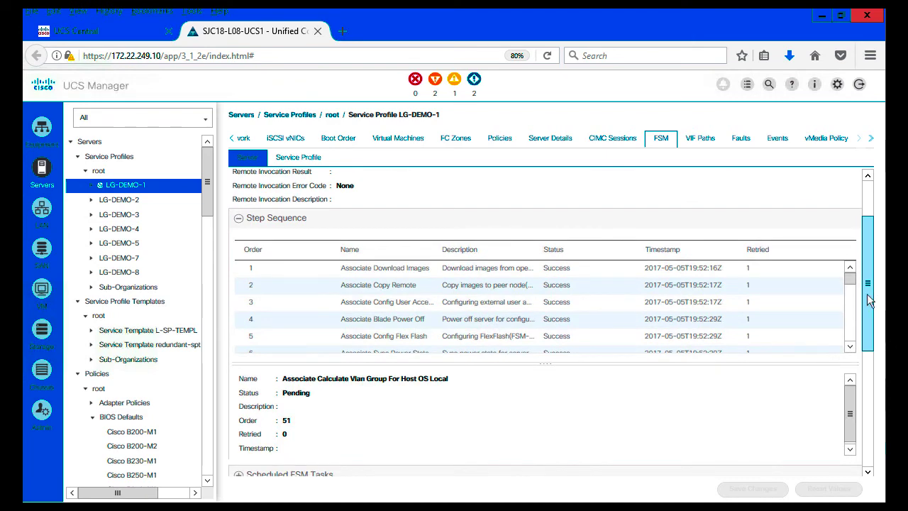
scroll(854, 290, down, 8)
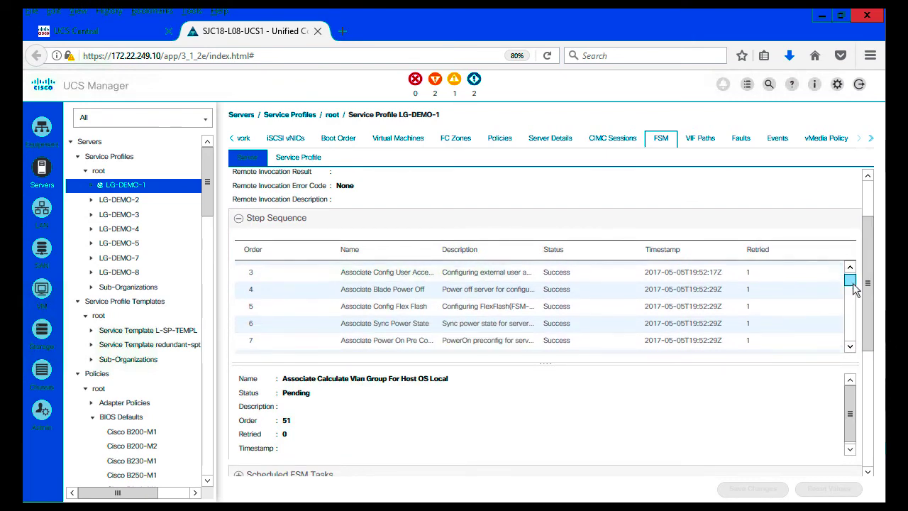
scroll(855, 319, down, 12)
drag(851, 337, 854, 264)
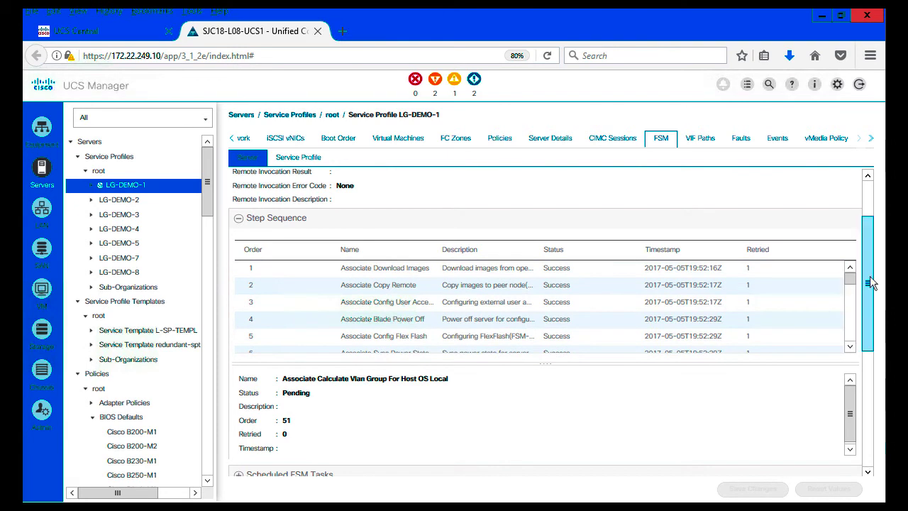
scroll(870, 300, down, 1)
scroll(850, 262, down, 3)
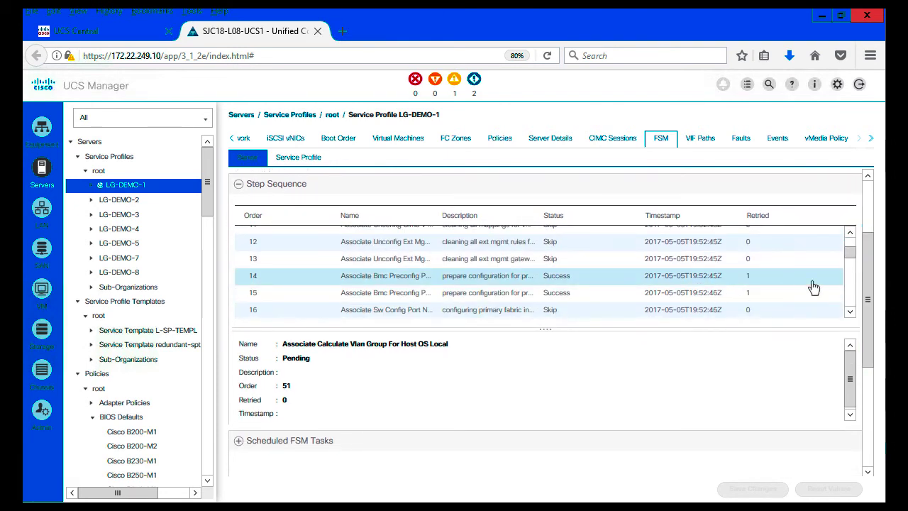
drag(867, 271, 866, 217)
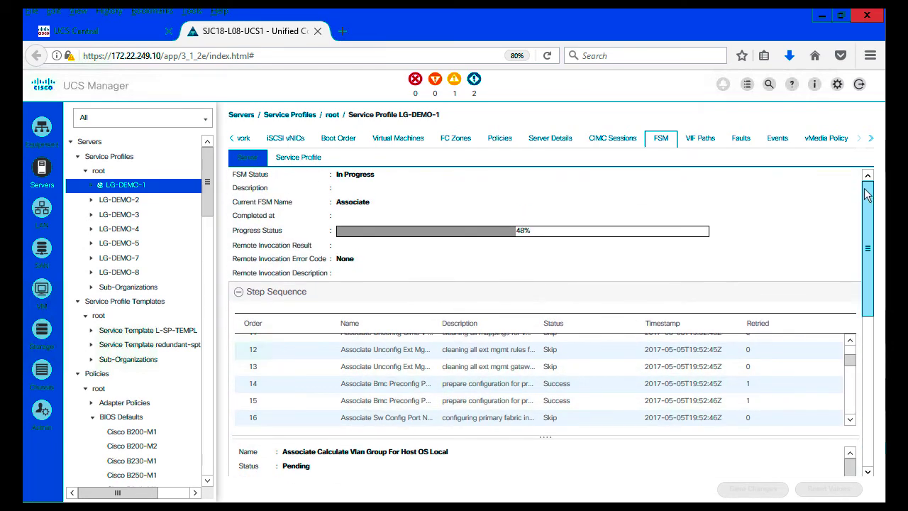
Step: Review the general properties of LG-DEMO-1, including its owner, and recheck its FSM step sequence
click(232, 139)
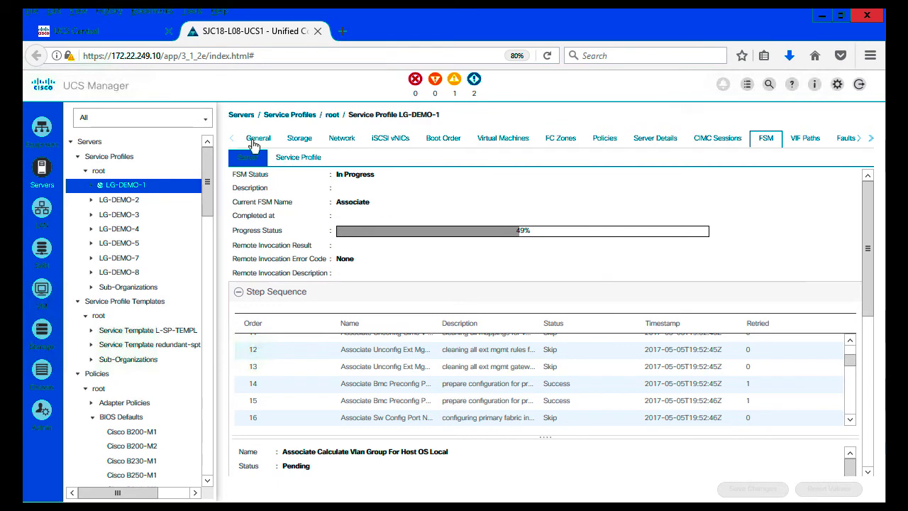
click(254, 142)
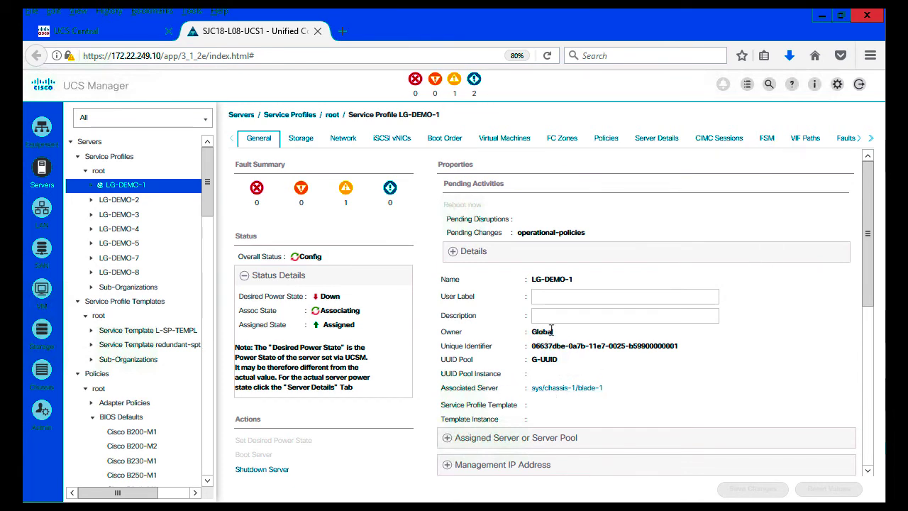
click(767, 140)
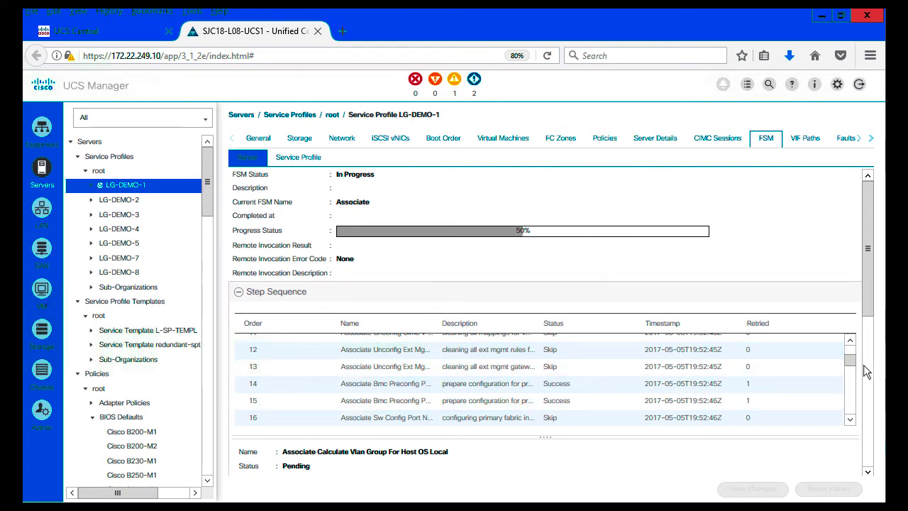
scroll(850, 365, down, 1)
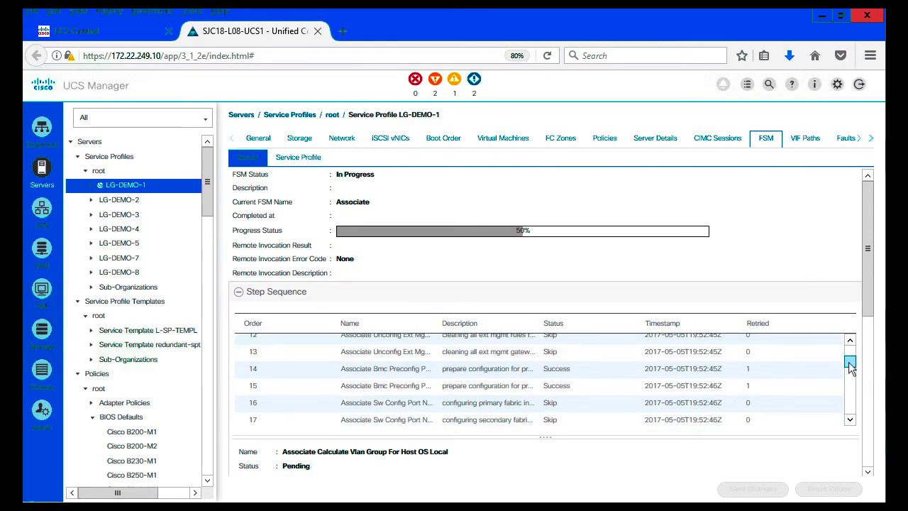
drag(850, 364, 858, 419)
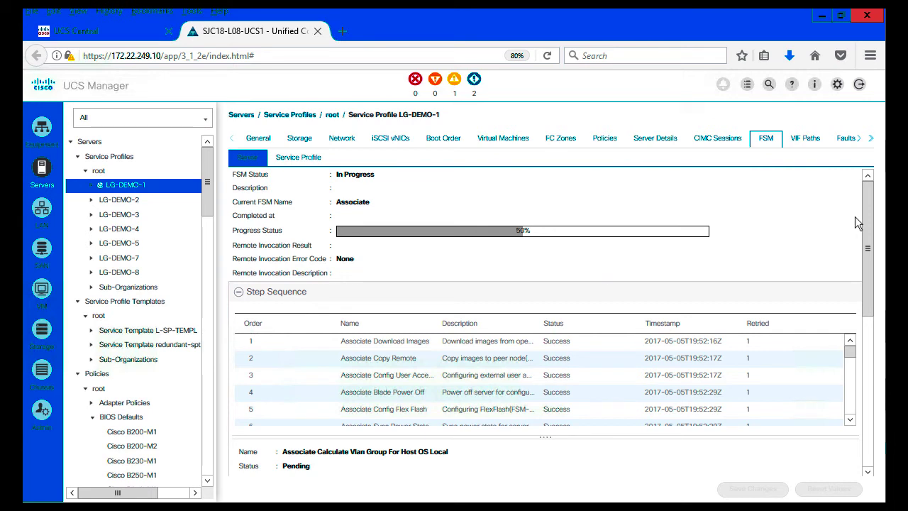
Step: Switch to UCS Central, view the list of globalization tasks and return to the LG-DEMO-1 globalization
click(144, 39)
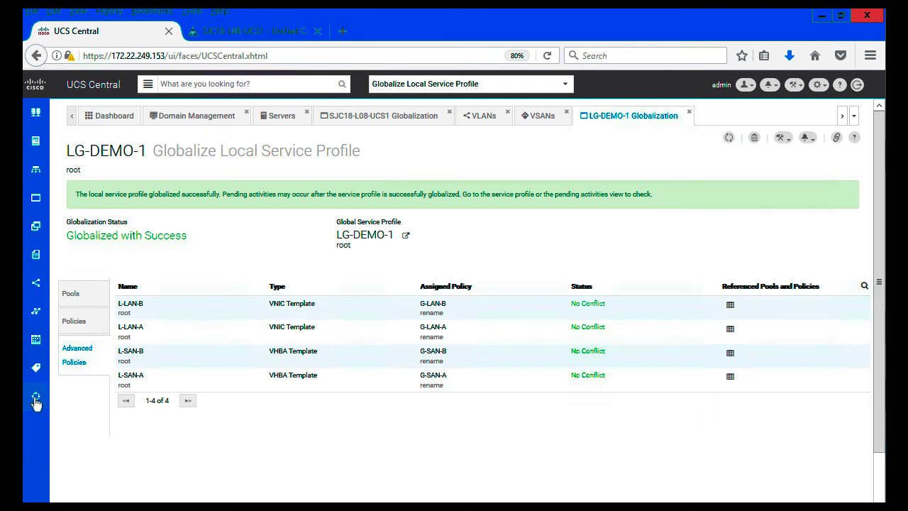
mouse_move(36, 397)
click(39, 401)
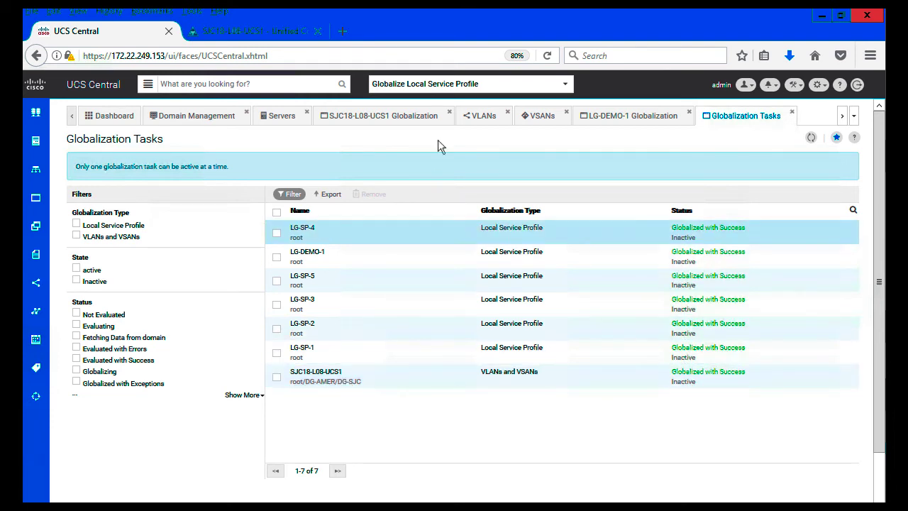
click(638, 122)
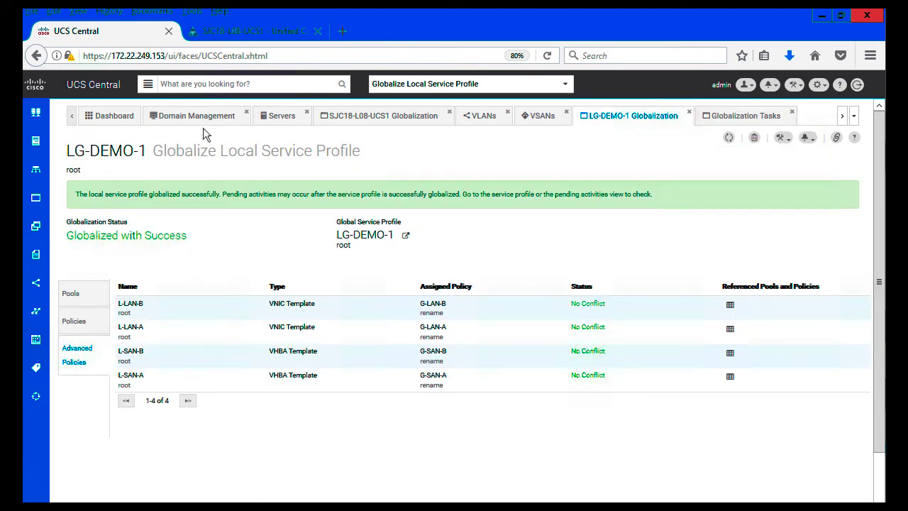
Step: Switch back to UCS Manager and follow the FSM status and step sequence of LG-DEMO-1 through to completion
click(250, 31)
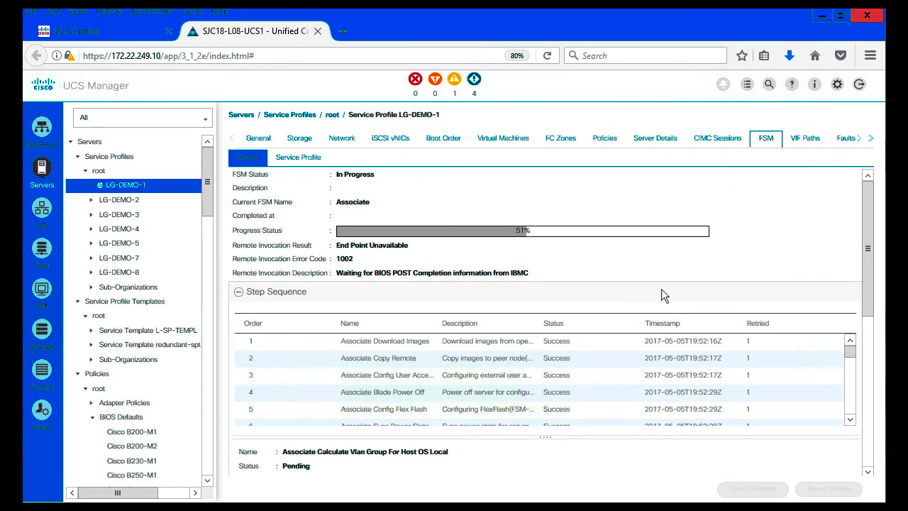
scroll(850, 372, down, 10)
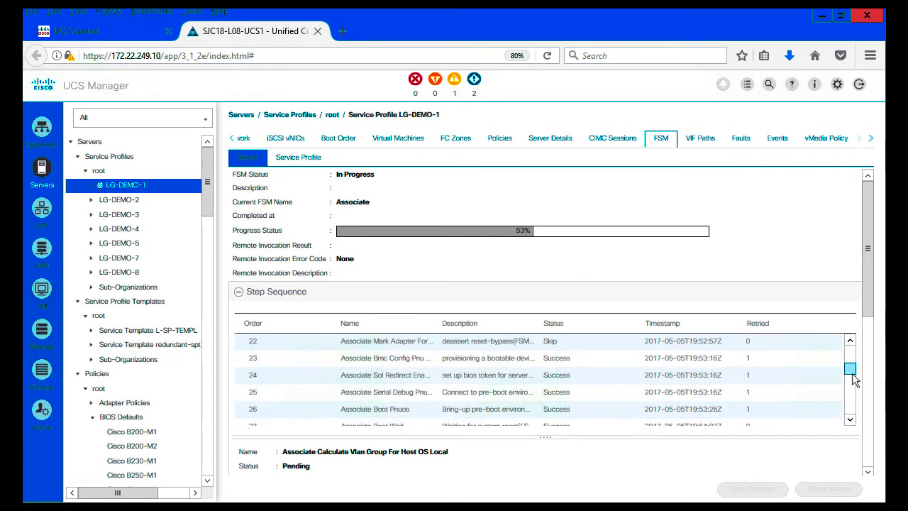
scroll(851, 376, down, 6)
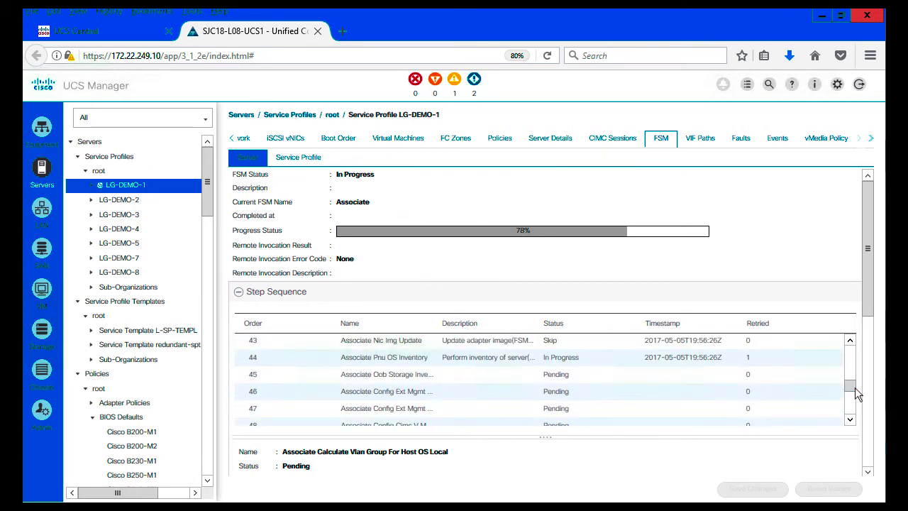
scroll(851, 394, down, 10)
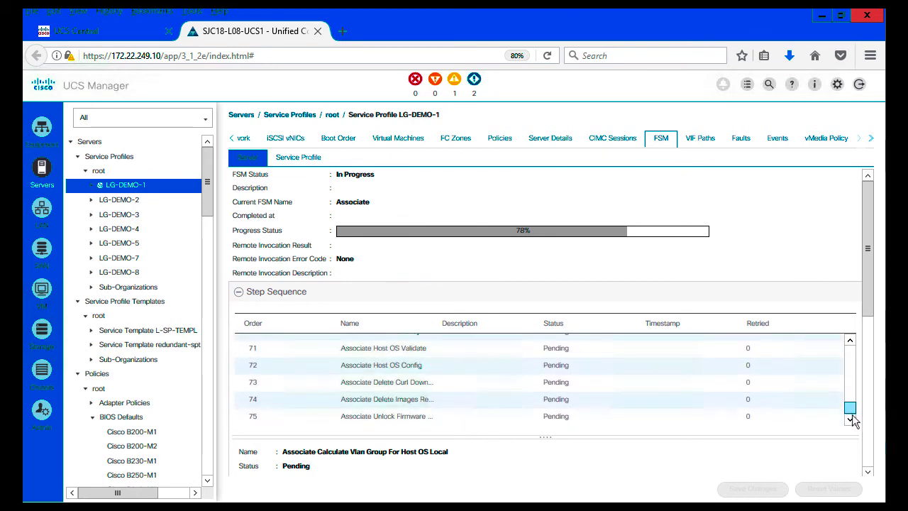
drag(850, 408, 850, 350)
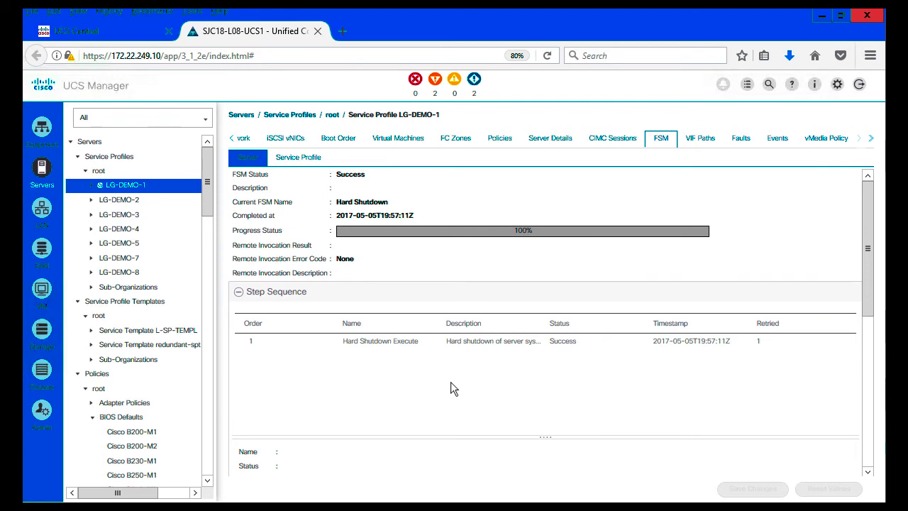
scroll(865, 298, down, 1)
scroll(865, 298, down, 5)
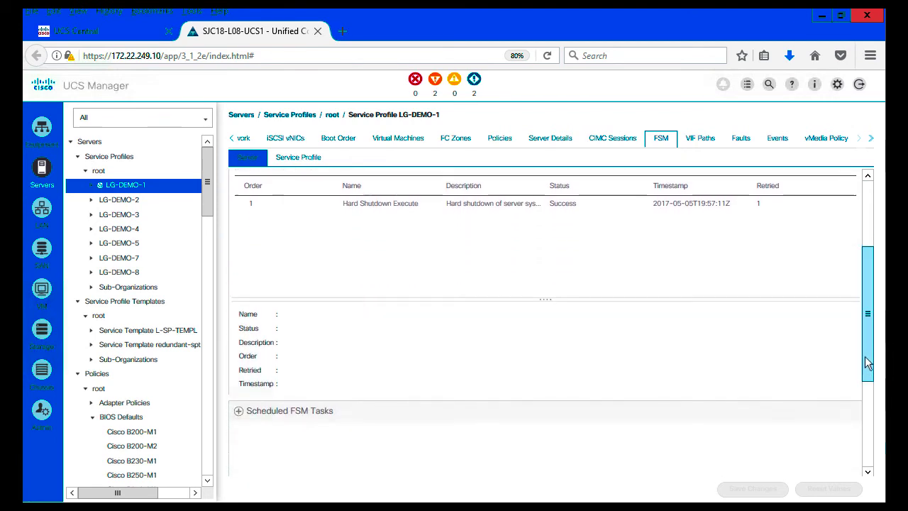
scroll(866, 298, up, 6)
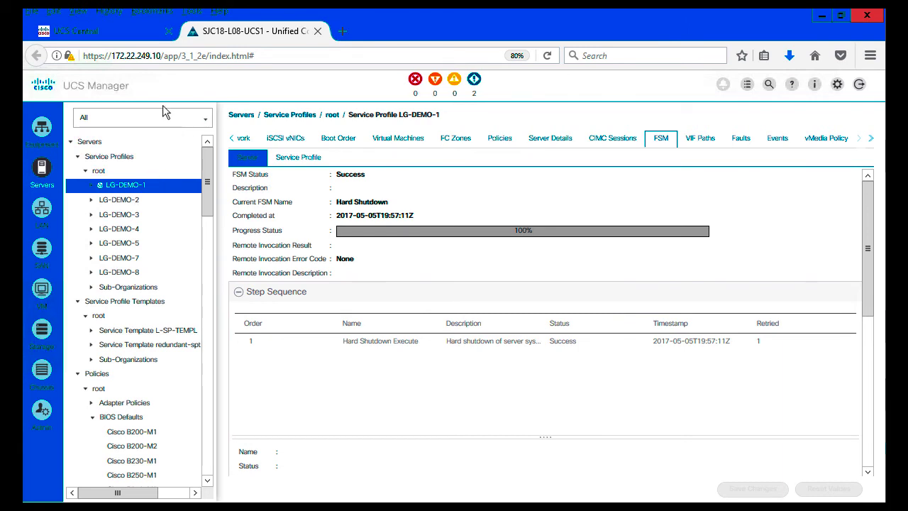
Step: Return to UCS Central and close the LG-DEMO-1 Globalization and Globalization Tasks pages
click(128, 31)
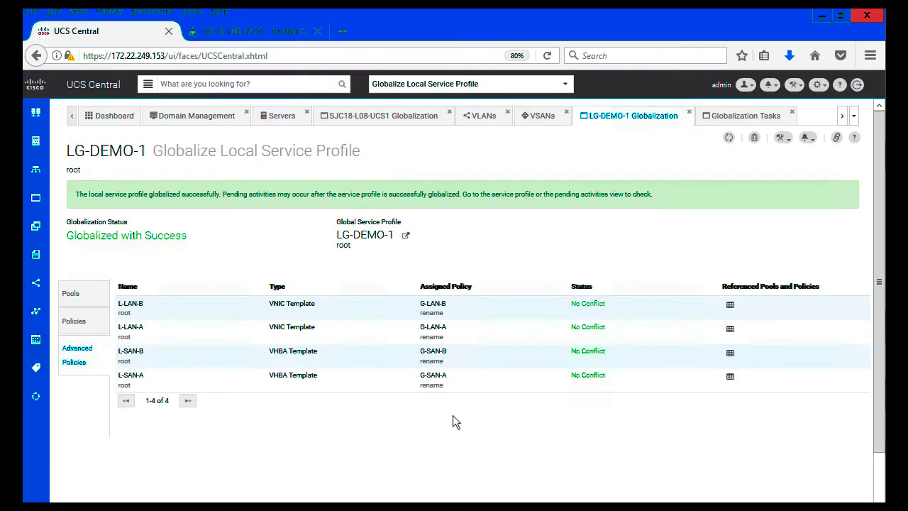
click(689, 113)
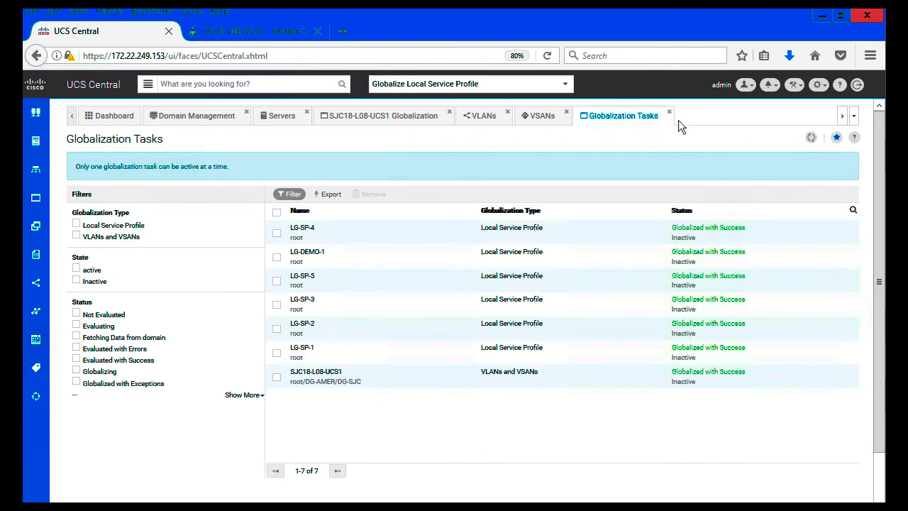
click(669, 113)
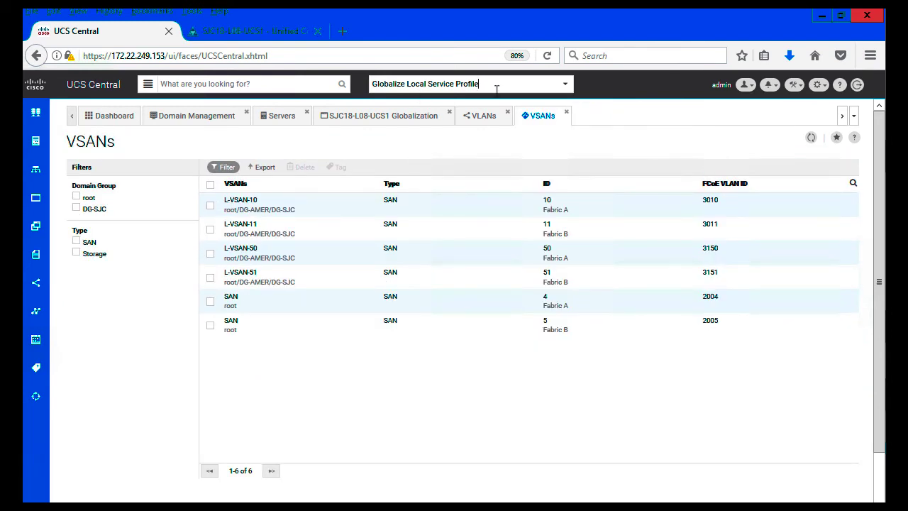
Step: Evaluate local service profile LG-DEMO-2 of domain SJC18-L08-UCS1 for globalization, check its configuration status and close it
key(Return)
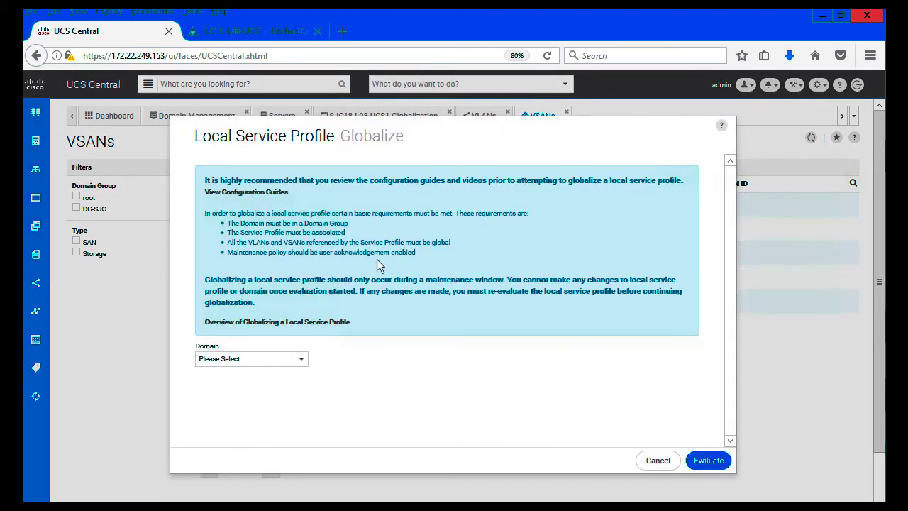
click(259, 362)
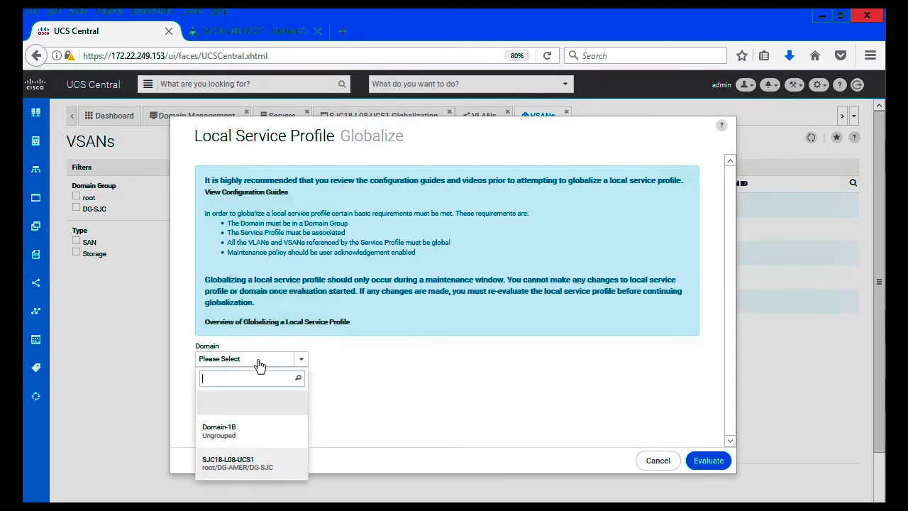
click(243, 460)
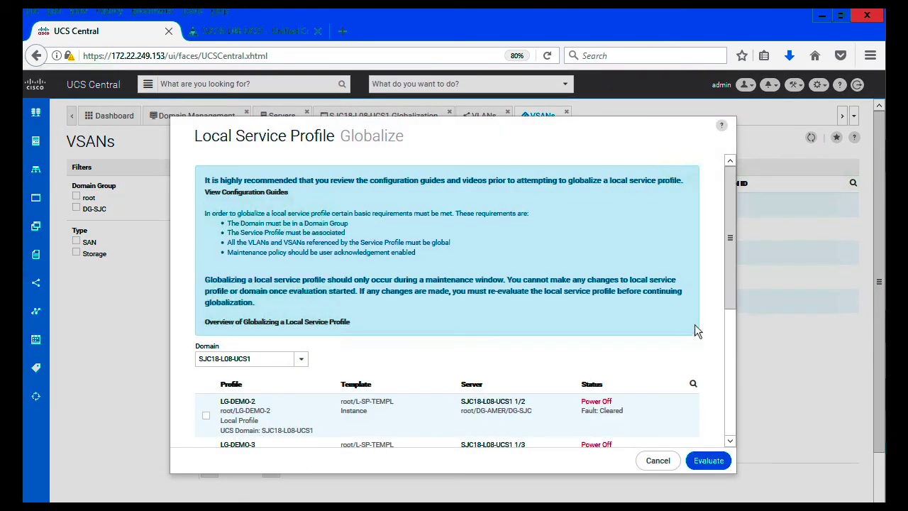
drag(730, 289, 728, 362)
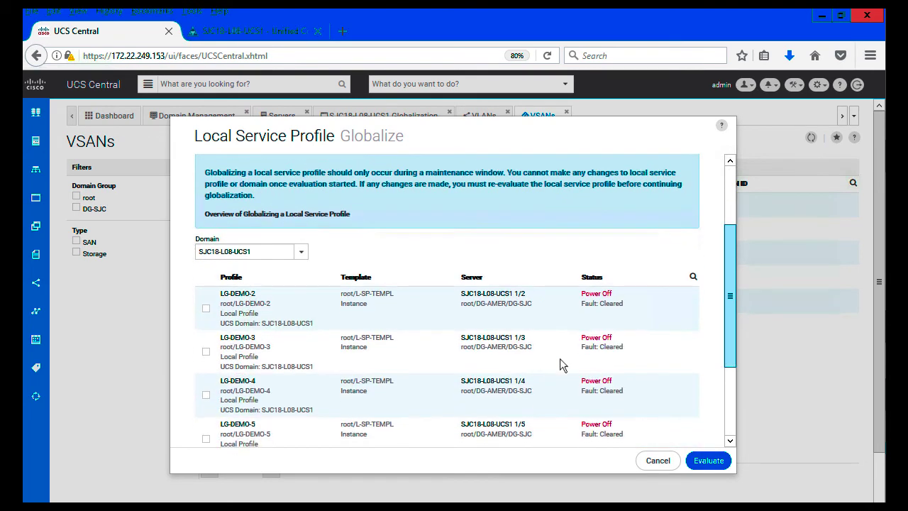
click(207, 312)
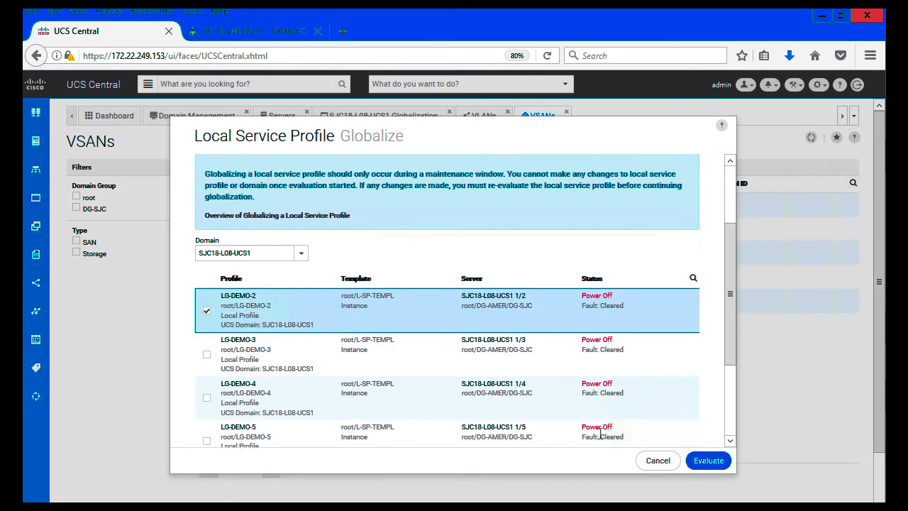
click(708, 461)
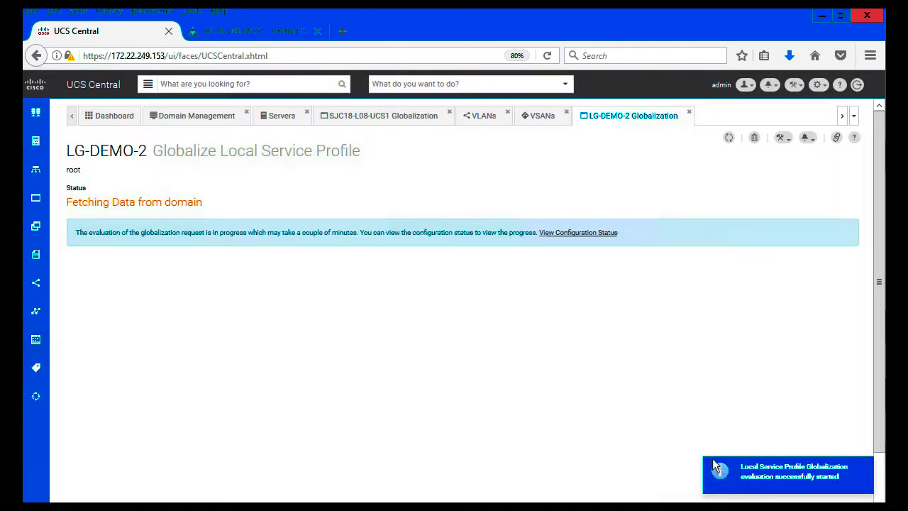
click(576, 232)
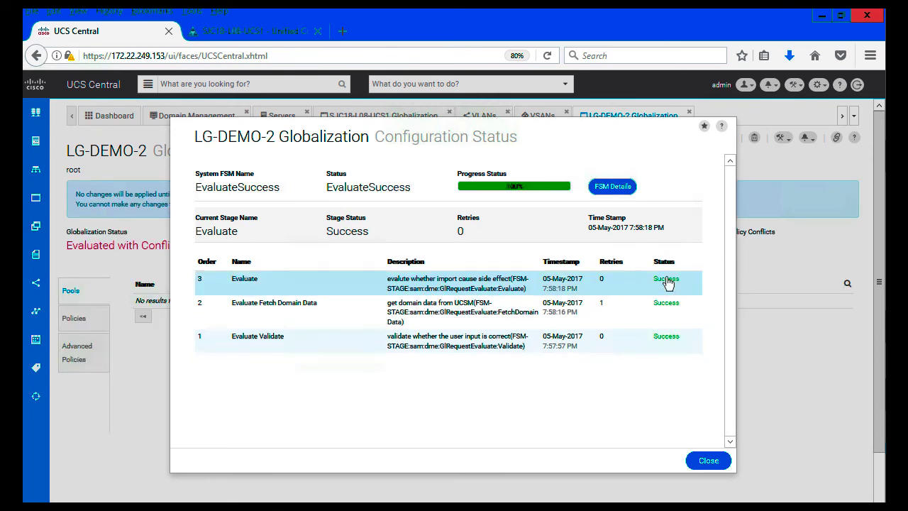
click(709, 461)
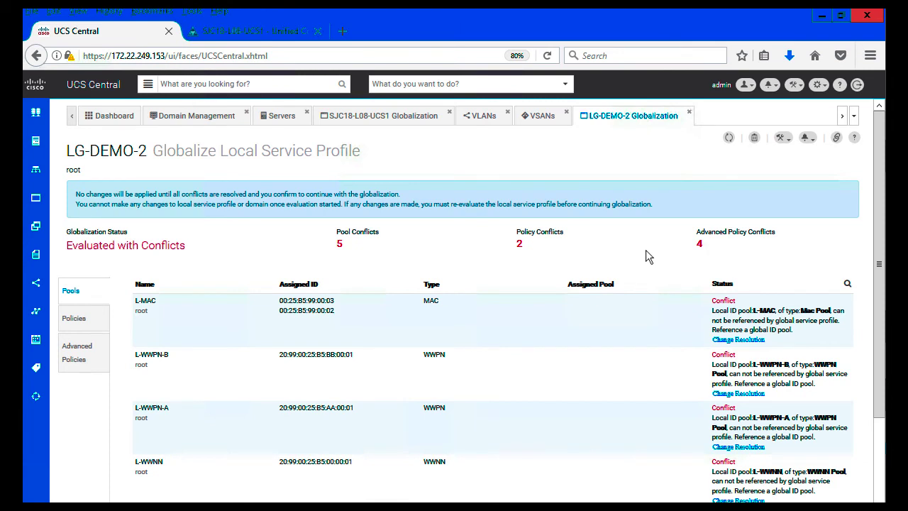
Step: Resolve the L-MAC pool conflict of LG-DEMO-2 by referencing the global MAC pool G-MAC
click(495, 326)
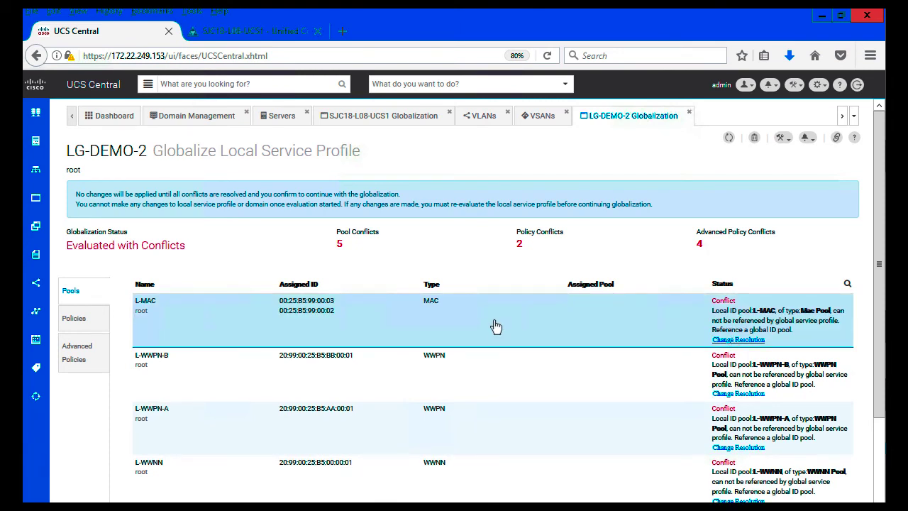
double_click(495, 326)
click(522, 222)
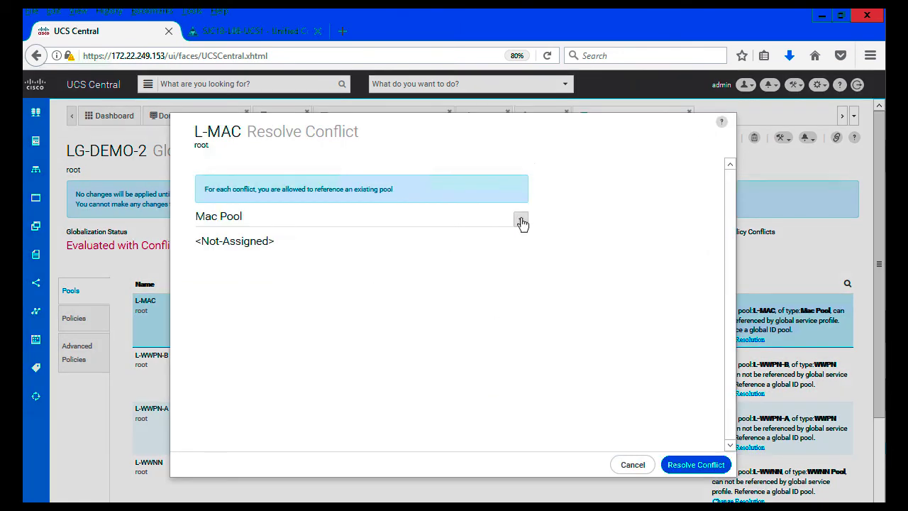
click(529, 285)
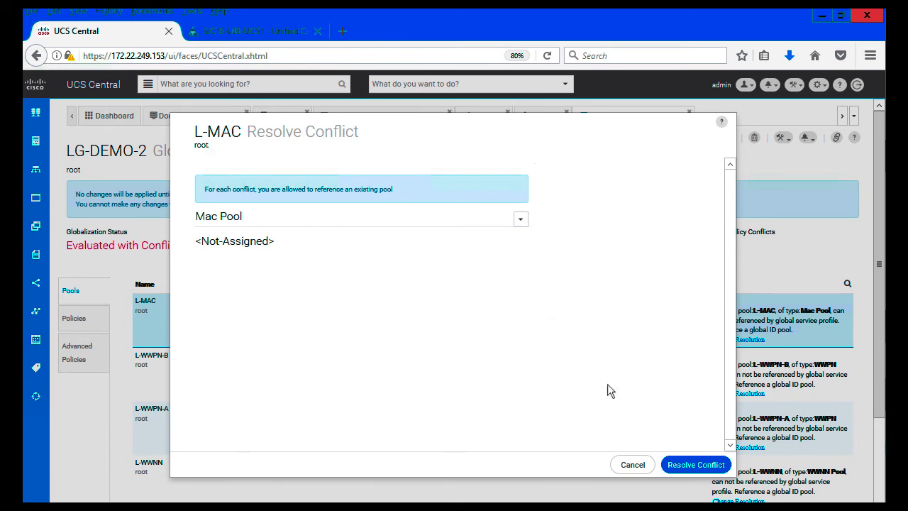
click(680, 466)
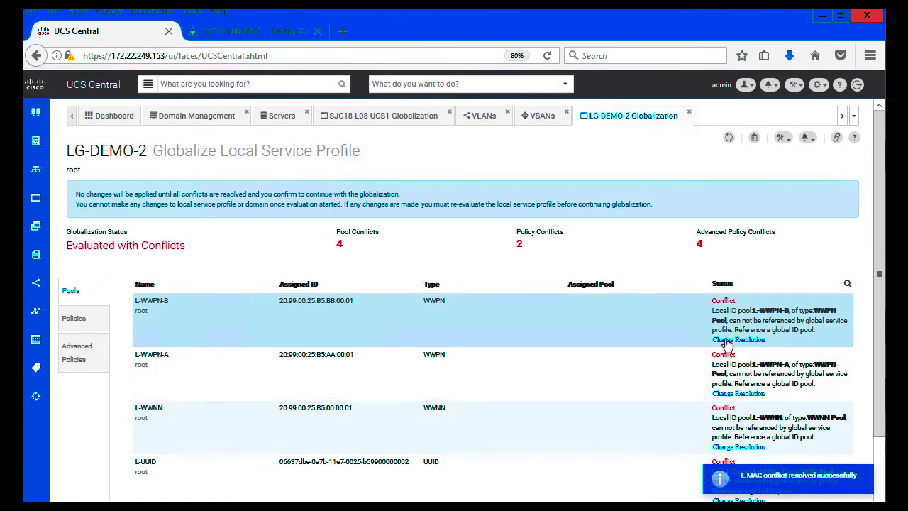
Step: Resolve the L-WWPN-B pool conflict by referencing the global WWPN pool G-WWPN-B
click(730, 340)
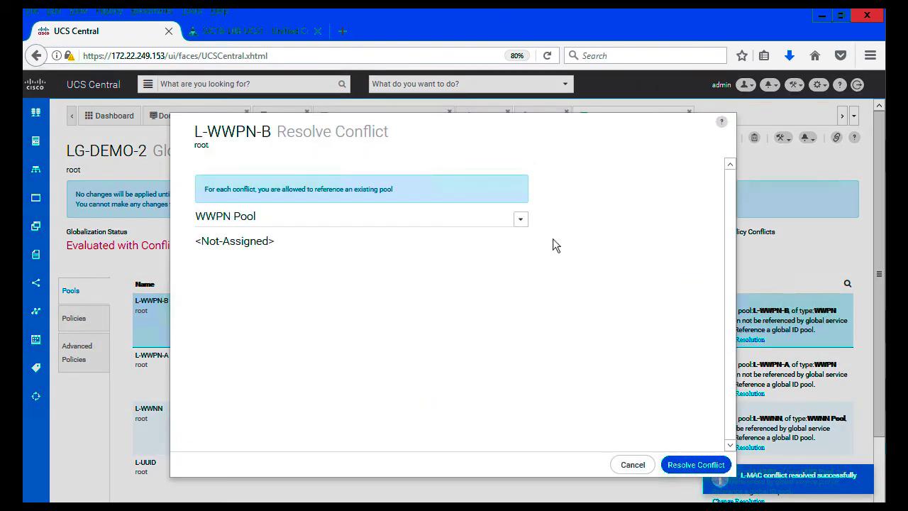
click(522, 220)
click(543, 297)
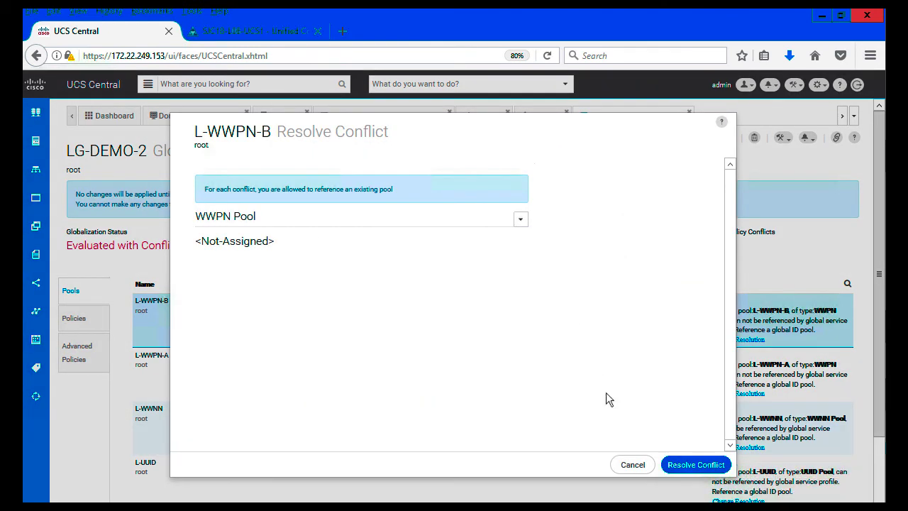
click(667, 464)
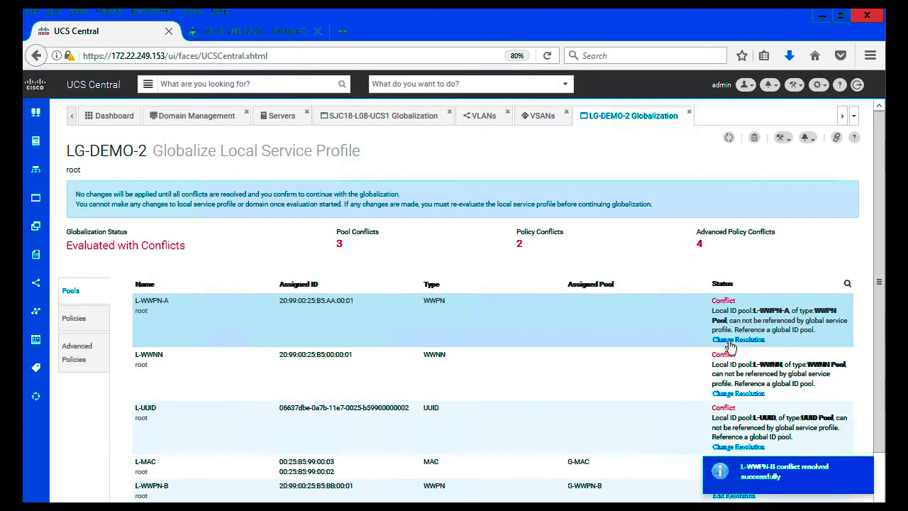
Step: Resolve the L-WWPN-A pool conflict by referencing the global WWPN pool G-WWPN-A
click(731, 342)
click(521, 220)
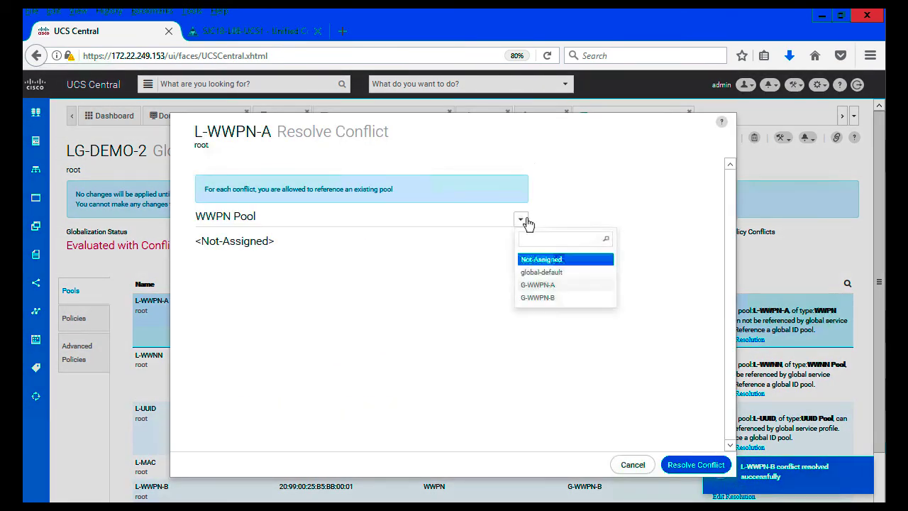
click(543, 285)
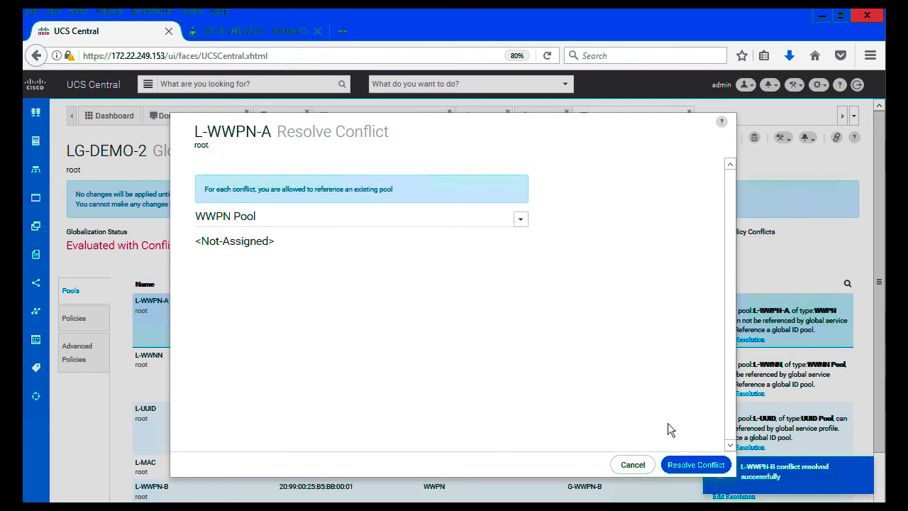
click(689, 466)
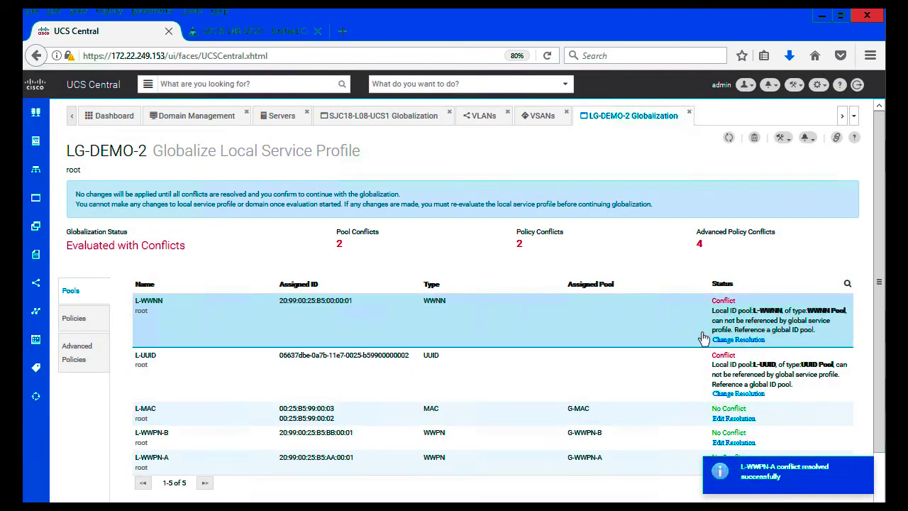
Step: Resolve the L-WWNN pool conflict by referencing the global WWNN pool G-WWNN
click(712, 341)
click(518, 219)
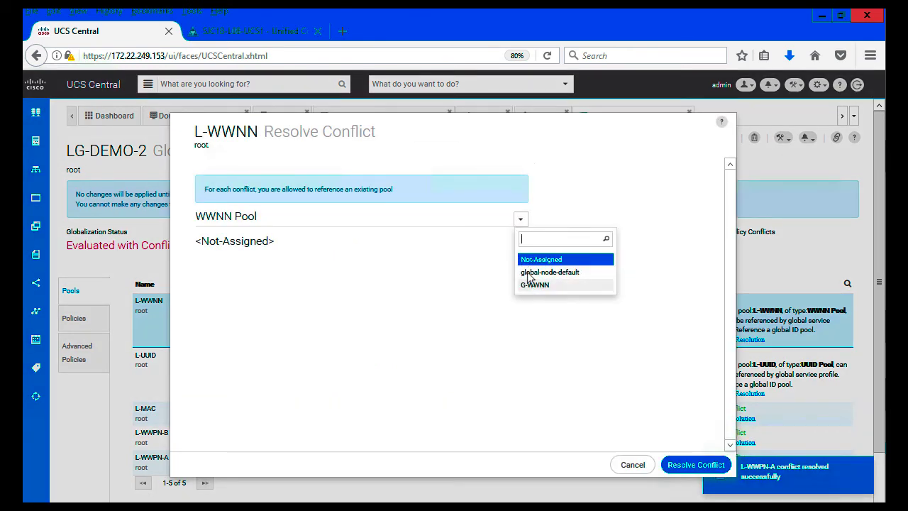
click(534, 286)
click(683, 467)
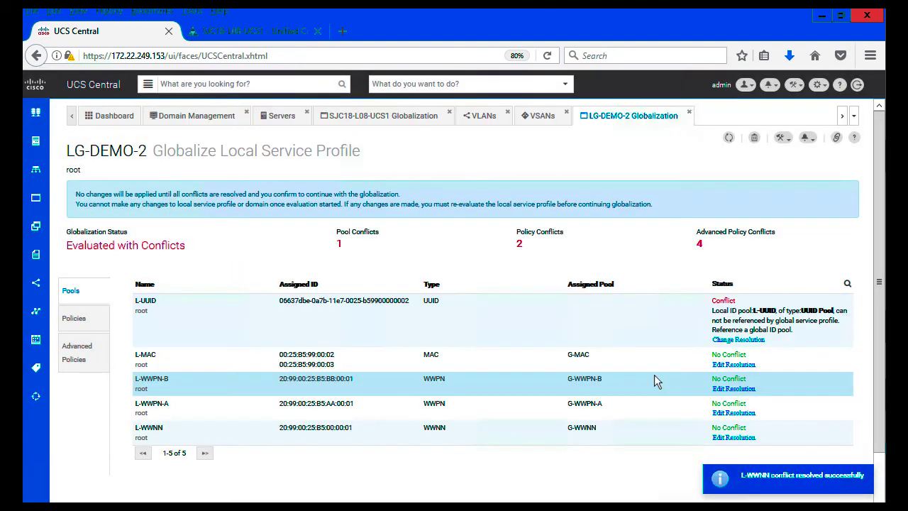
Step: Resolve the L-UUID pool conflict by referencing the global UUID pool G-UUID
click(737, 339)
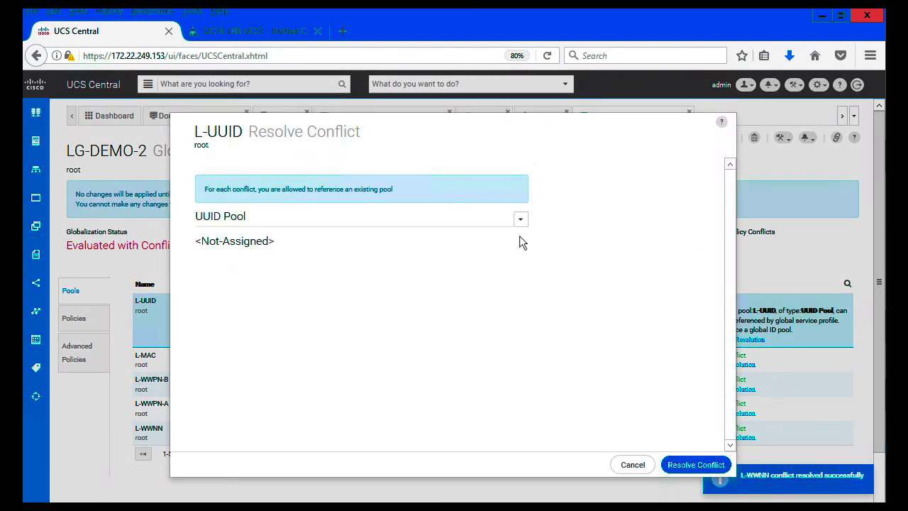
click(520, 221)
click(532, 284)
click(693, 465)
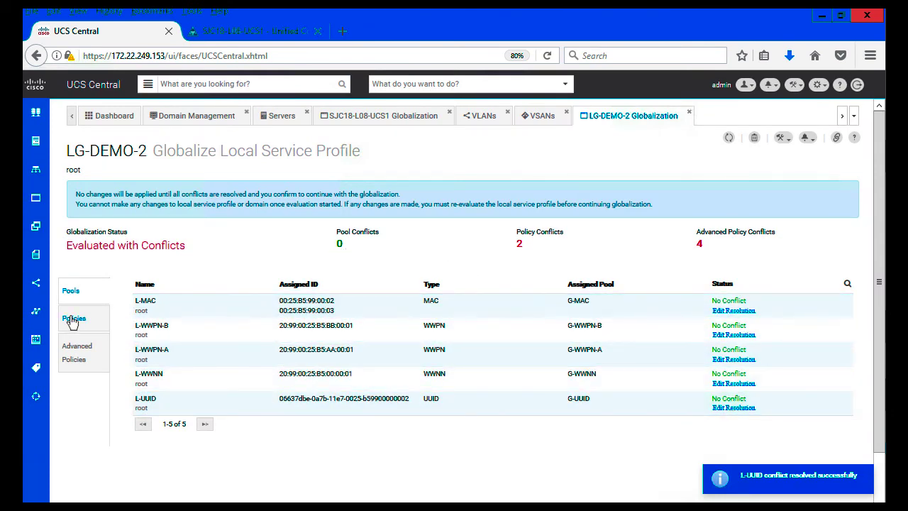
Step: Resolve the policy conflict of the VMWare Fibre Channel Adapter Policy by referencing the existing policy G-VMware
click(72, 316)
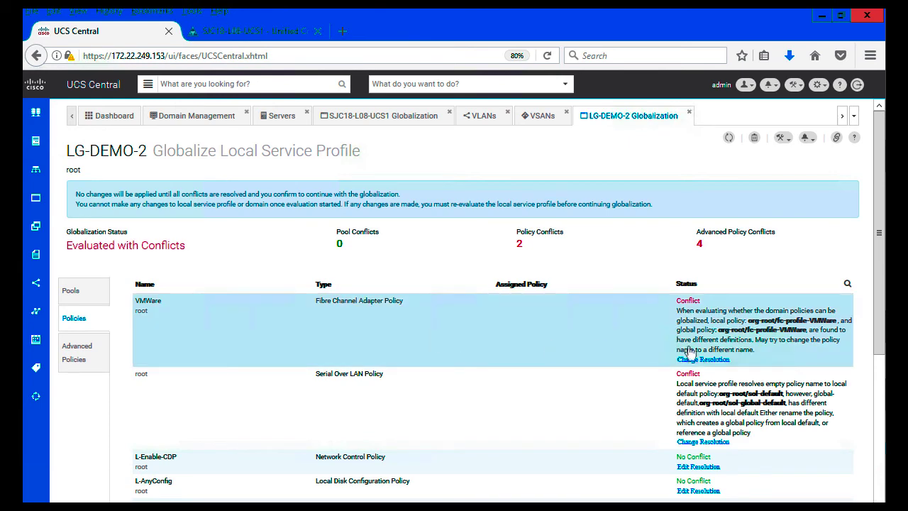
click(722, 305)
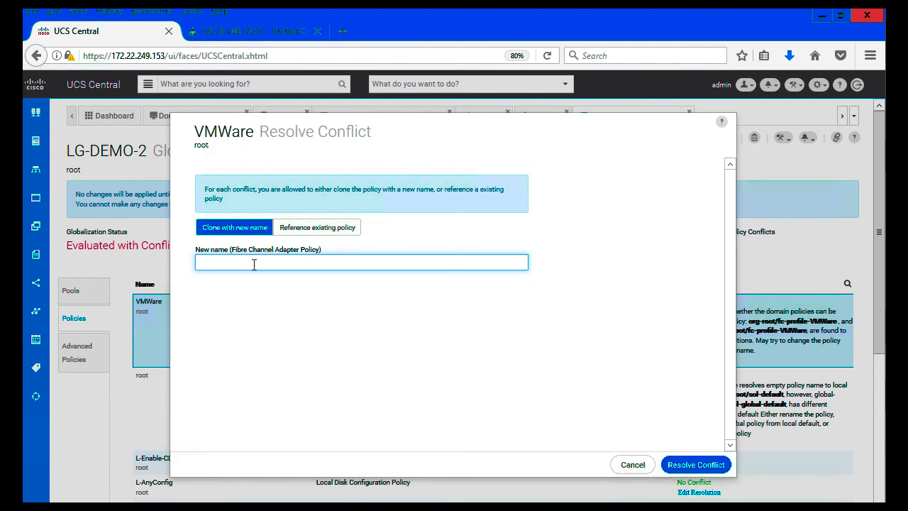
click(309, 228)
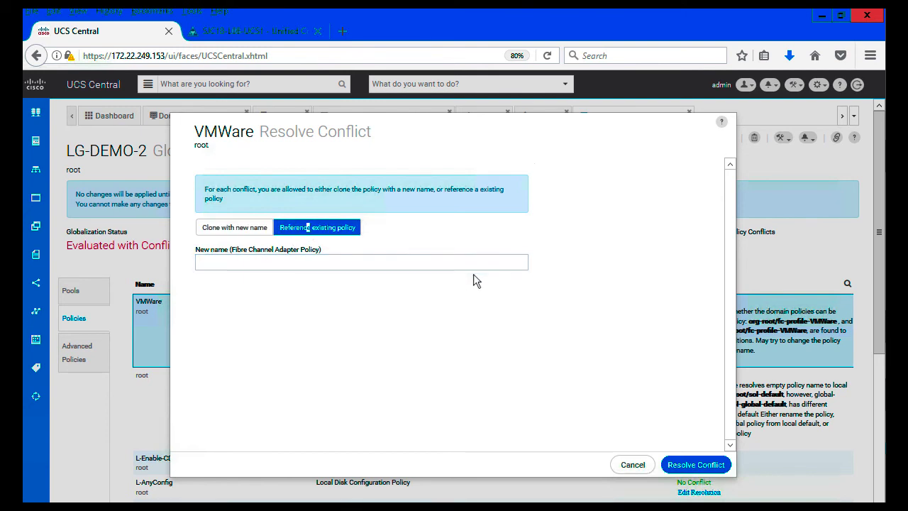
click(523, 257)
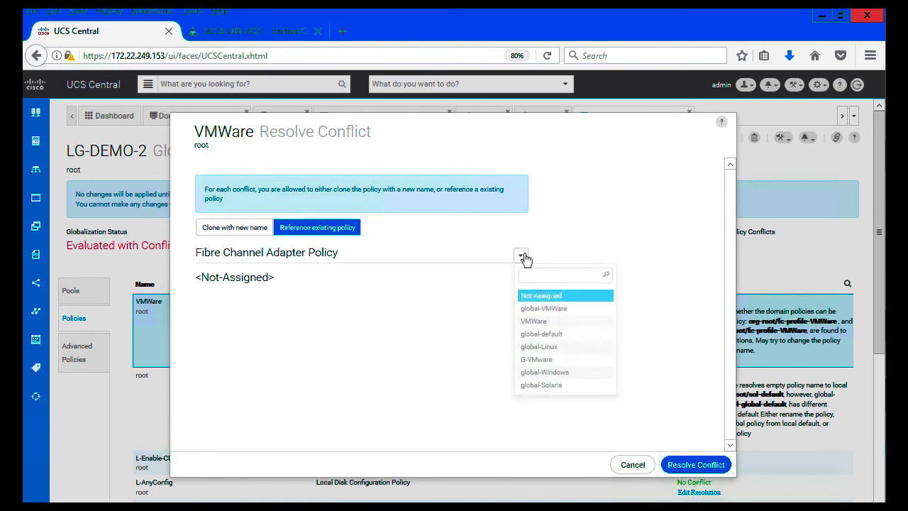
click(541, 358)
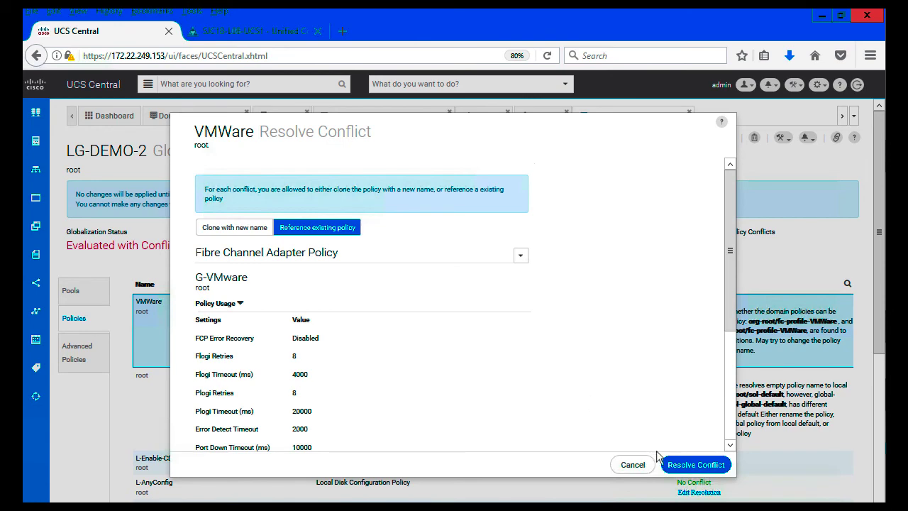
click(695, 468)
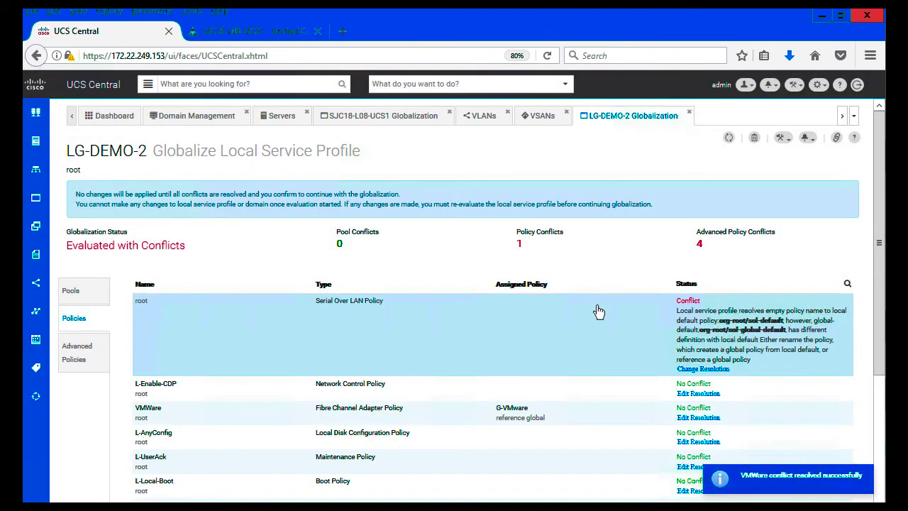
Step: Resolve the Serial Over LAN Policy conflict by referencing the existing policy G-SOL, and review the policy list
click(704, 370)
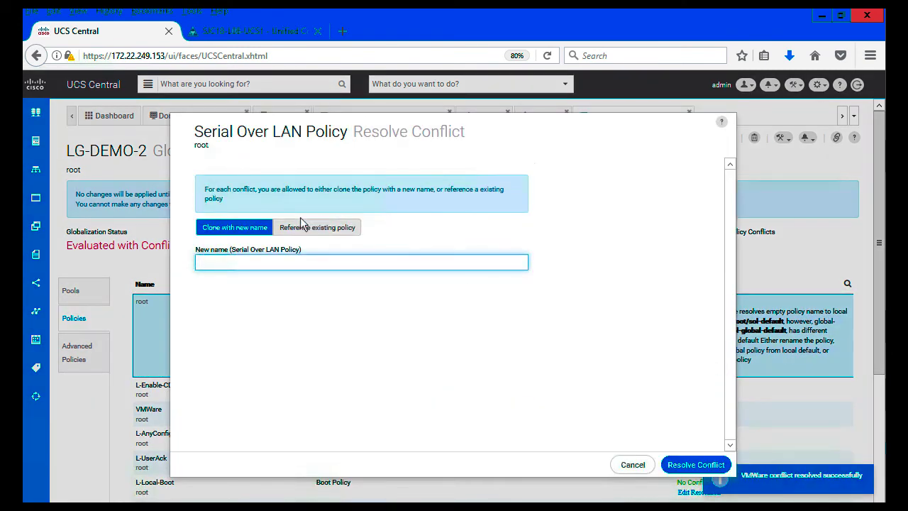
click(307, 228)
click(521, 259)
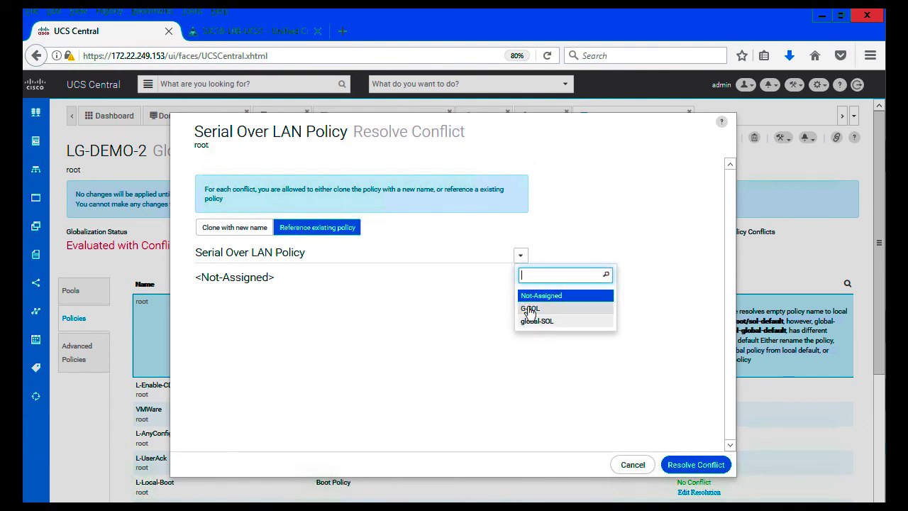
click(529, 310)
click(691, 465)
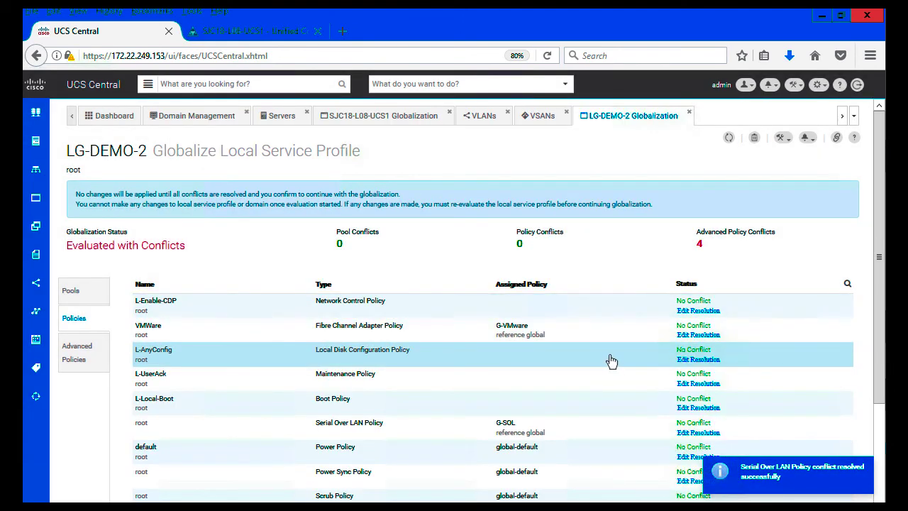
scroll(614, 360, down, 3)
scroll(613, 360, up, 3)
scroll(613, 360, up, 1)
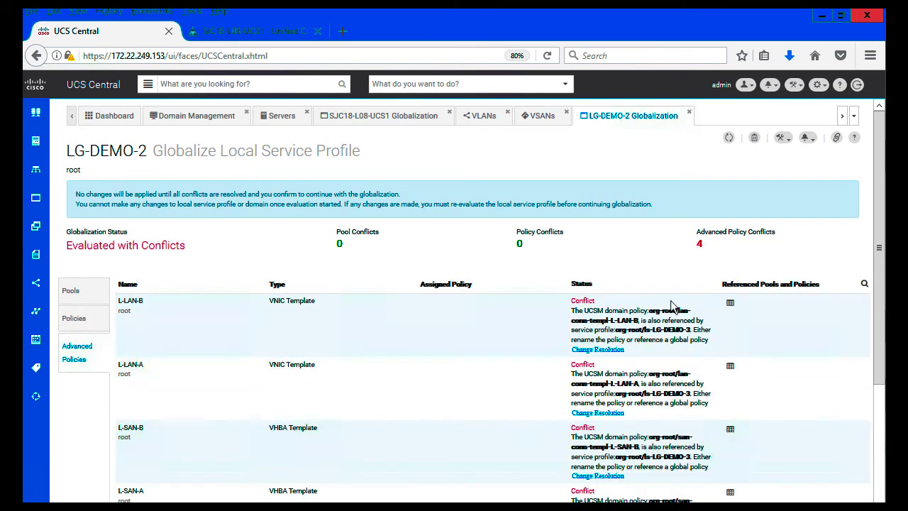
Step: Try to resolve the L-LAN-B vNIC template conflict in the advanced policies by referencing the existing template G-LAN-A
click(597, 350)
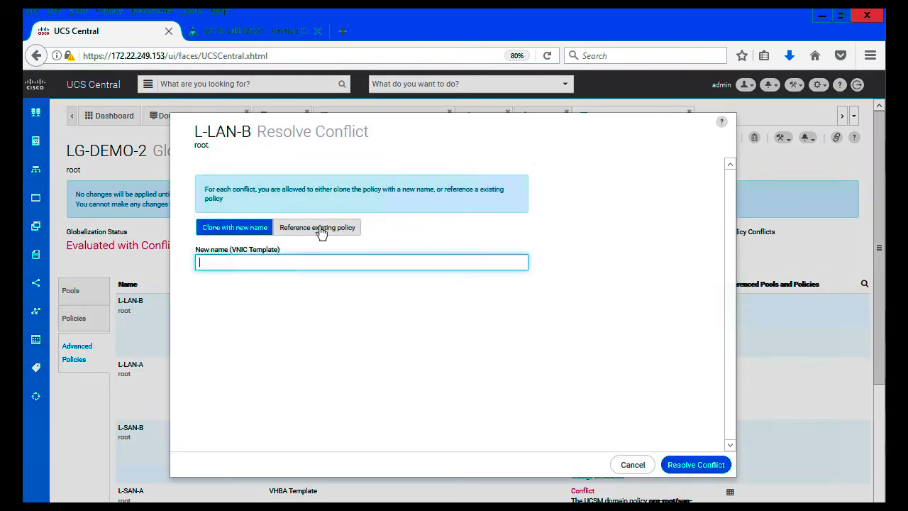
click(321, 233)
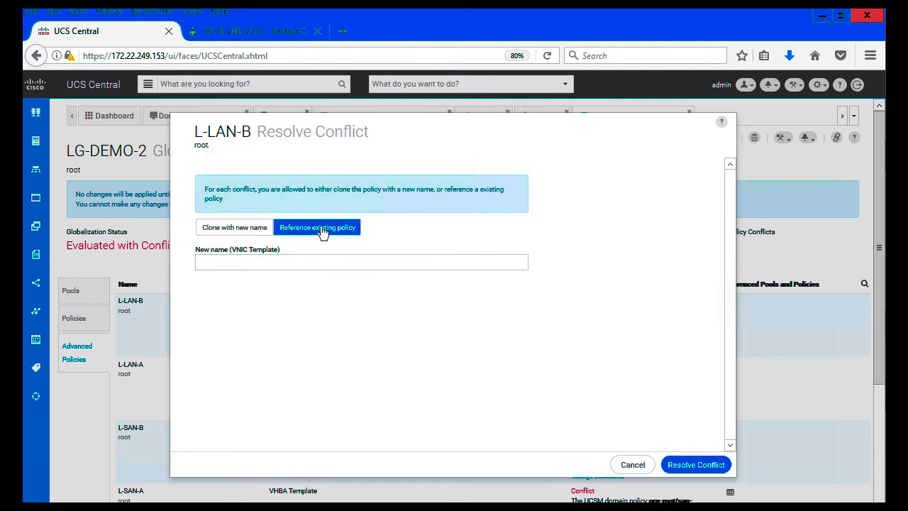
click(523, 257)
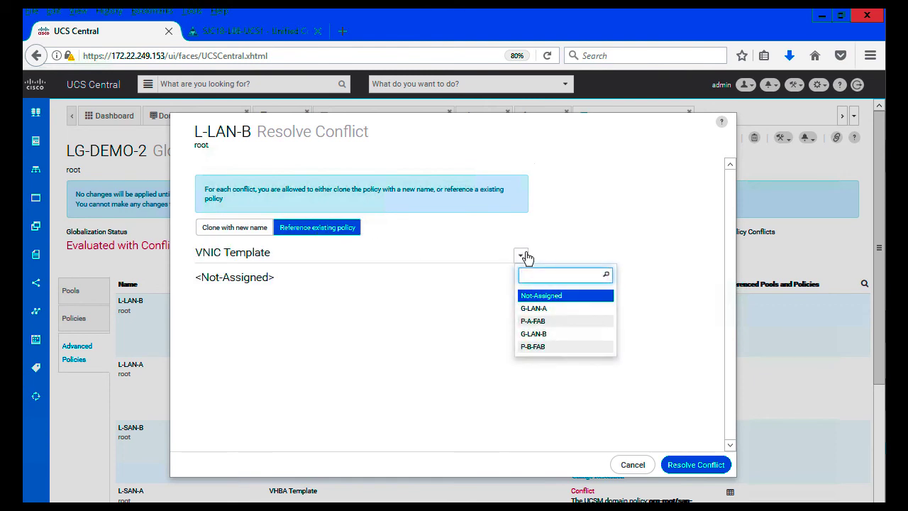
click(544, 311)
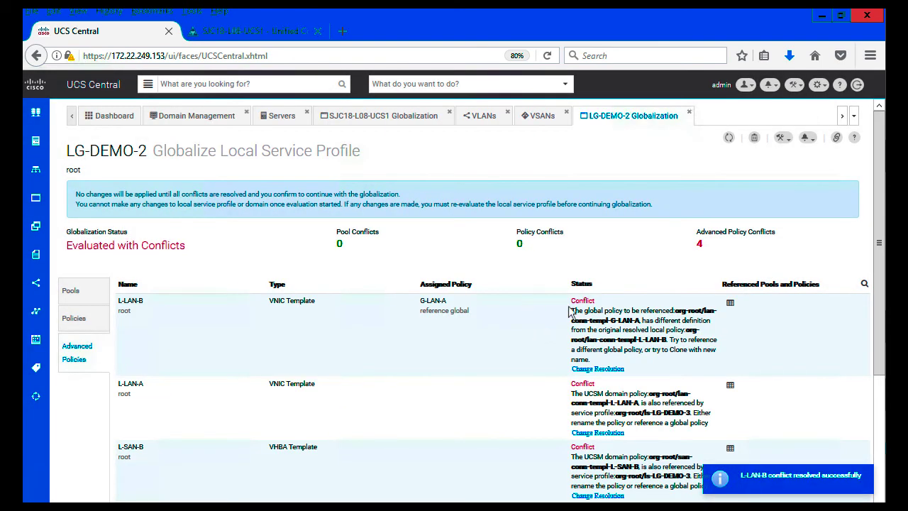
Step: Change the resolution of the L-LAN-B vNIC template conflict to reference the existing template G-LAN-B
scroll(597, 329, down, 3)
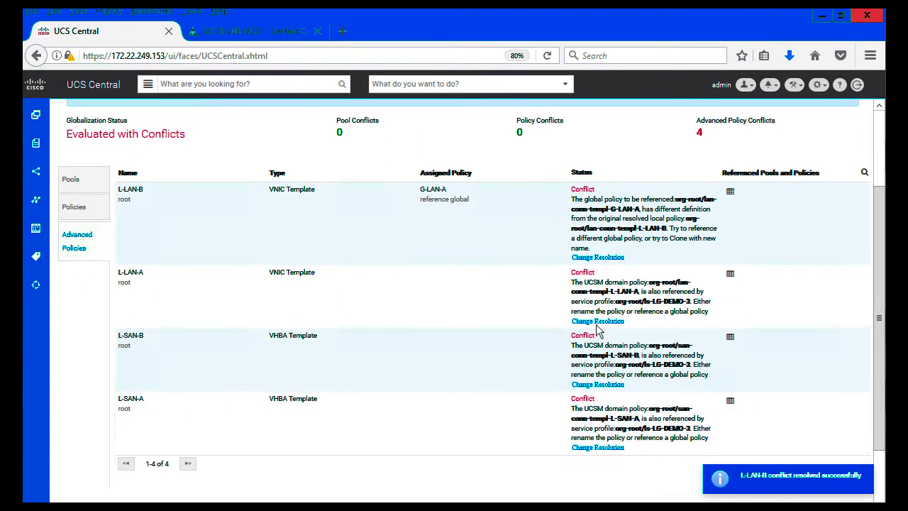
click(616, 257)
click(521, 257)
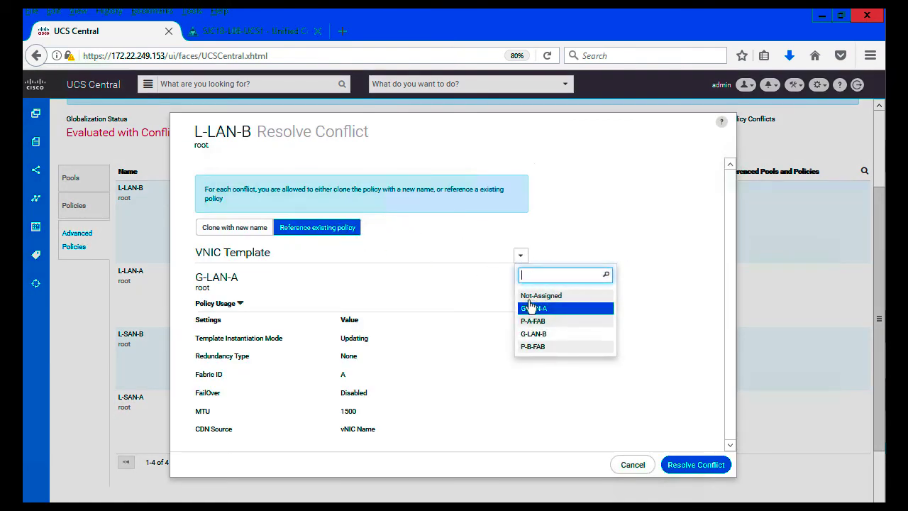
click(536, 334)
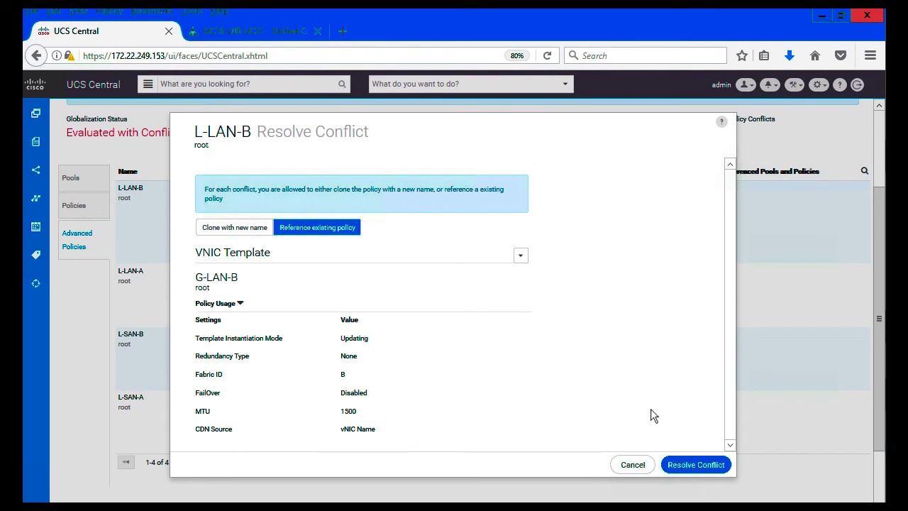
click(693, 466)
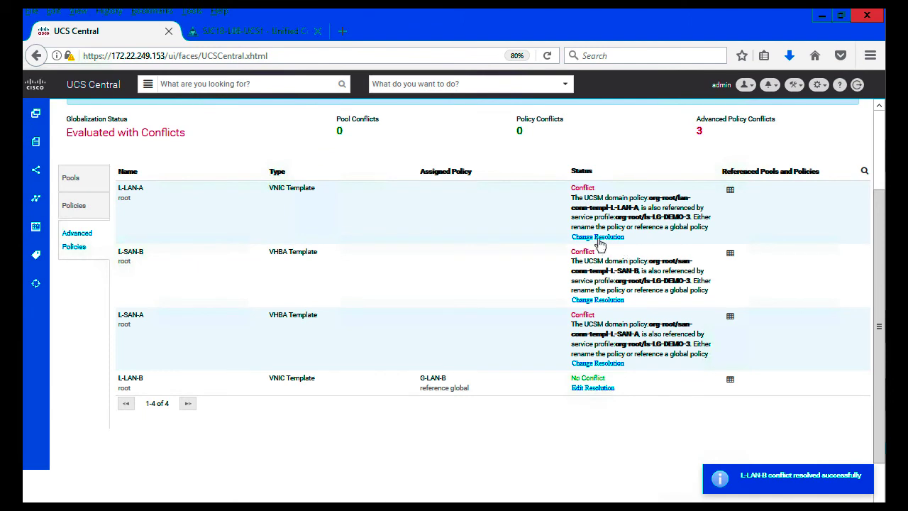
Step: Resolve the L-LAN-A vNIC template conflict by referencing the existing template G-LAN-A
click(598, 237)
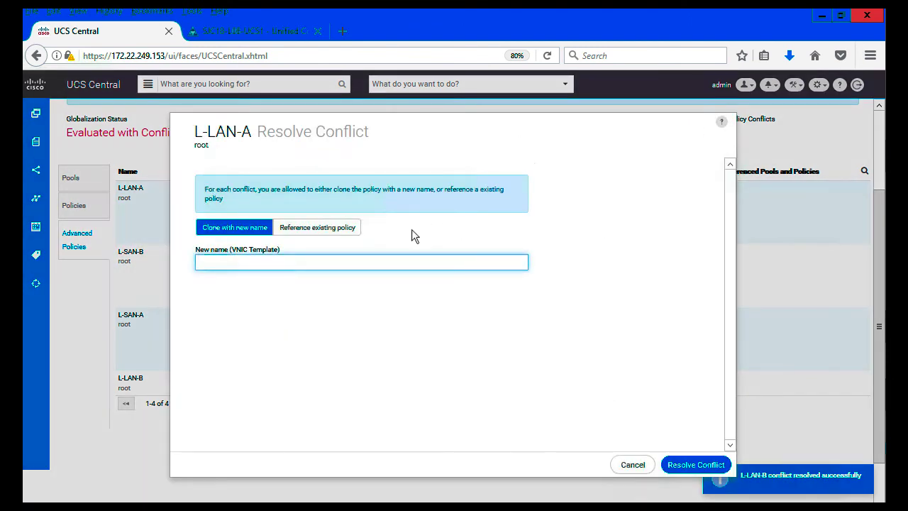
click(352, 229)
click(520, 258)
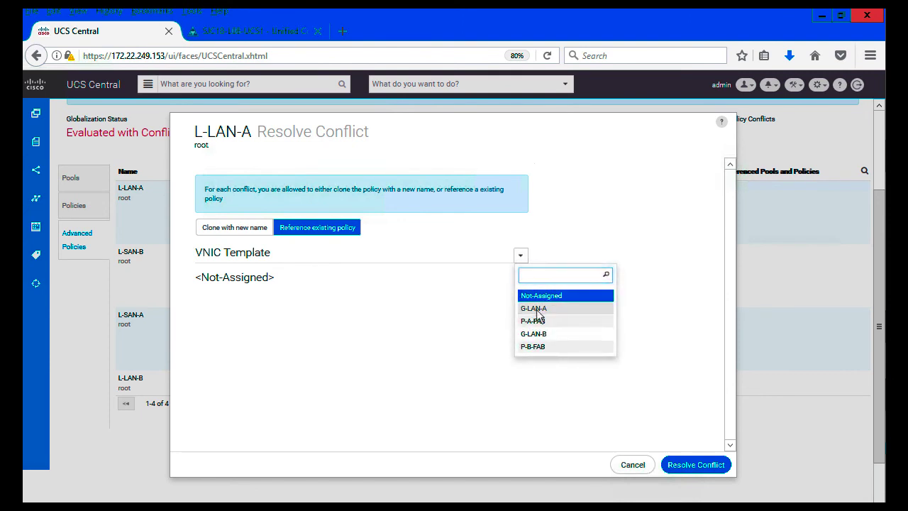
click(537, 310)
click(693, 467)
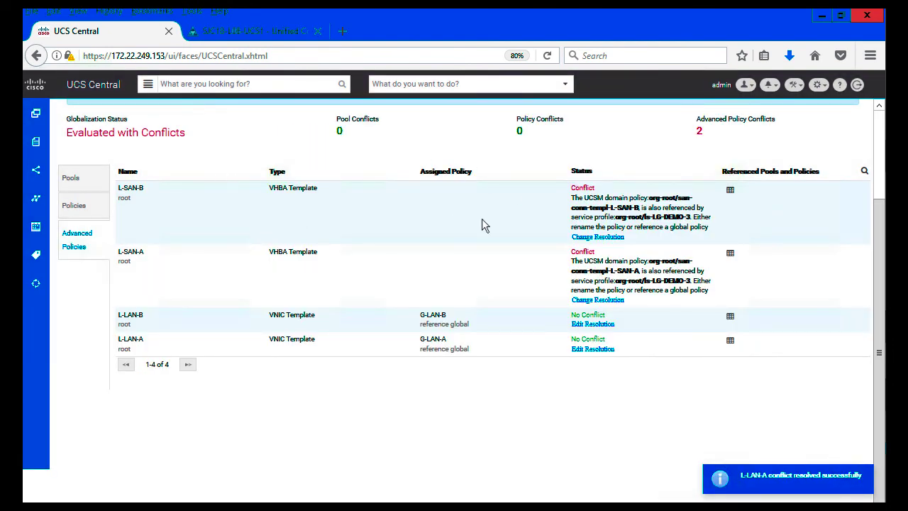
Step: Resolve the L-SAN-B vHBA template conflict by referencing the existing template G-SAN-B
click(587, 237)
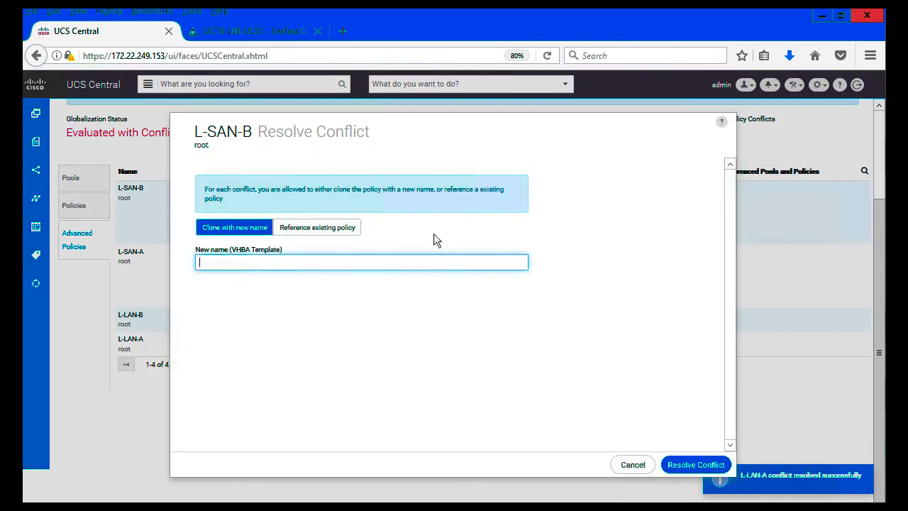
click(337, 230)
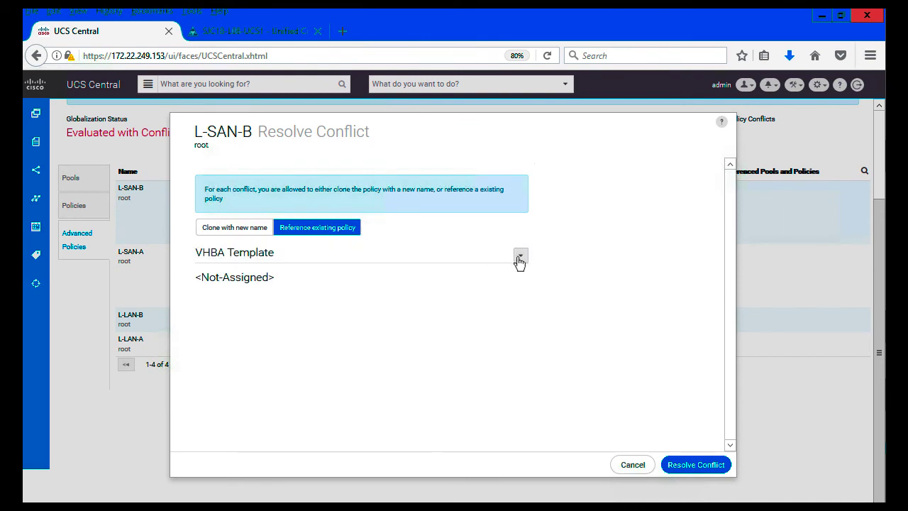
click(520, 256)
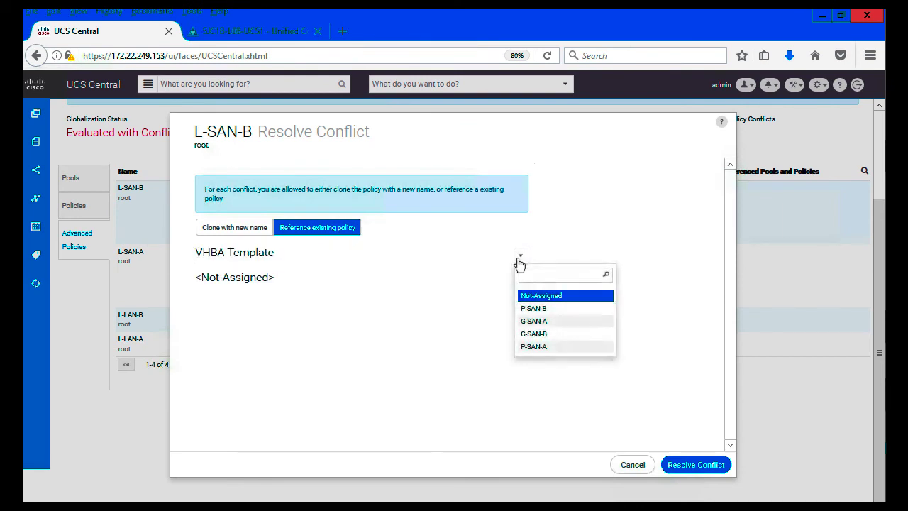
click(532, 333)
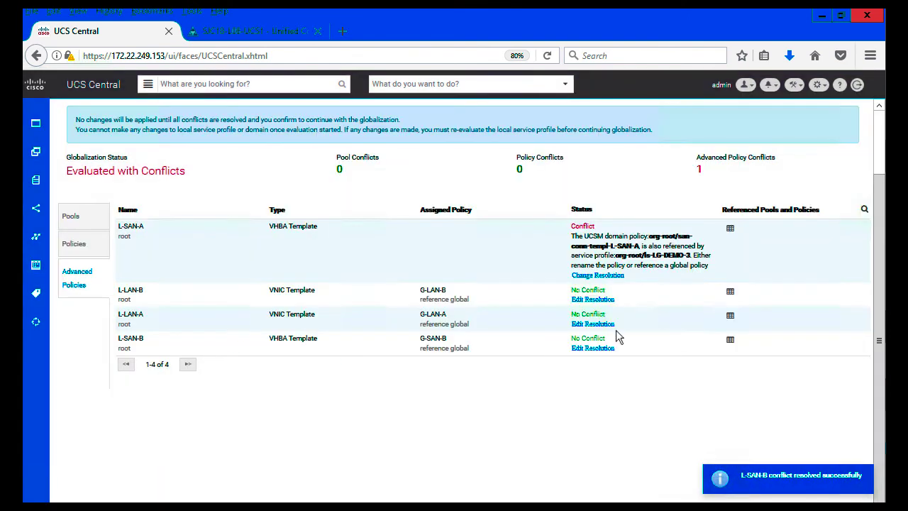
Step: Resolve the L-SAN-A vHBA template conflict by referencing the existing template G-SAN-A
click(598, 275)
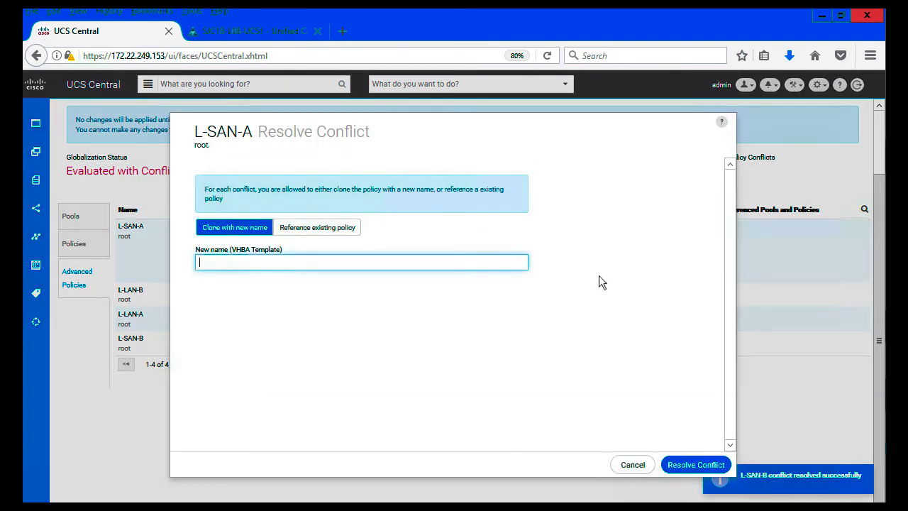
click(314, 228)
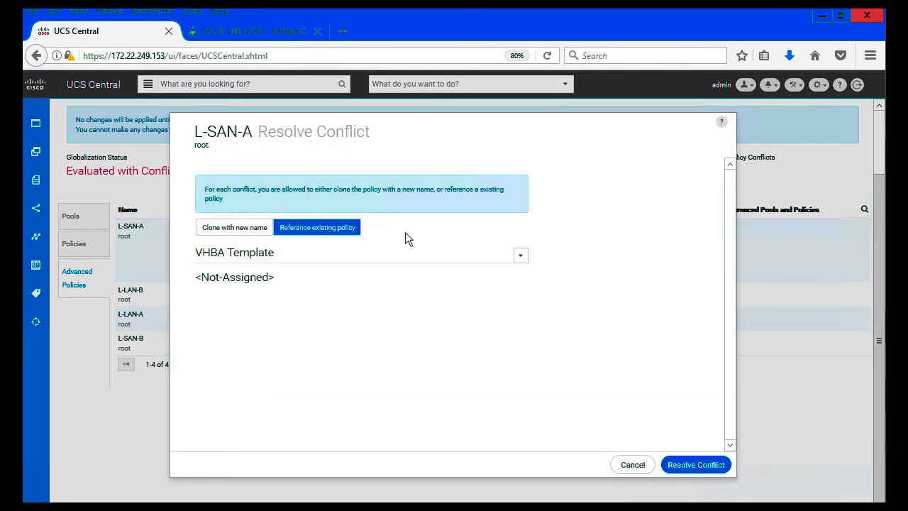
click(520, 256)
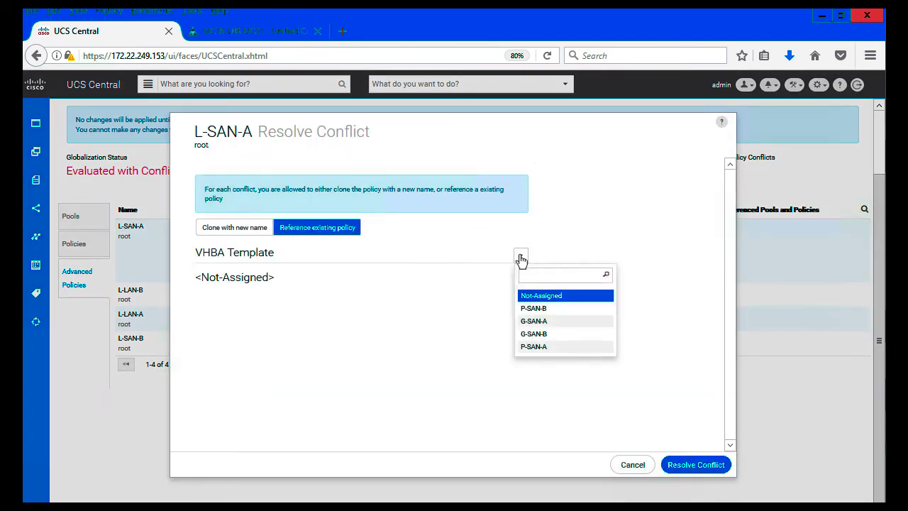
click(534, 321)
click(690, 466)
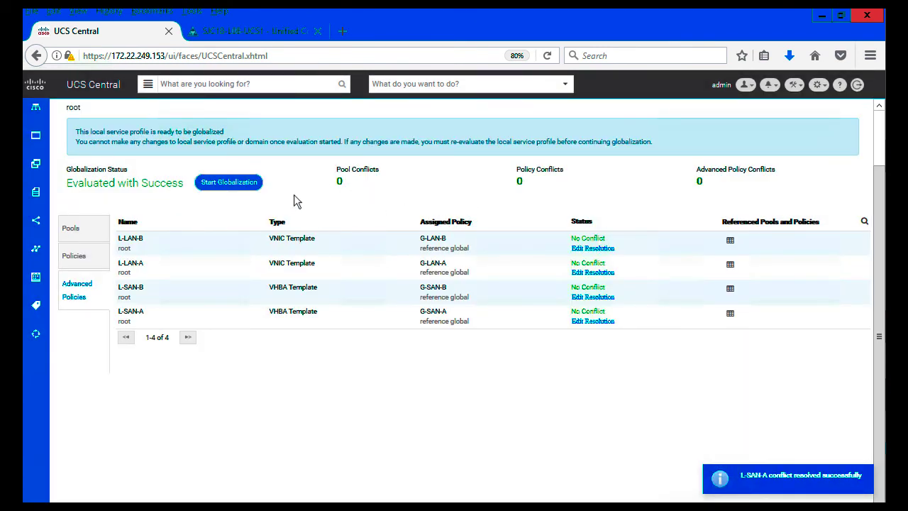
Step: Start the globalization of local service profile LG-DEMO-2 and review its configuration status
click(244, 184)
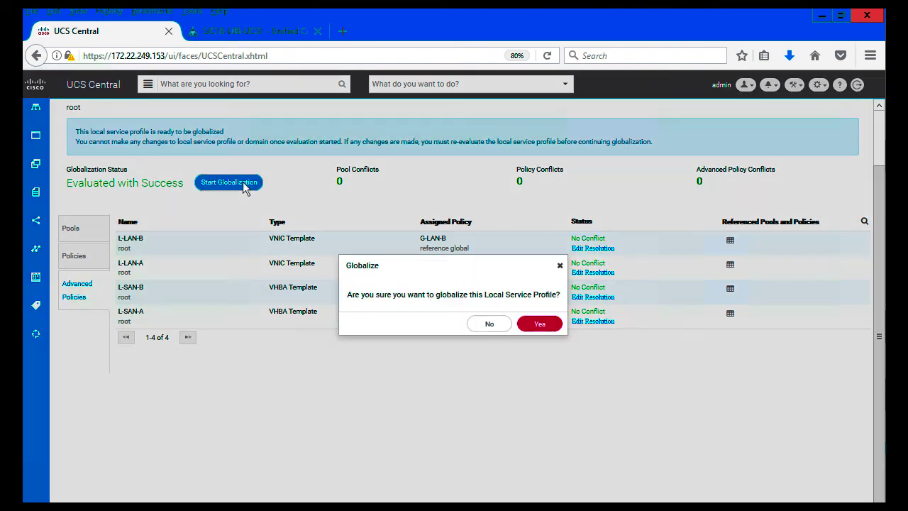
click(540, 323)
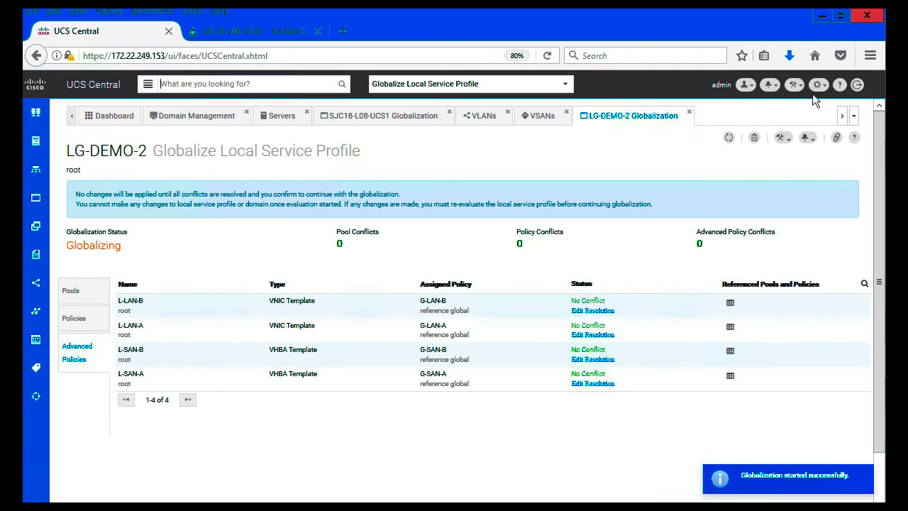
click(807, 139)
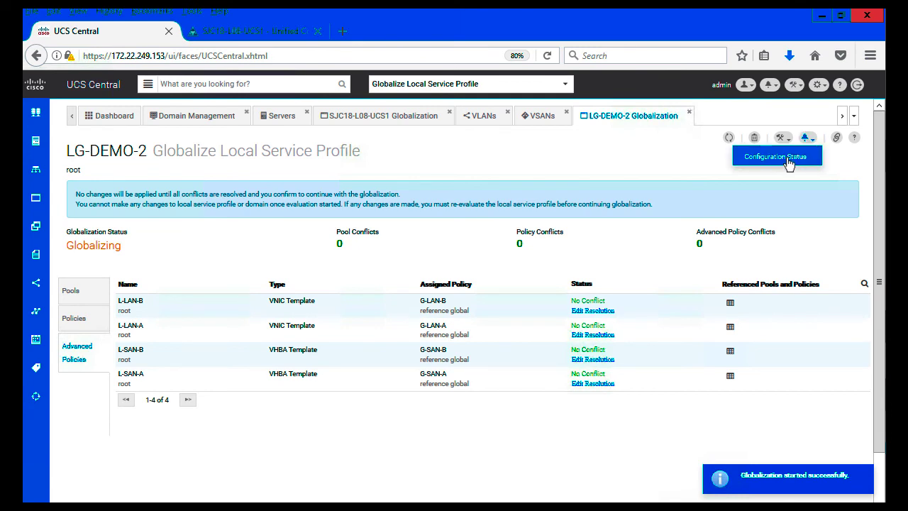
click(788, 162)
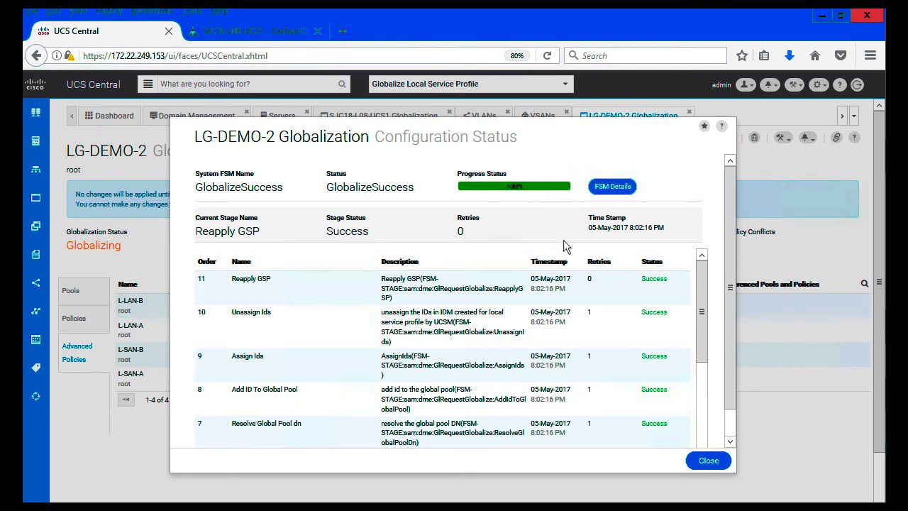
click(708, 461)
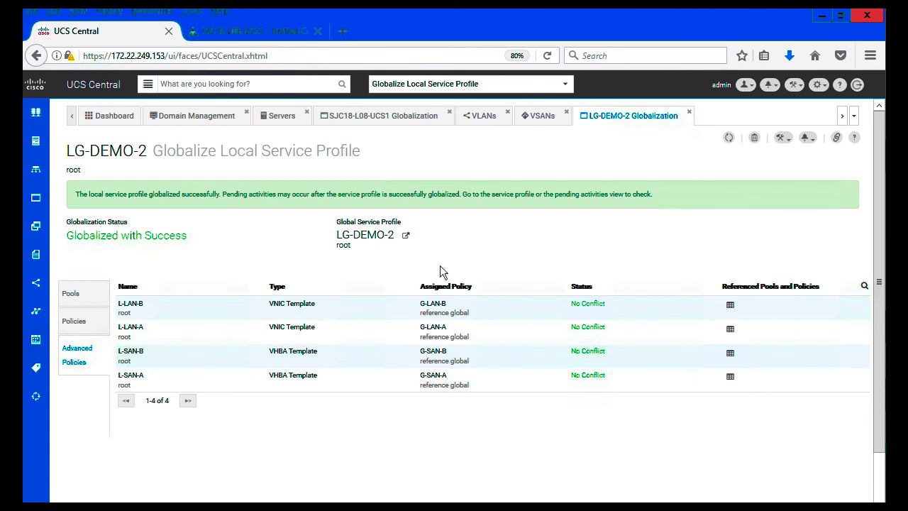
Step: Switch to UCS Manager and examine the server FSM step sequence of service profile LG-DEMO-2
click(230, 31)
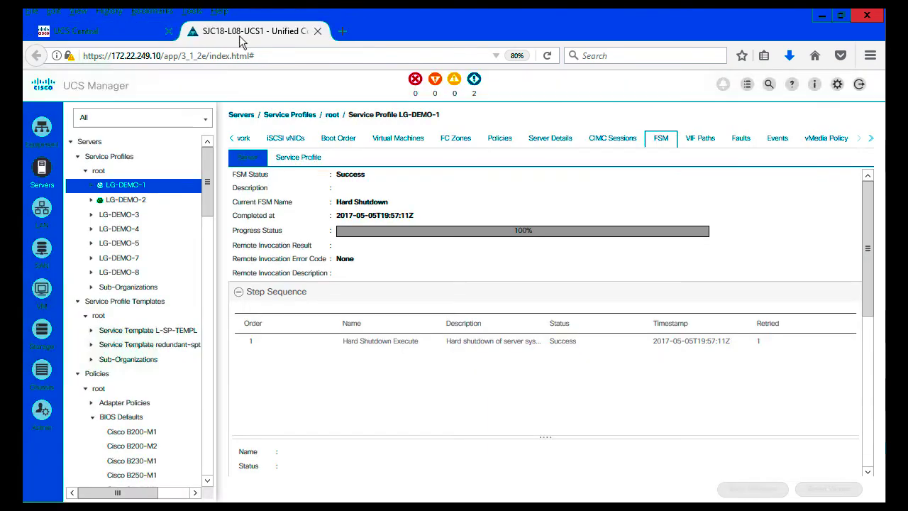
click(124, 200)
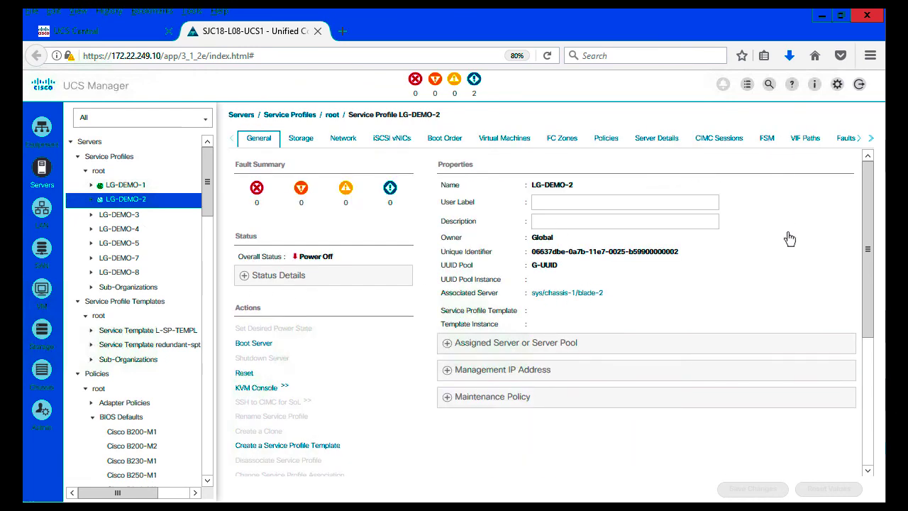
click(766, 139)
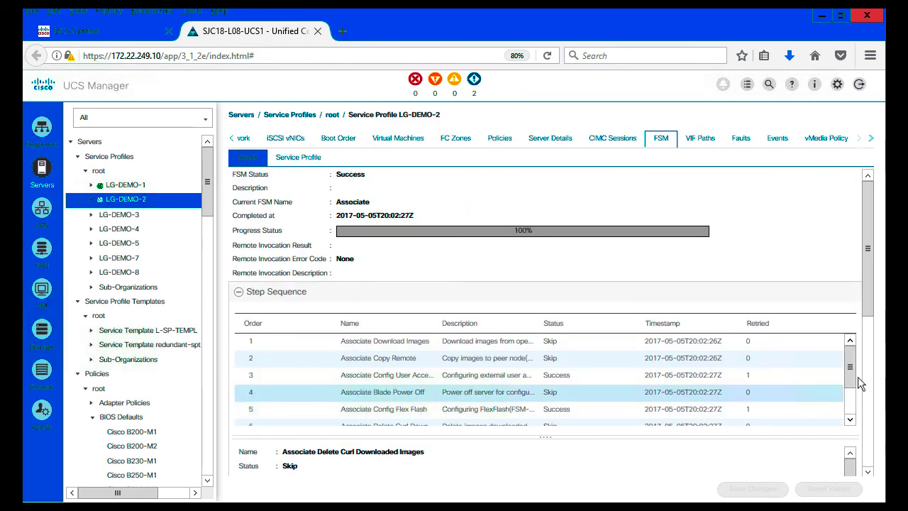
drag(851, 368, 851, 421)
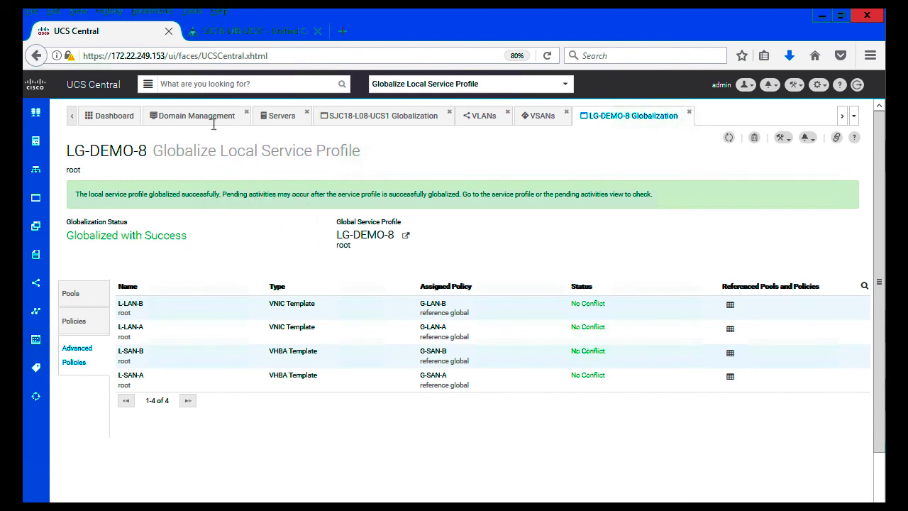
Step: Review service profile LG-DEMO-8 in UCS Manager, then close its globalization page in UCS Central
click(233, 31)
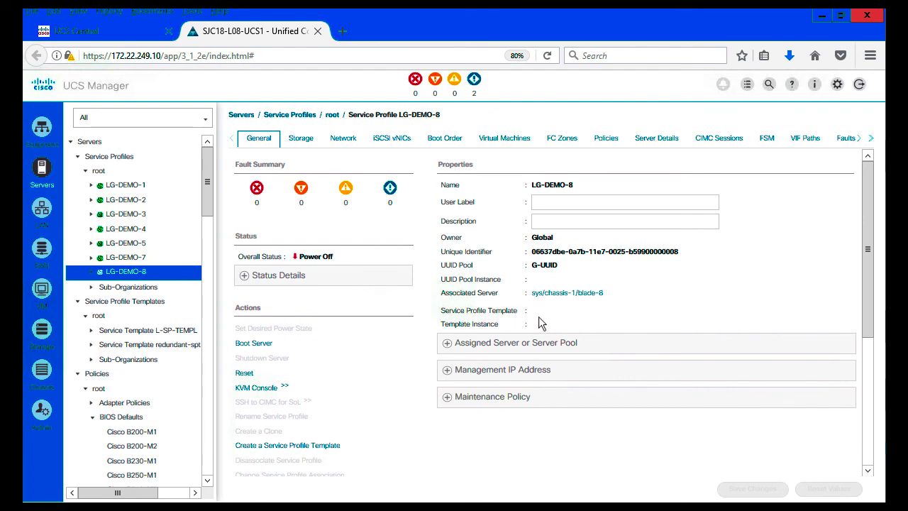
key(ctrl+Tab)
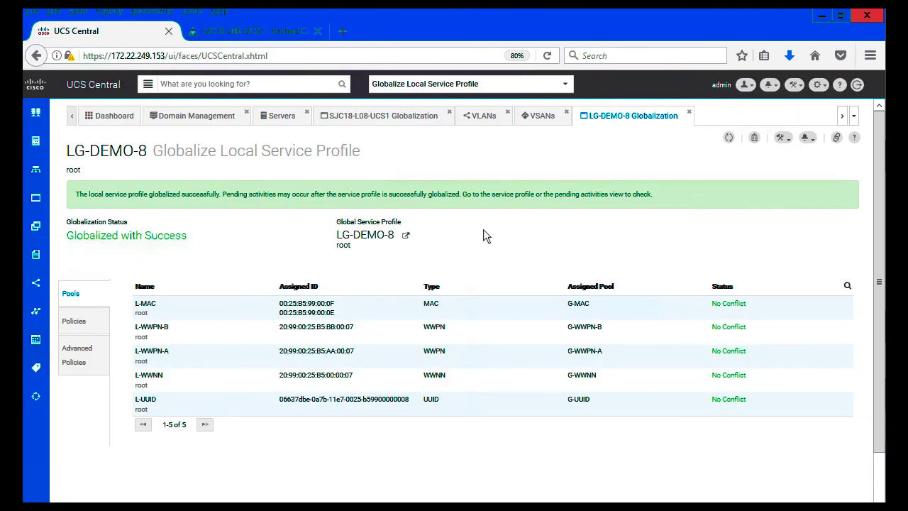
click(688, 112)
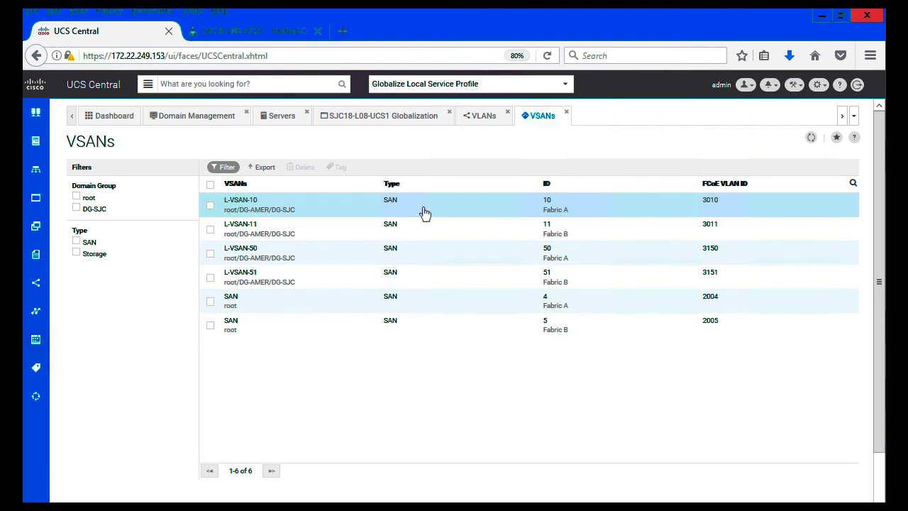
Step: Open the details of global service profile LG-DEMO-1 from the list of service profiles
click(35, 203)
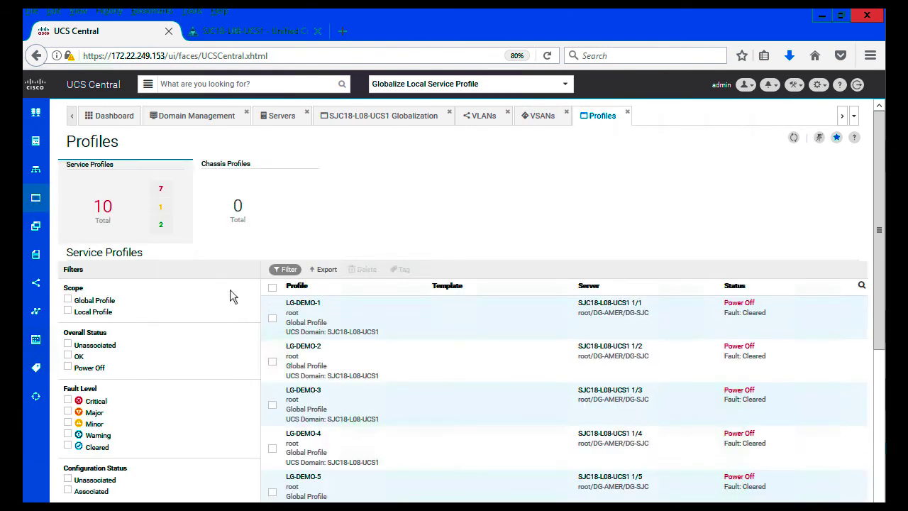
click(316, 328)
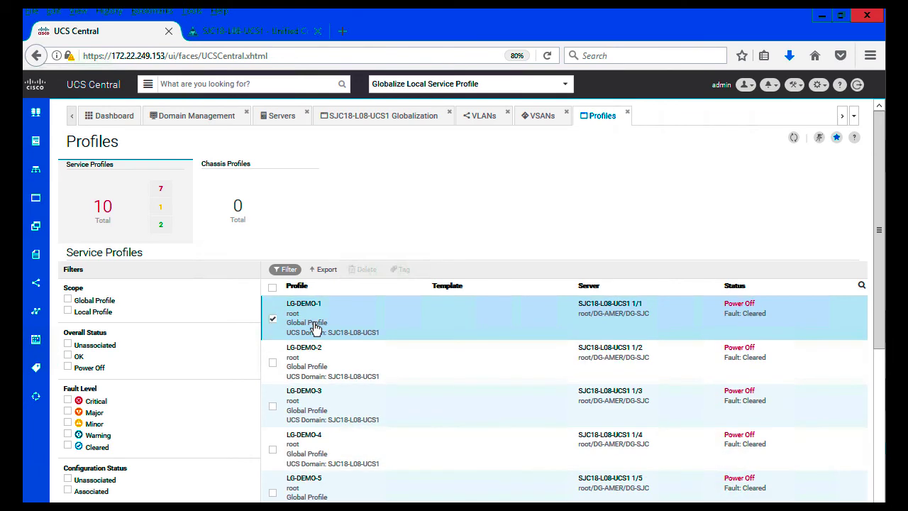
double_click(316, 328)
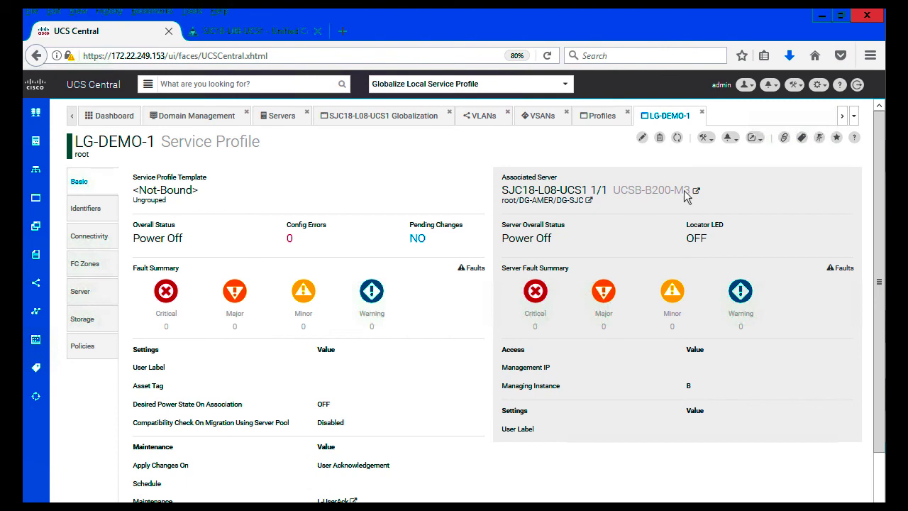
Step: Create an updating service profile template named LG-DEMO-TEMPL in organization root from profile LG-DEMO-1
click(706, 139)
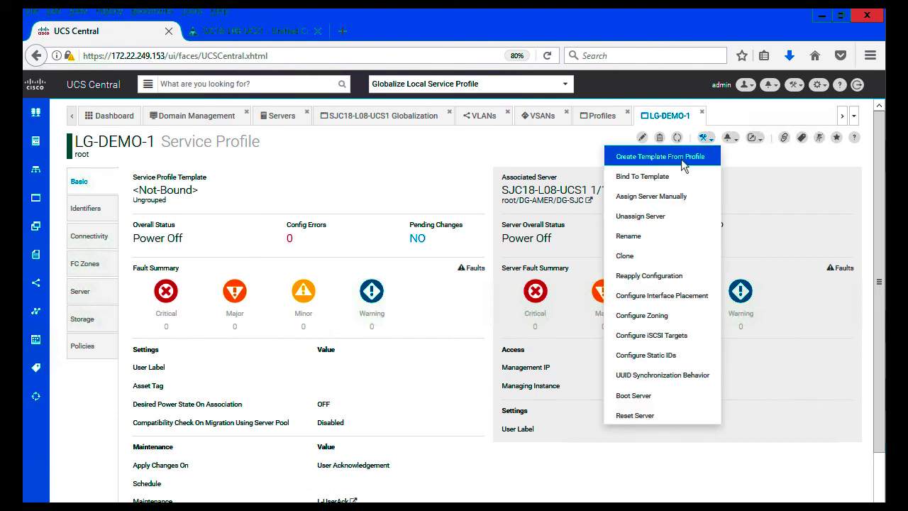
click(681, 159)
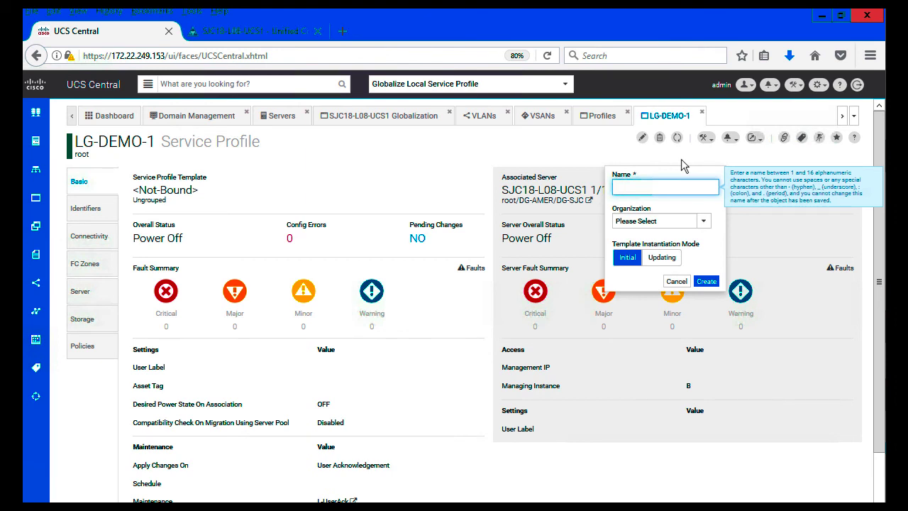
text(LG-DEMO-TEMPLT)
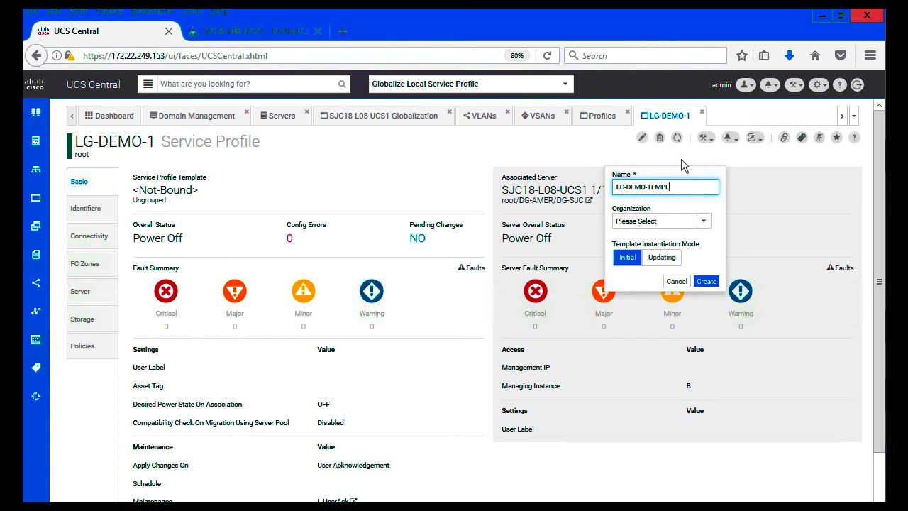
click(703, 222)
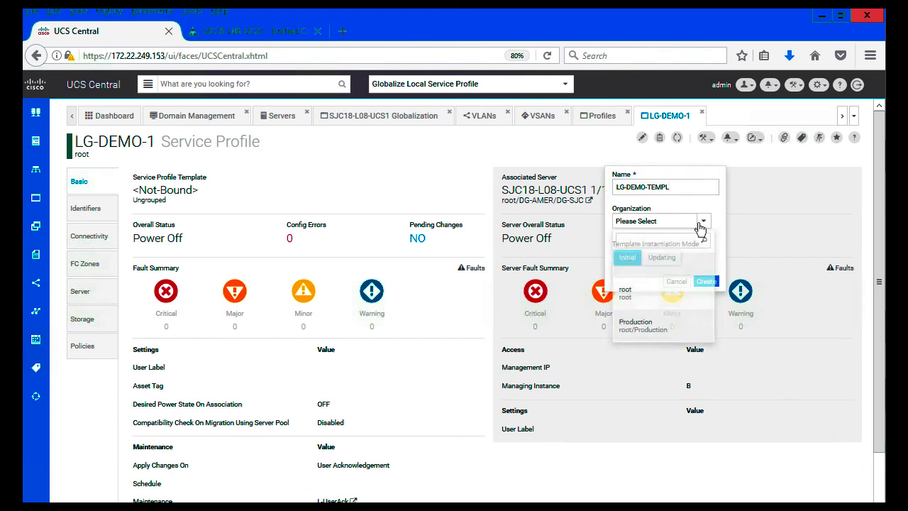
click(632, 293)
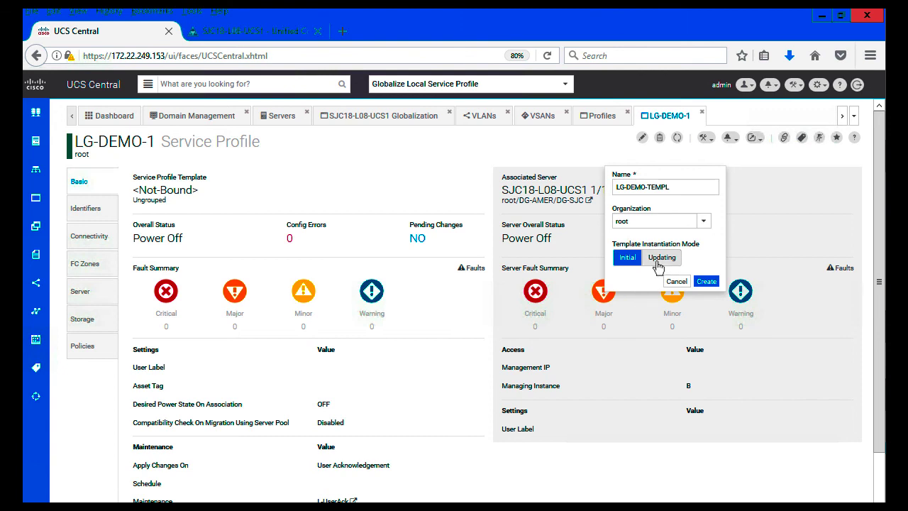
click(658, 261)
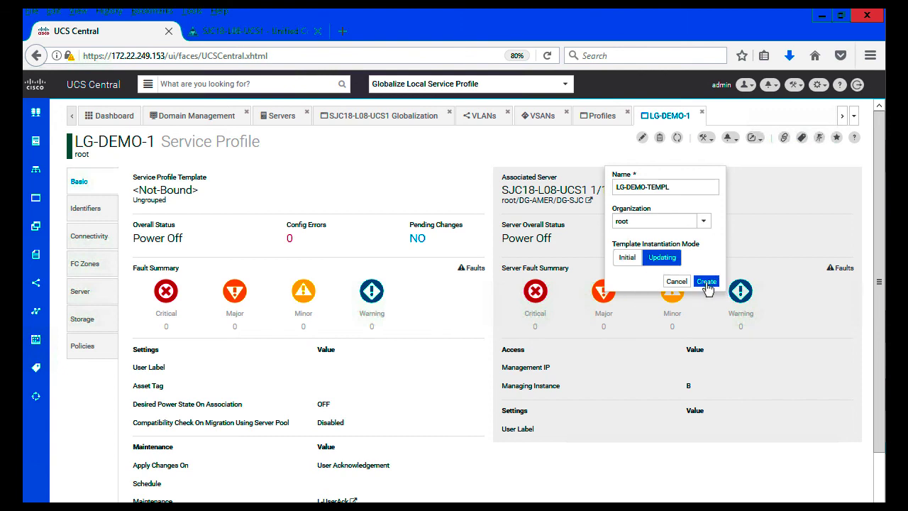
click(706, 282)
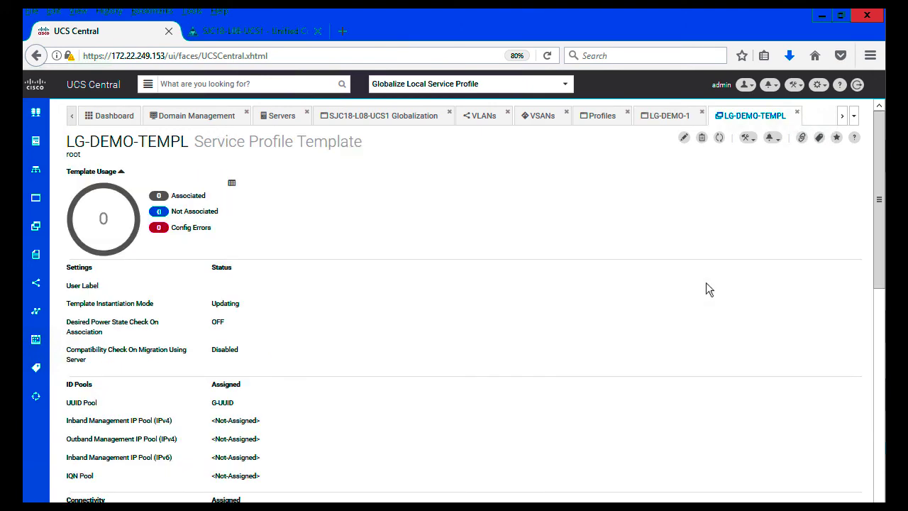
Step: Bind service profile LG-DEMO-1 to the template LG-DEMO-TEMPL and check the profile in UCS Manager
click(670, 115)
click(706, 138)
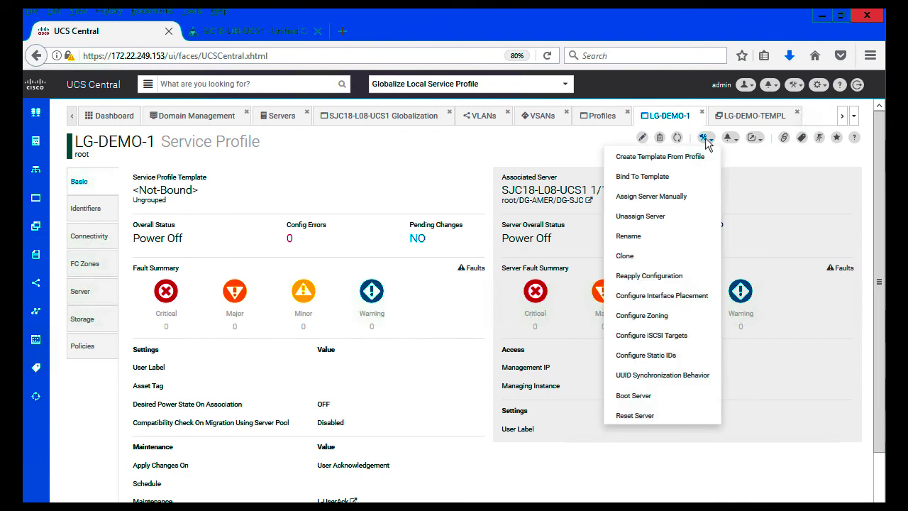
click(665, 178)
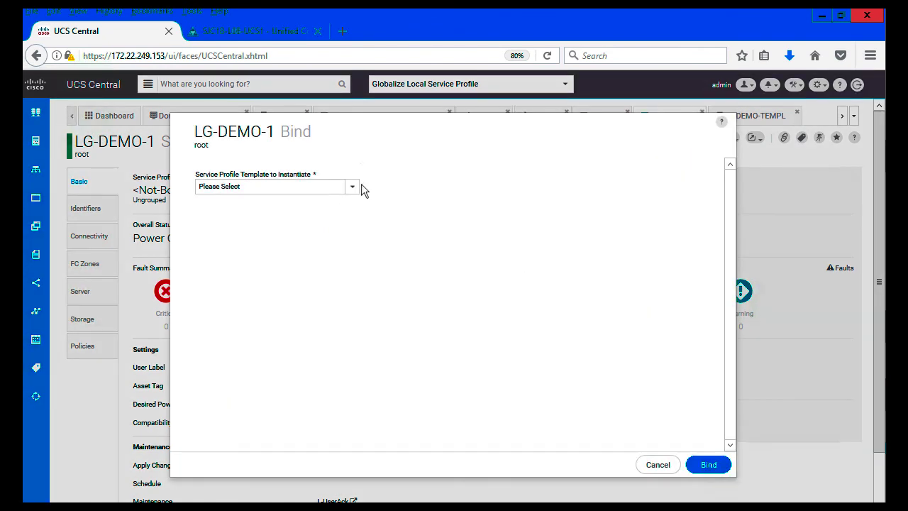
click(355, 187)
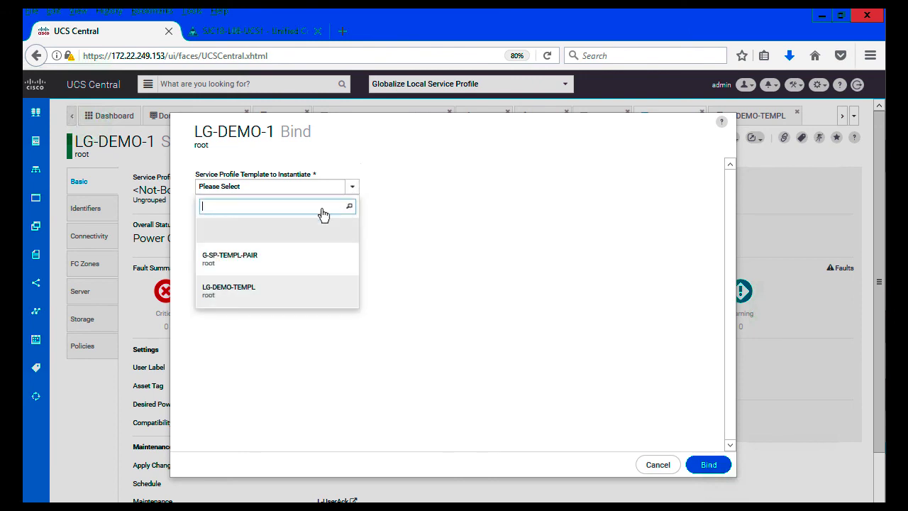
click(262, 297)
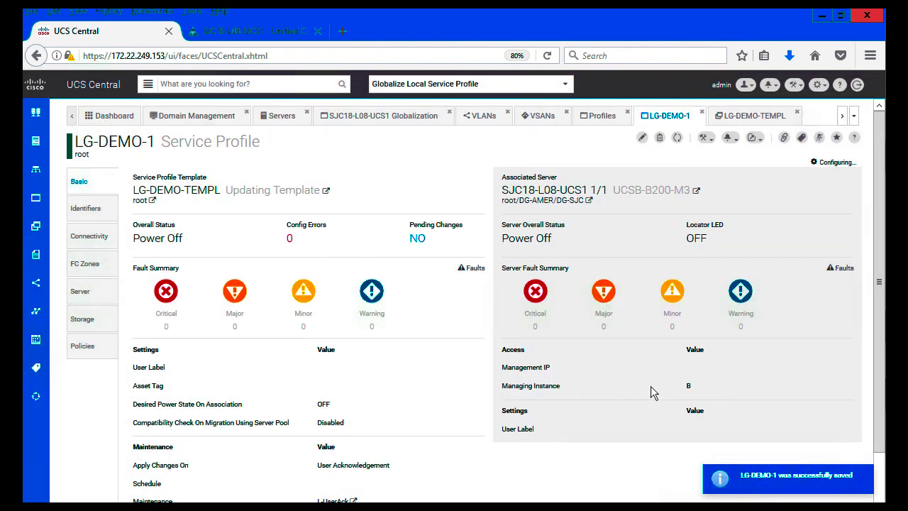
click(243, 35)
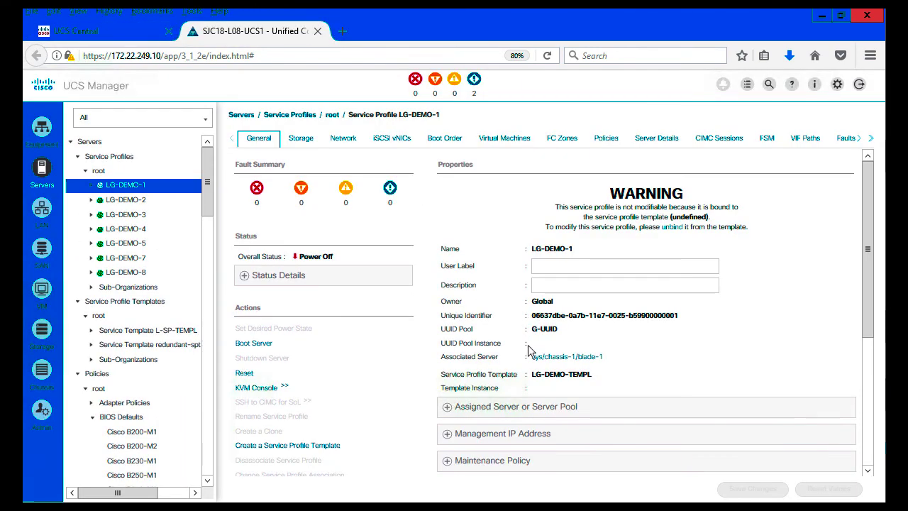